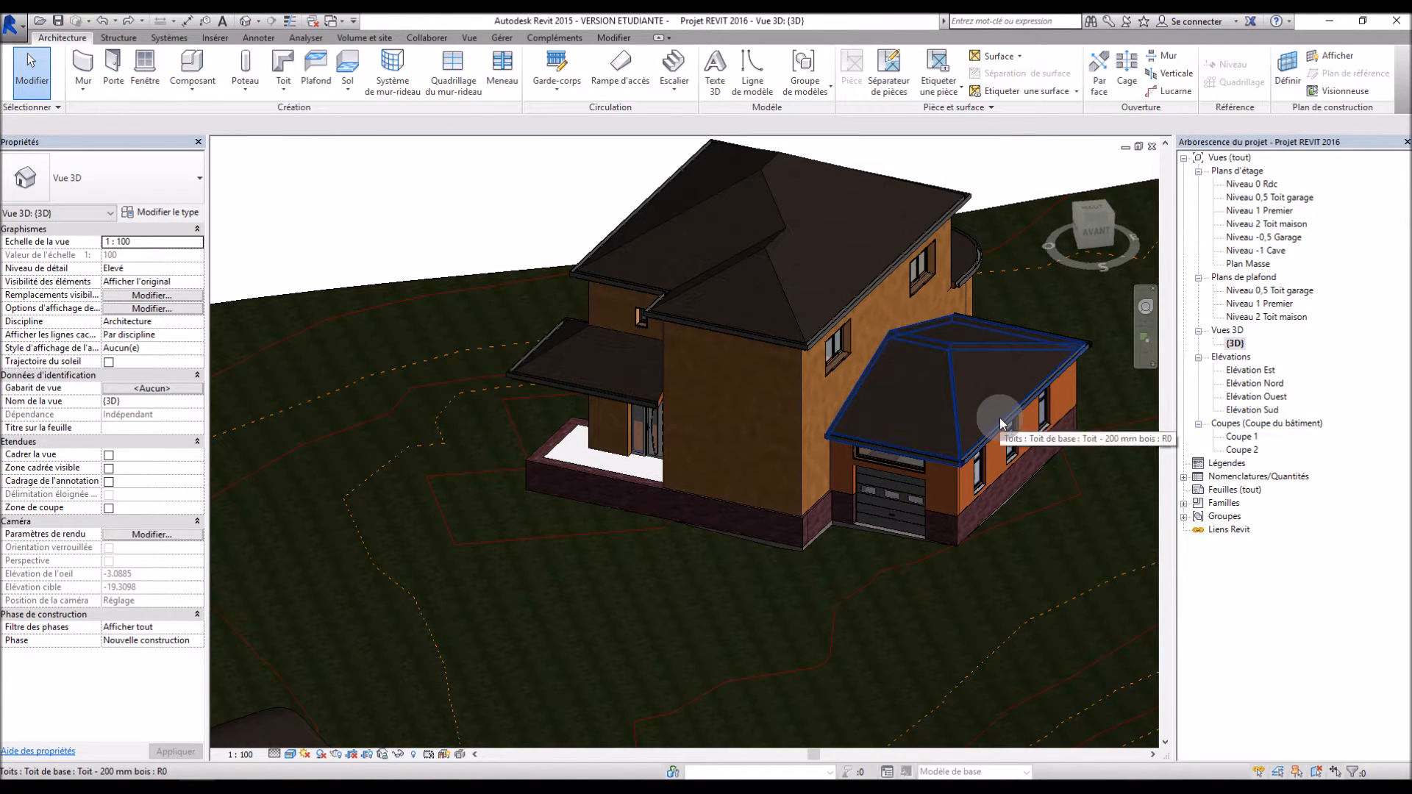
- Examine the house exterior in 3D, including the rounded volume, the garage side and the blank front wall
middle_click_drag(978, 354, 630, 333, "shift")
scroll(903, 611, "up", 5)
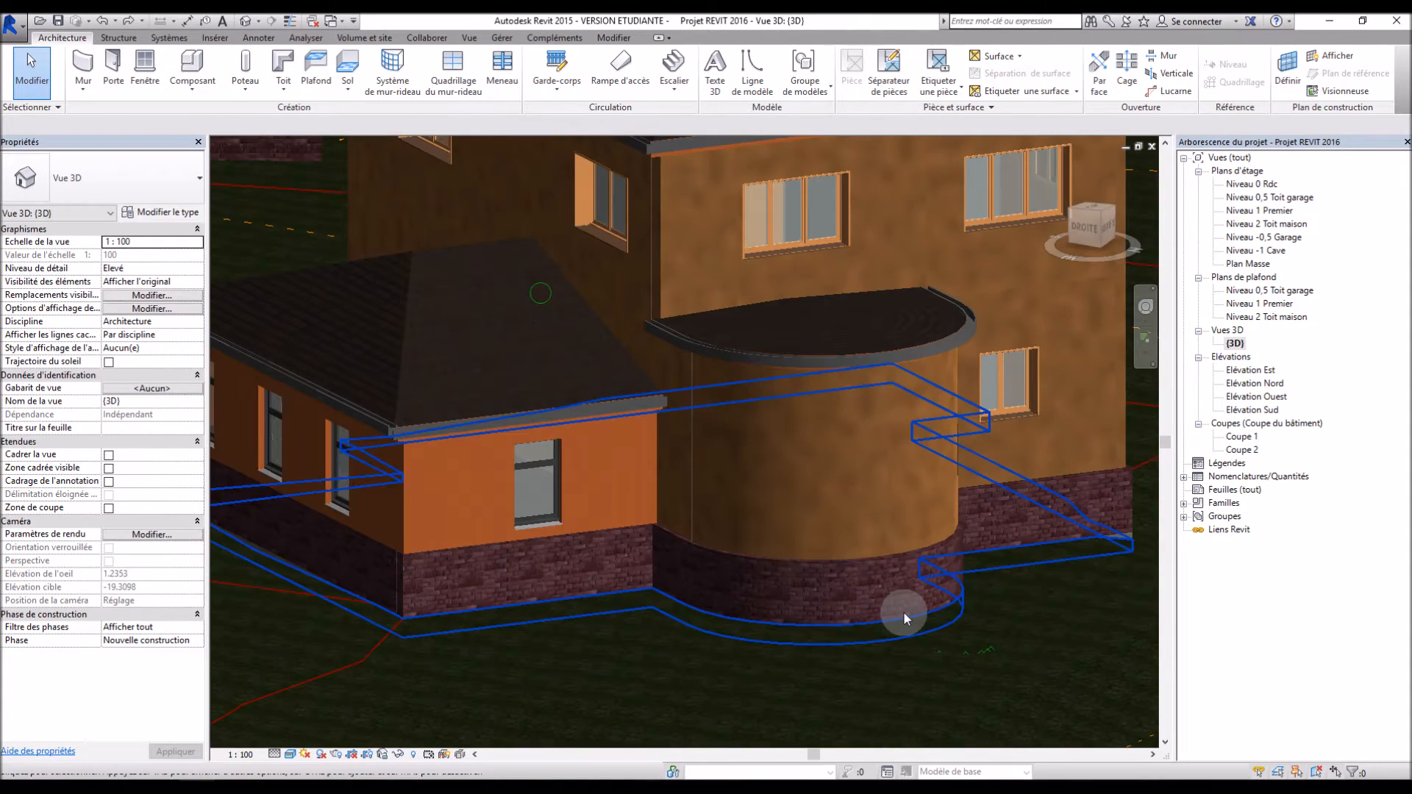
middle_click_drag(903, 611, 797, 518)
middle_click_drag(554, 409, 1021, 464, "shift")
scroll(1011, 465, "down", 3)
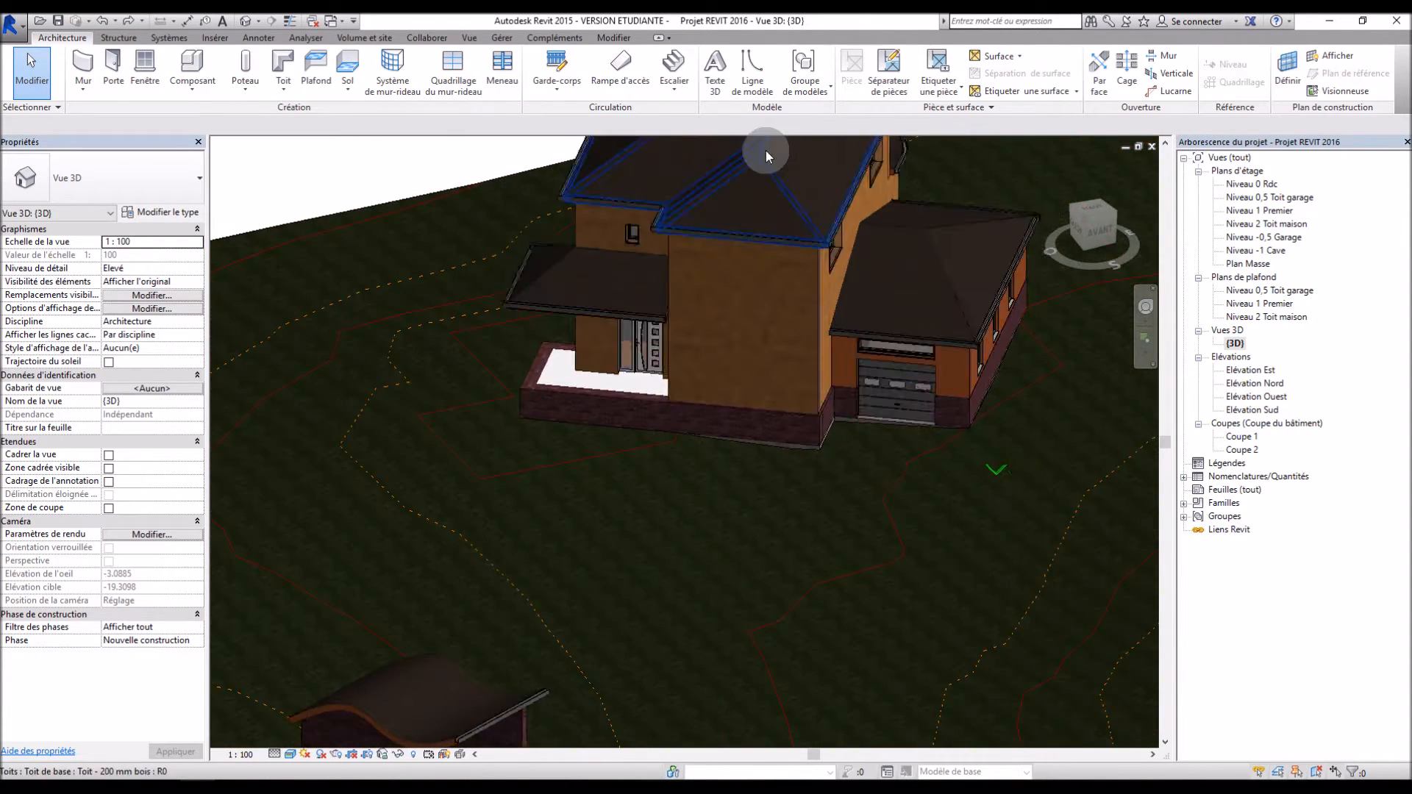
scroll(766, 150, "up", 2)
middle_click_drag(900, 483, 852, 441, "shift")
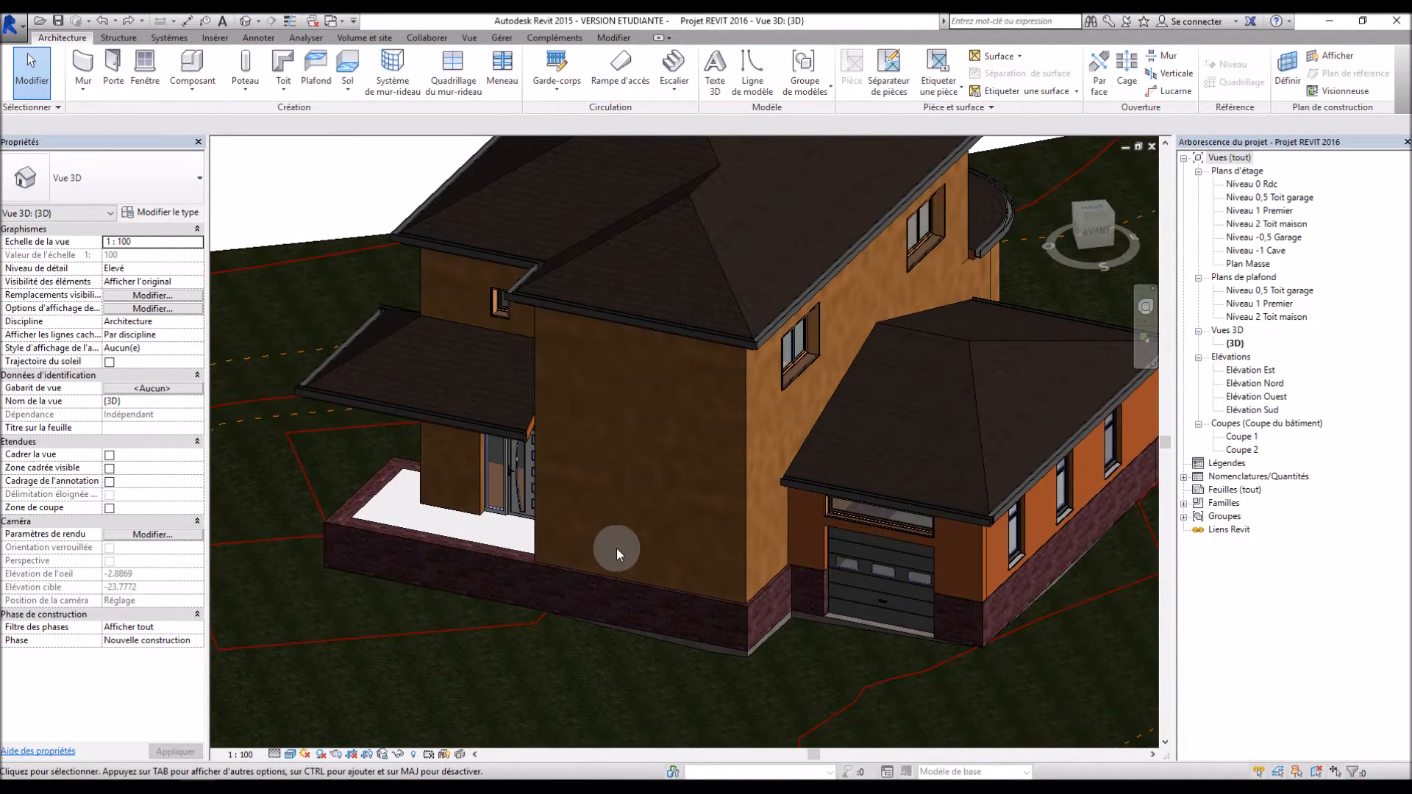
scroll(654, 558, "down", 2)
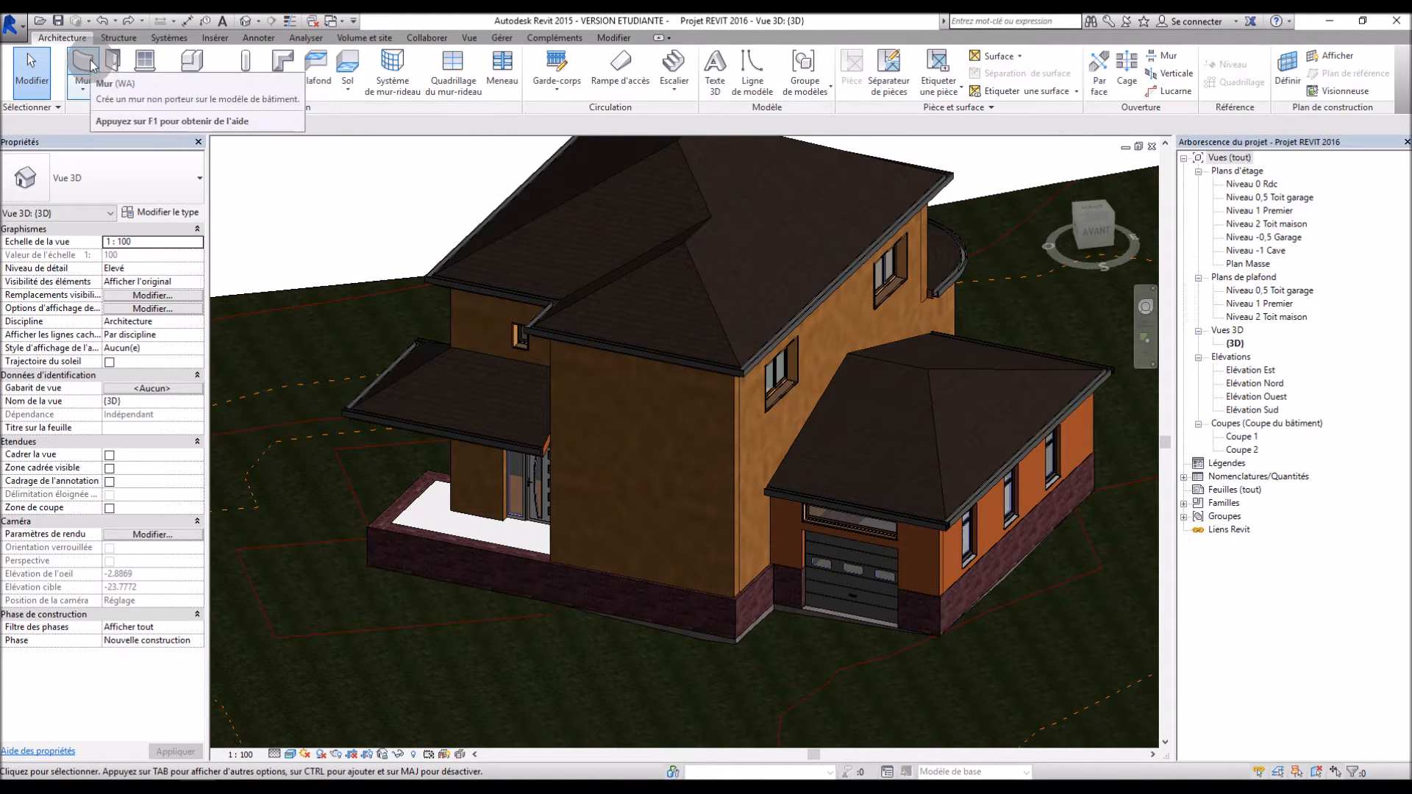
- In the Niveau 0 Rdc plan, draw a Simple panneau curtain wall about 1.70 m long within the front wall near its outer corner
left_click(1259, 183)
double_click(1275, 185)
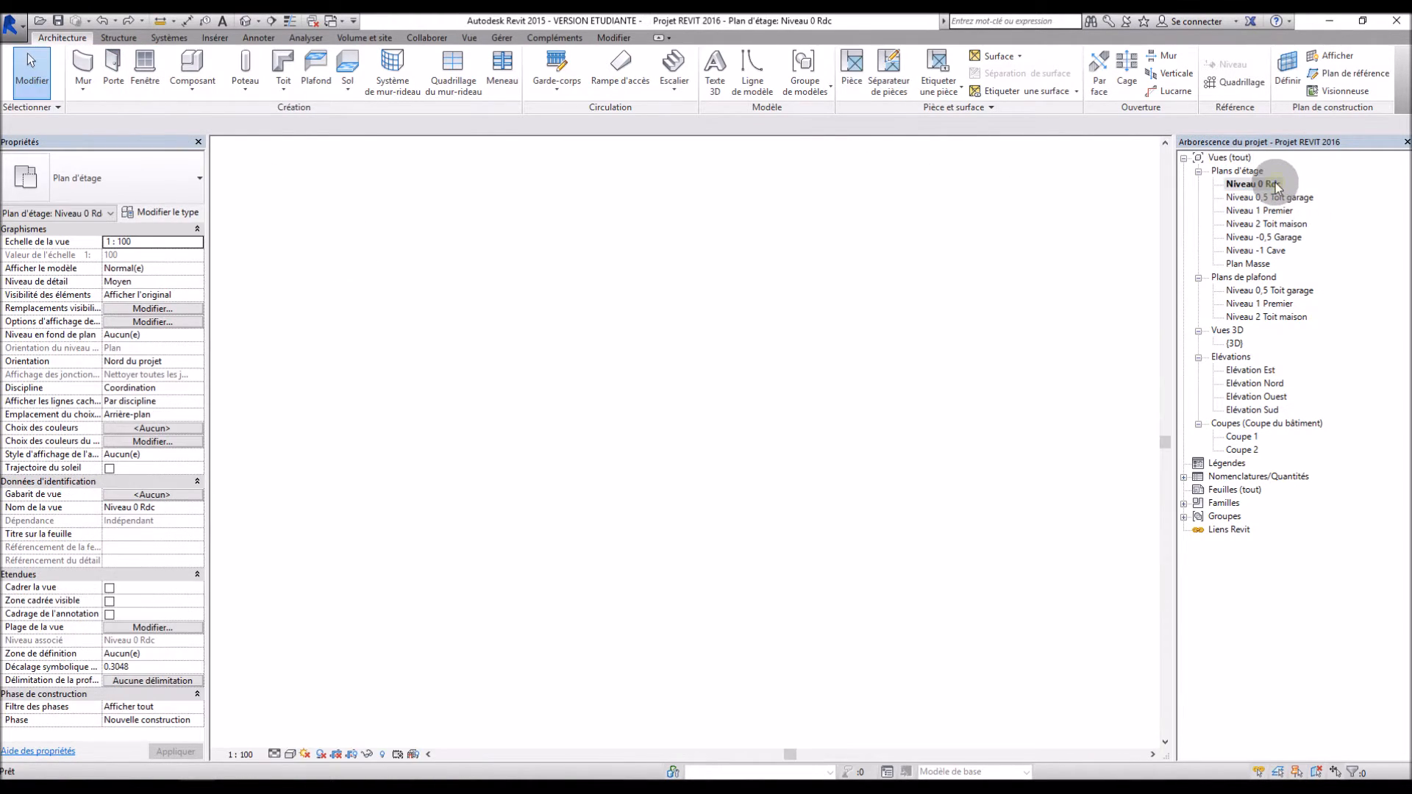
left_click(83, 94)
left_click(105, 121)
left_click(140, 180)
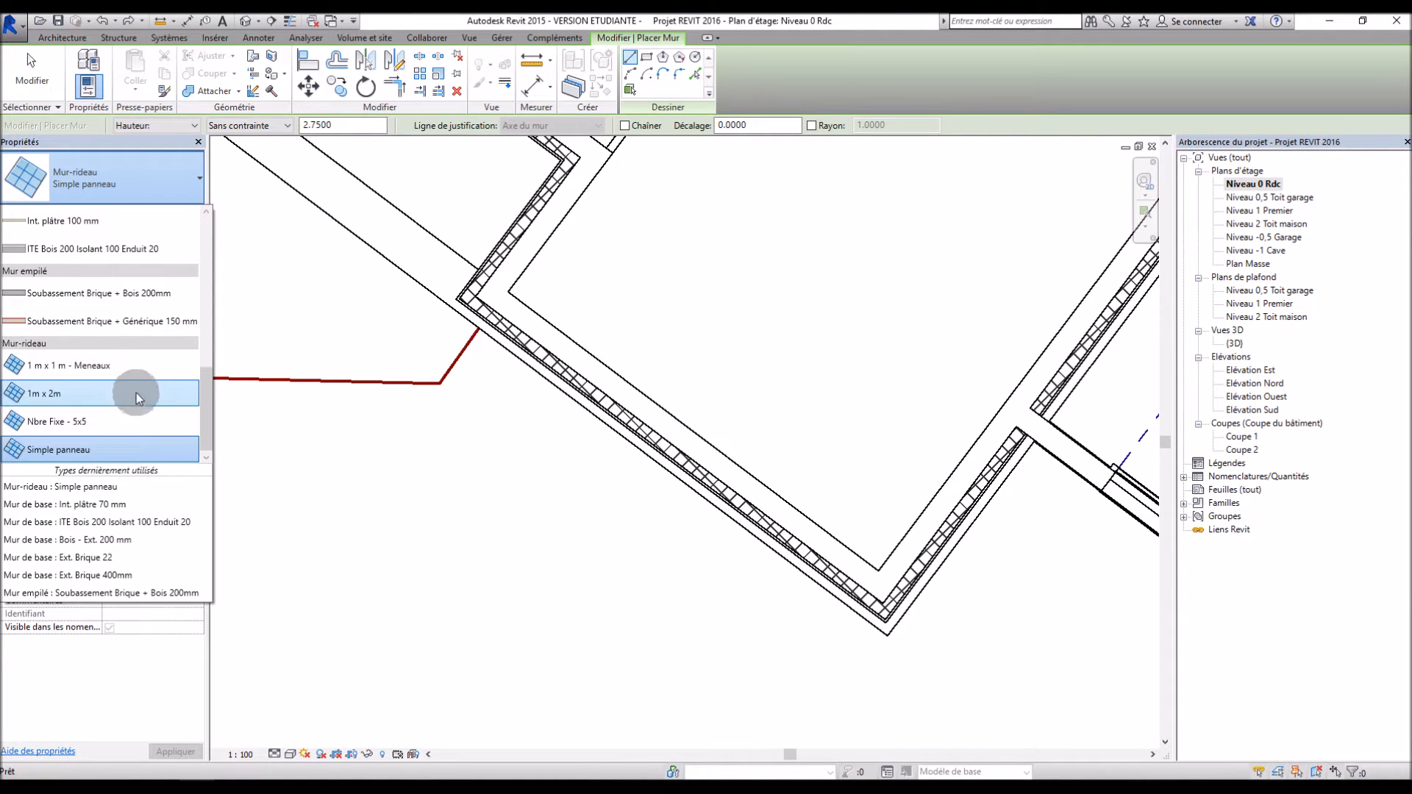
left_click_drag(125, 421, 76, 425)
left_click(53, 452)
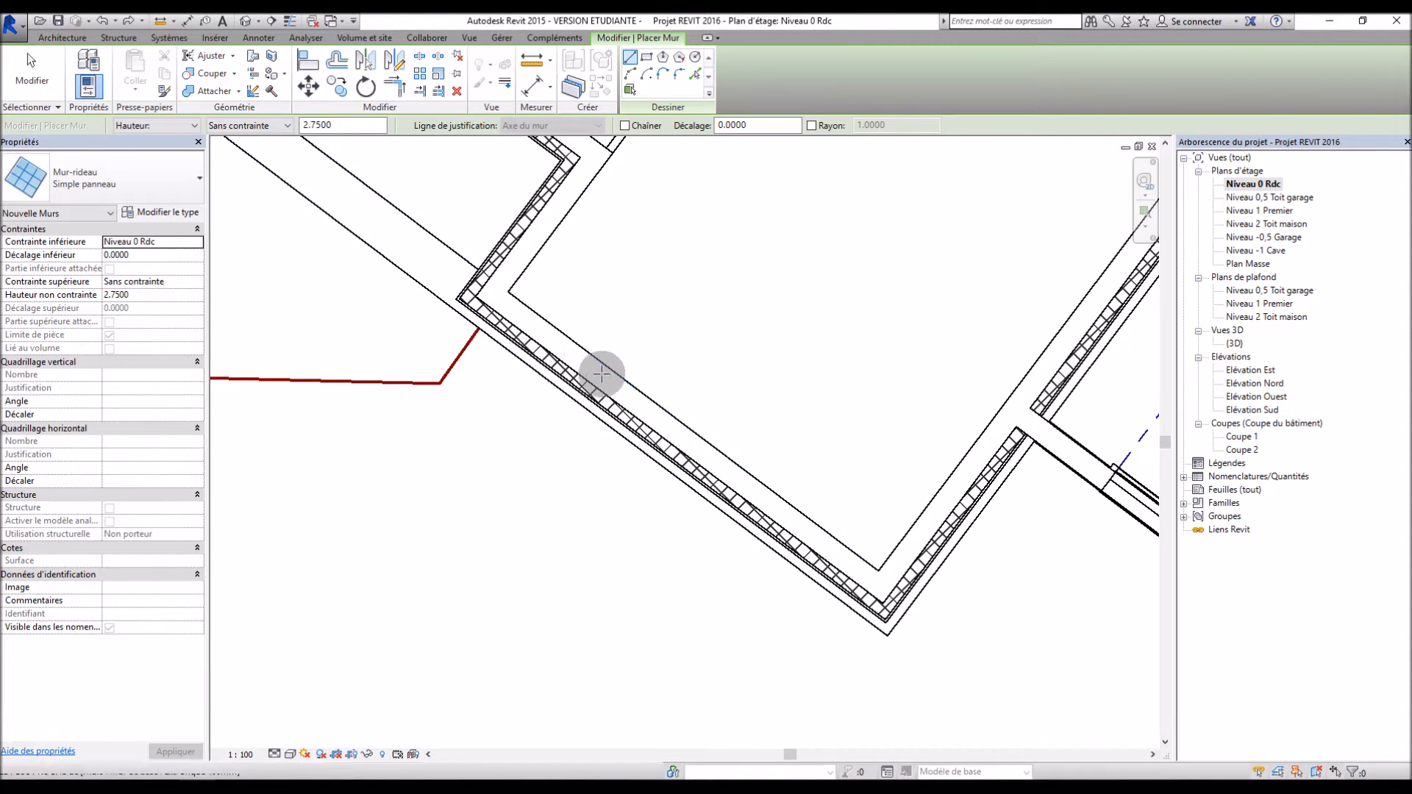
left_click(830, 558)
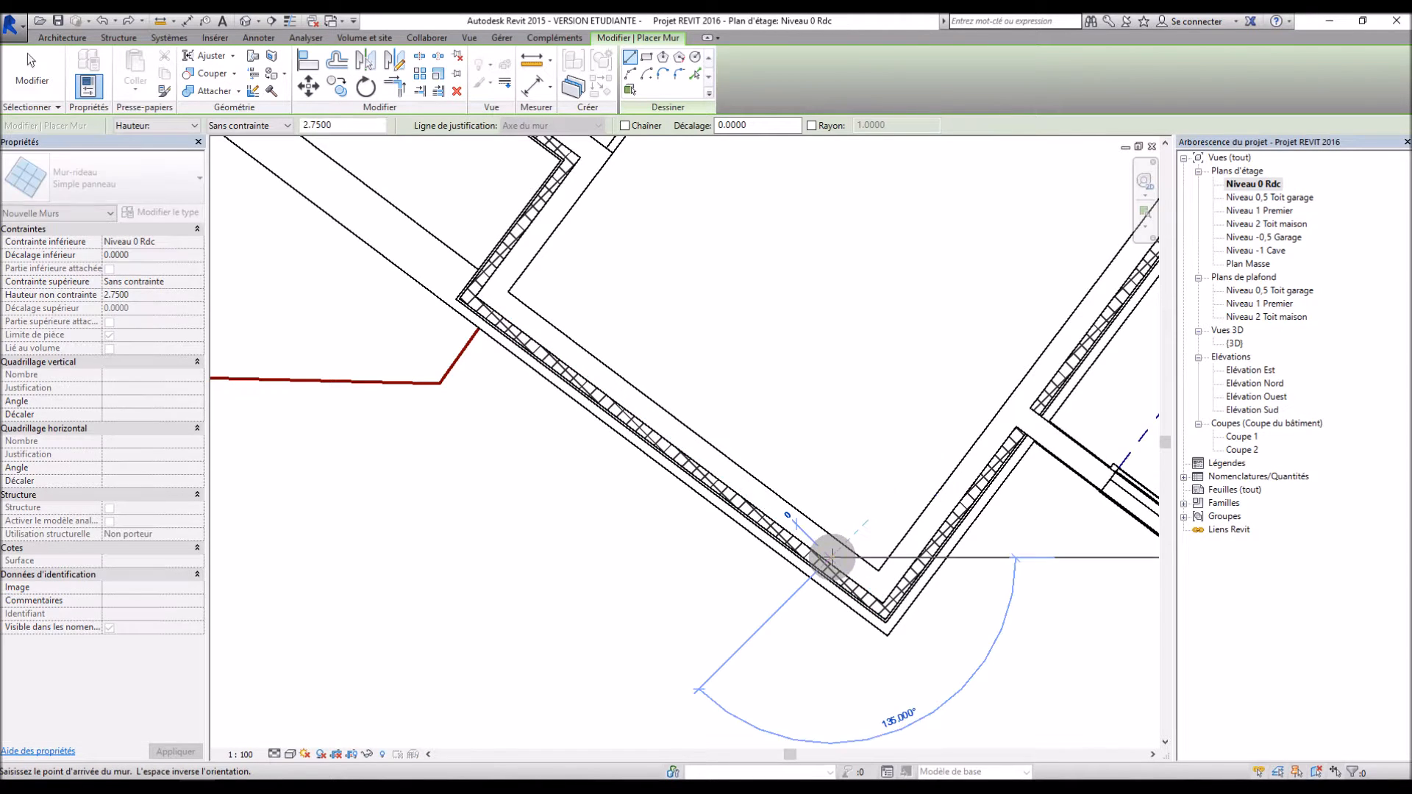
left_click(674, 442)
key("Escape")
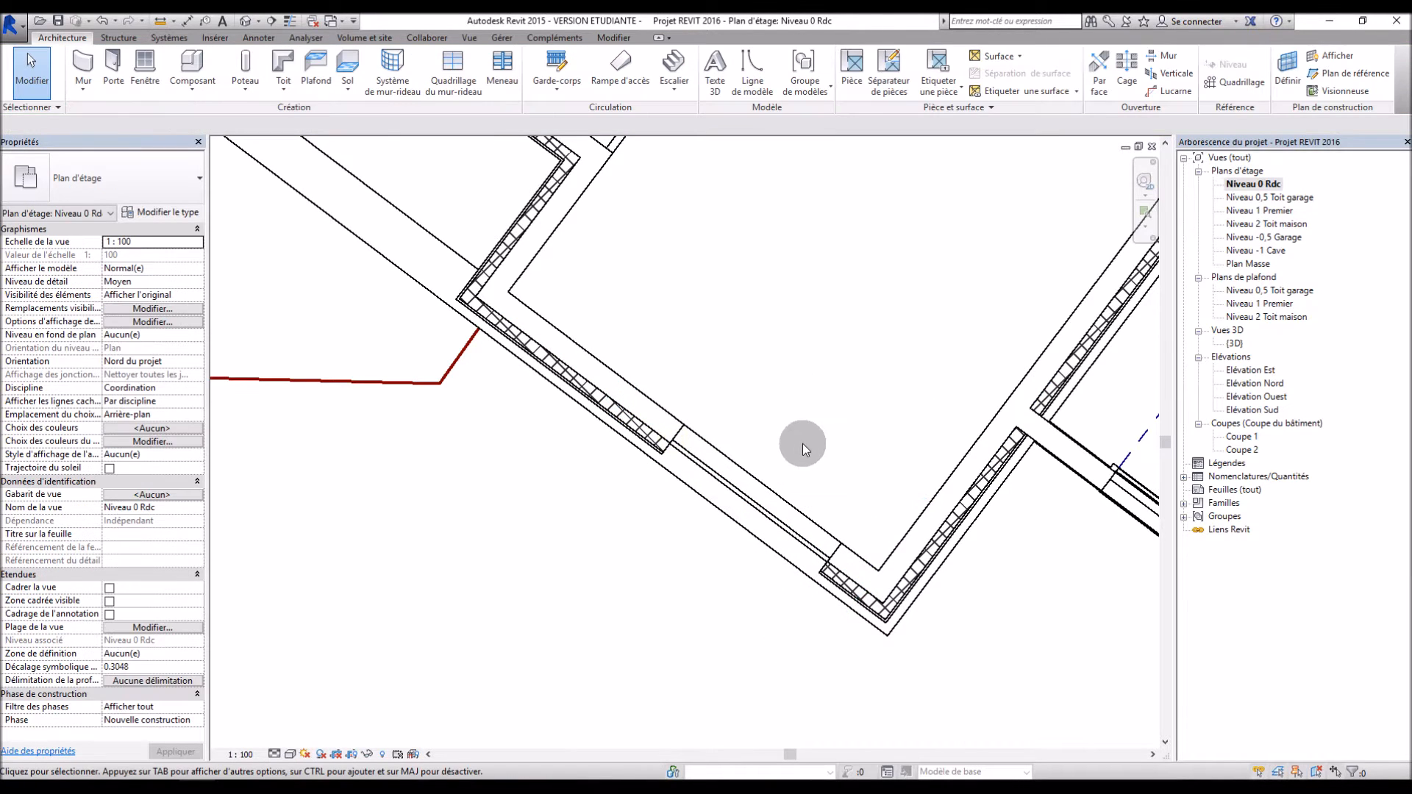
- Check the new curtain wall's length and distance to the corner in plan, and inspect it in the 3D view
left_click(746, 505)
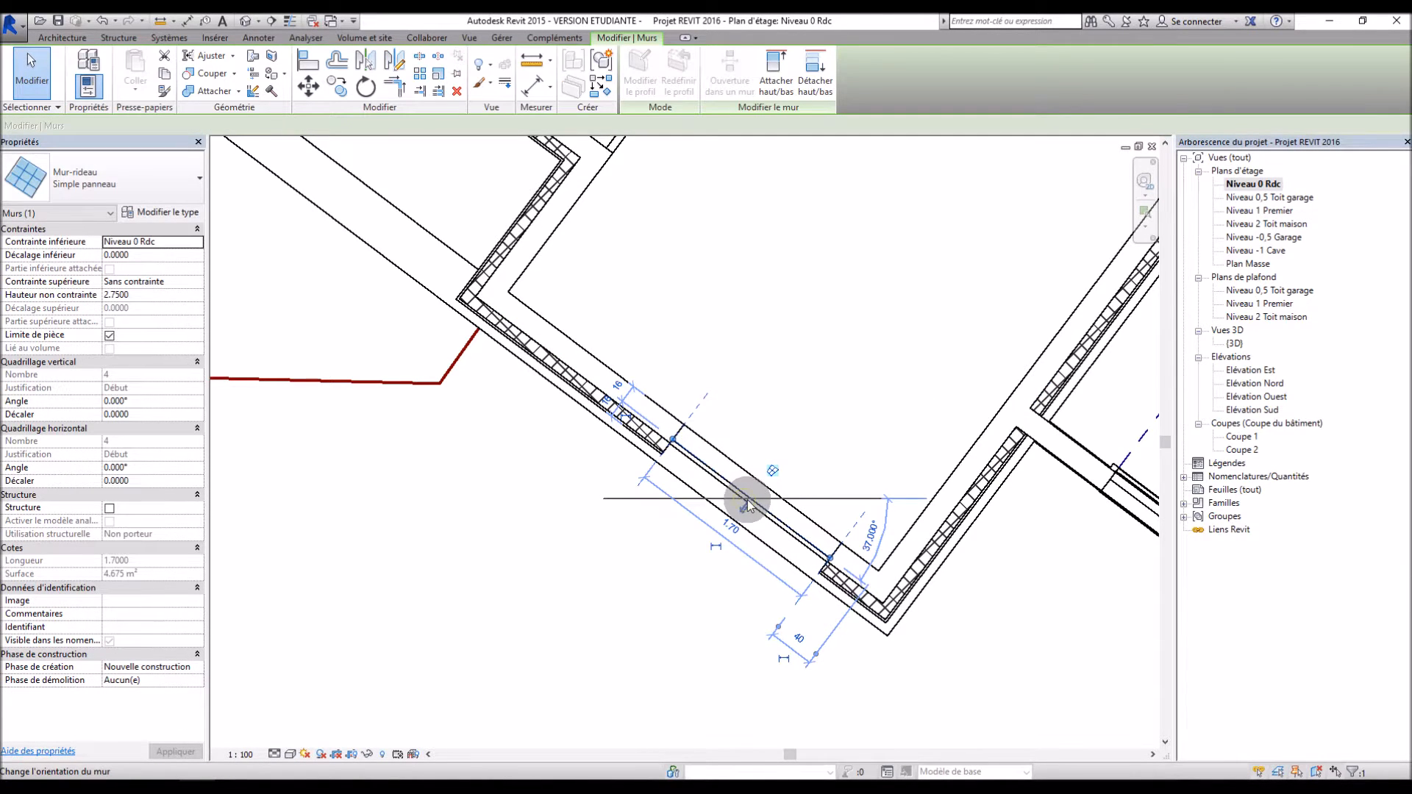
left_click(801, 488)
left_click(808, 543)
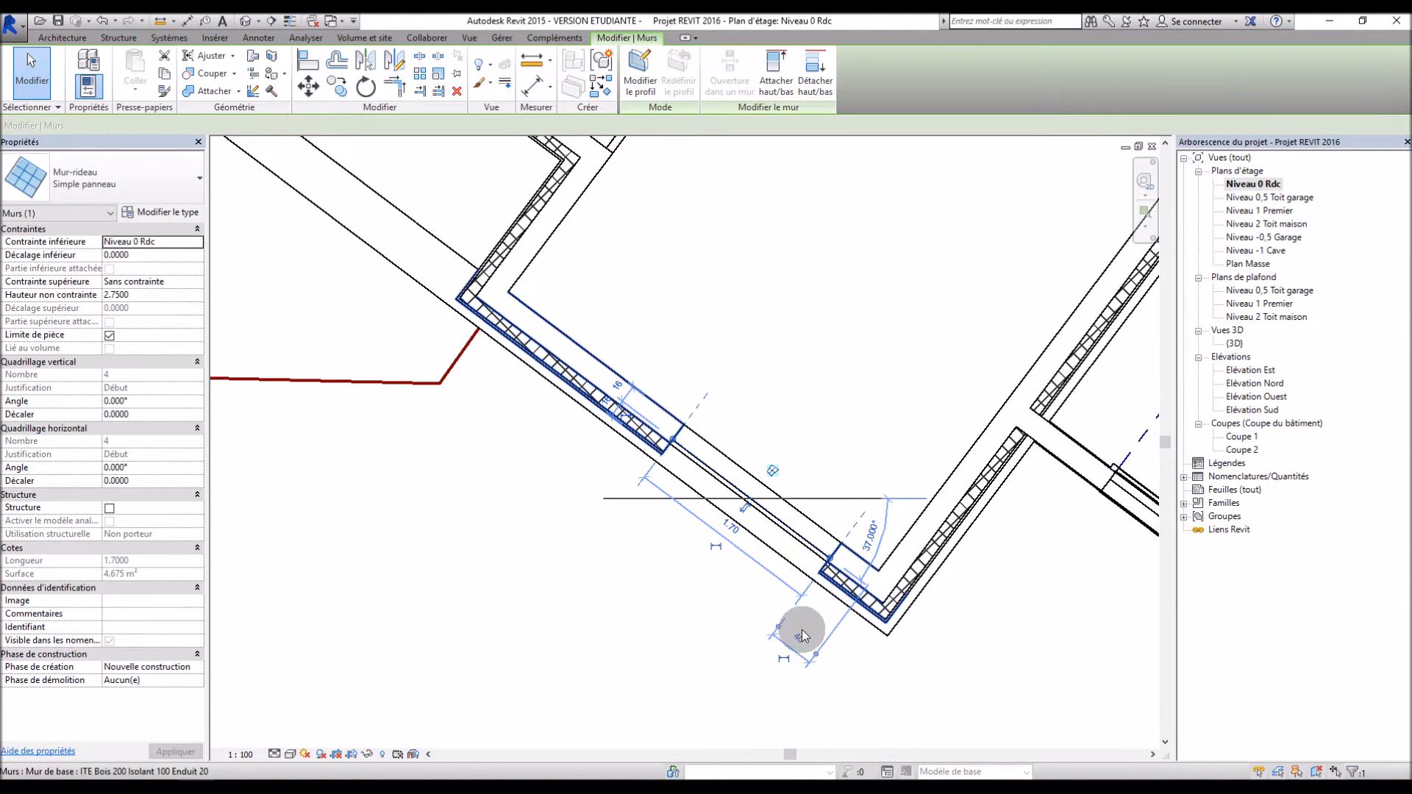
left_click(693, 574)
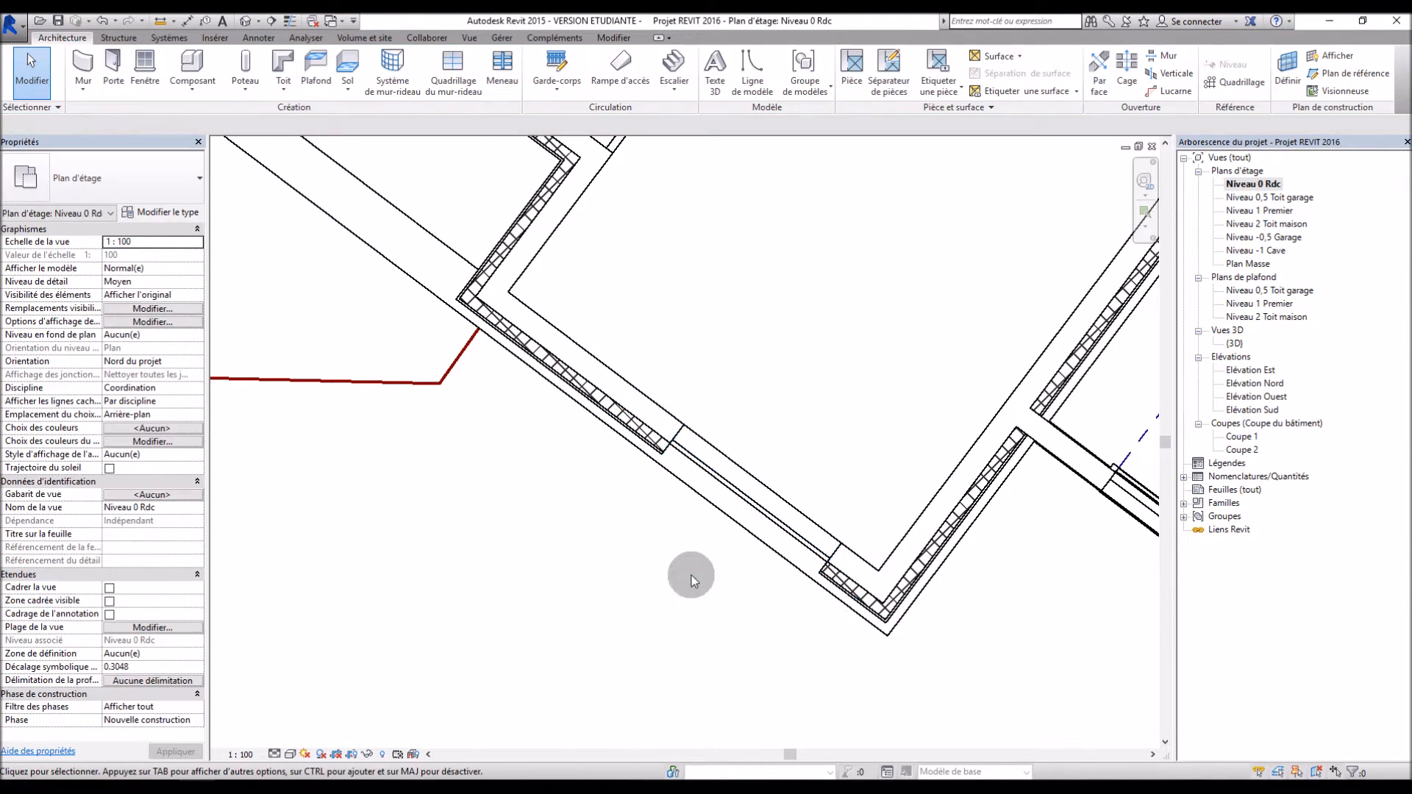
left_click(1220, 344)
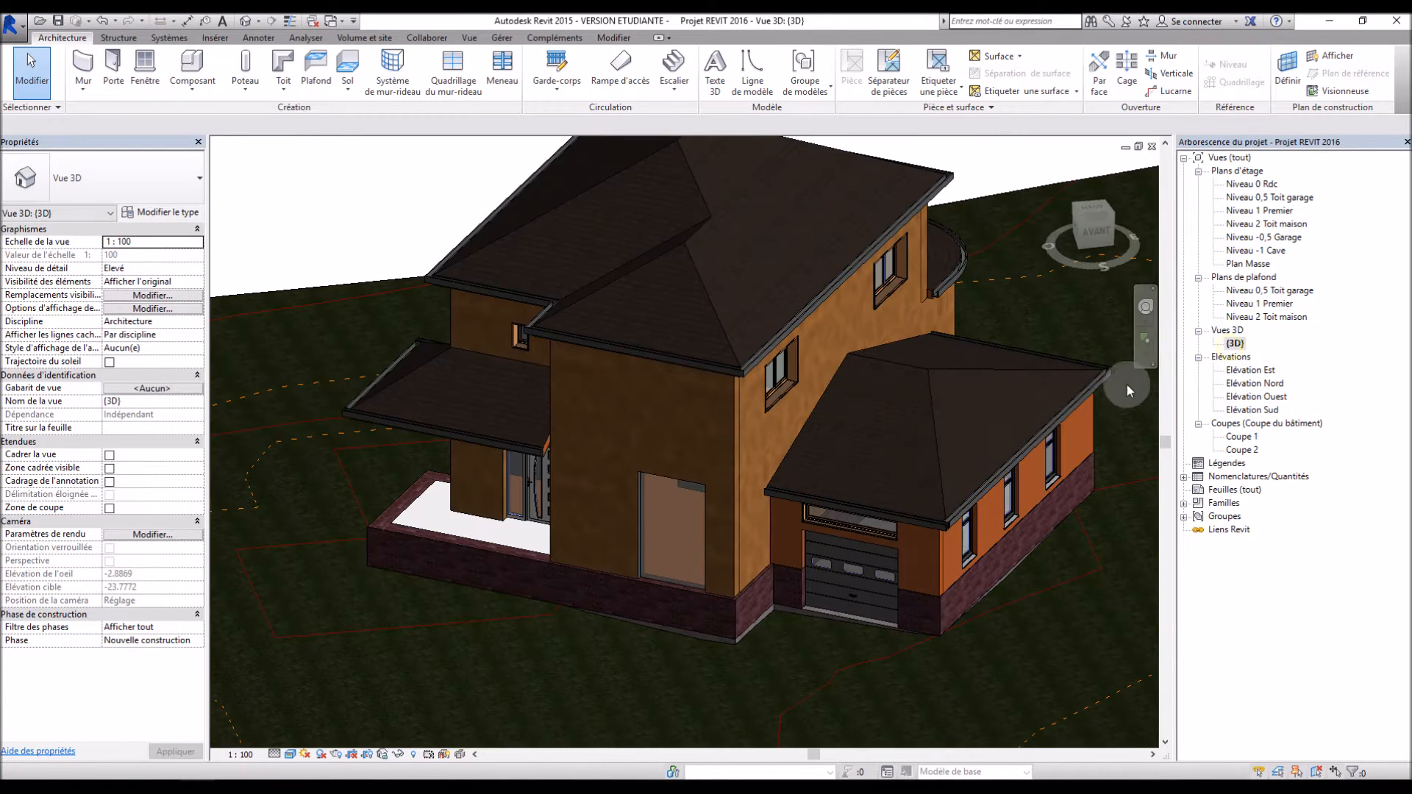
scroll(651, 588, "up", 5)
scroll(741, 434, "up", 3)
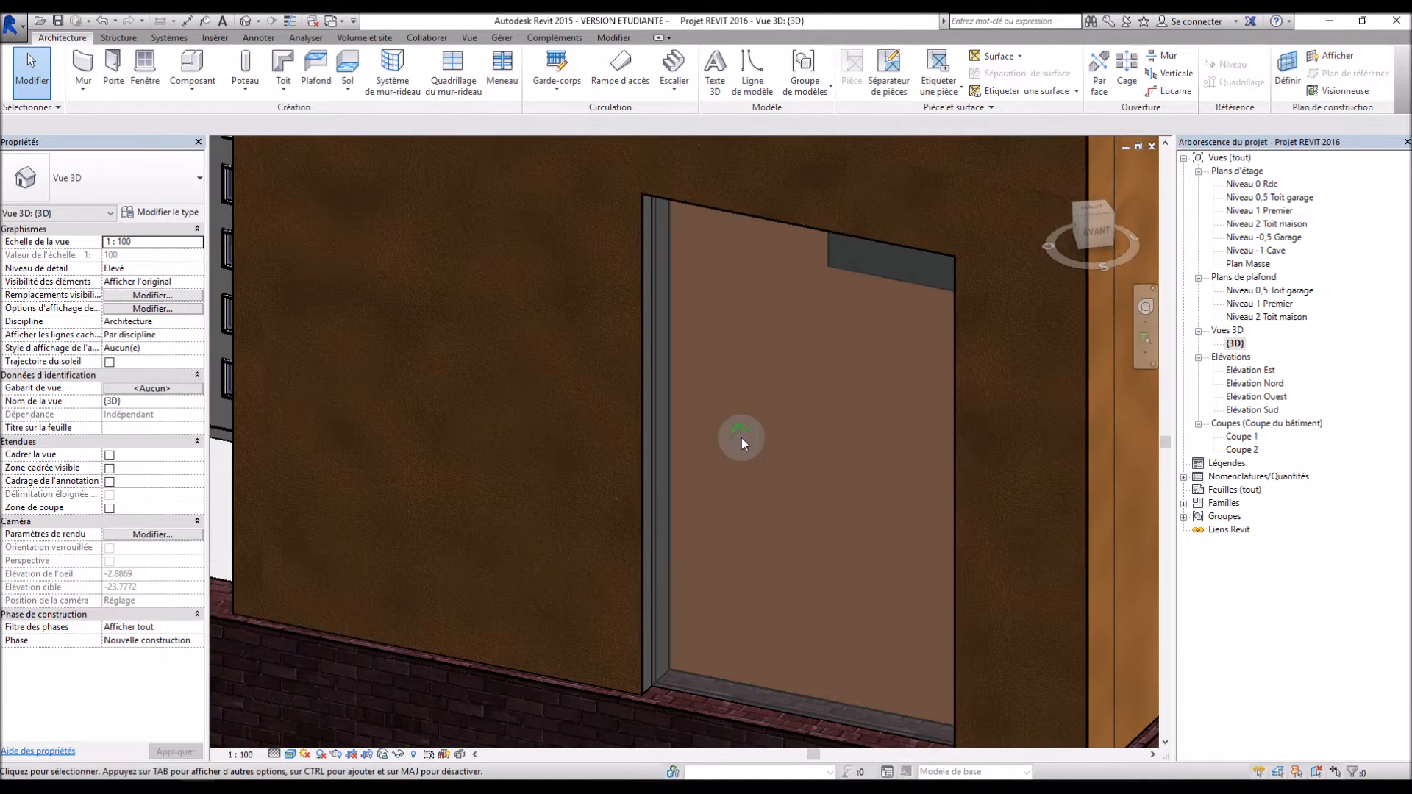
scroll(724, 521, "down", 2)
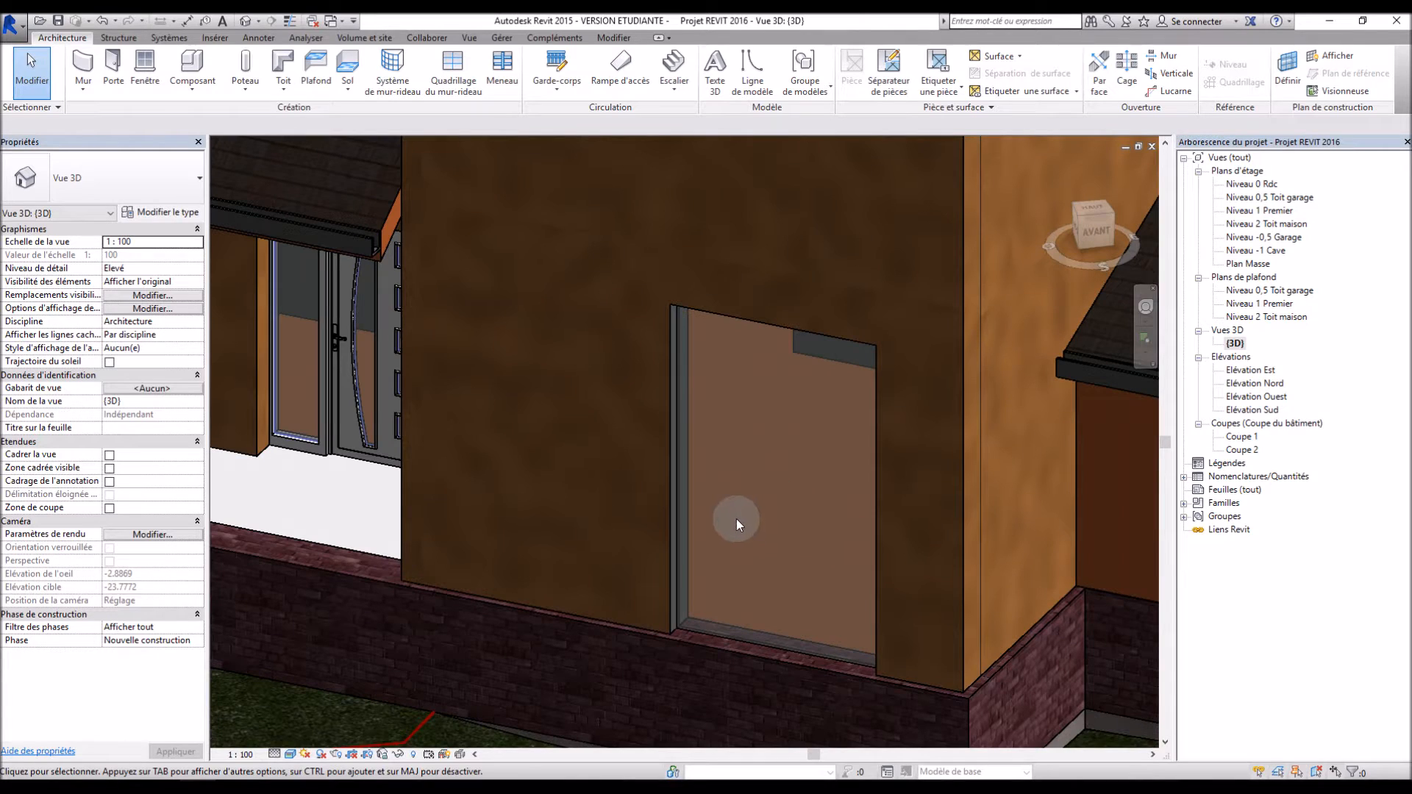
- Add three vertical curtain grid lines: two at 0.50 m spacing from the house-corner end, a third about 0.23 m from the opposite end
left_click(452, 74)
middle_click_drag(536, 464, 710, 572, "shift")
scroll(870, 627, "up", 2)
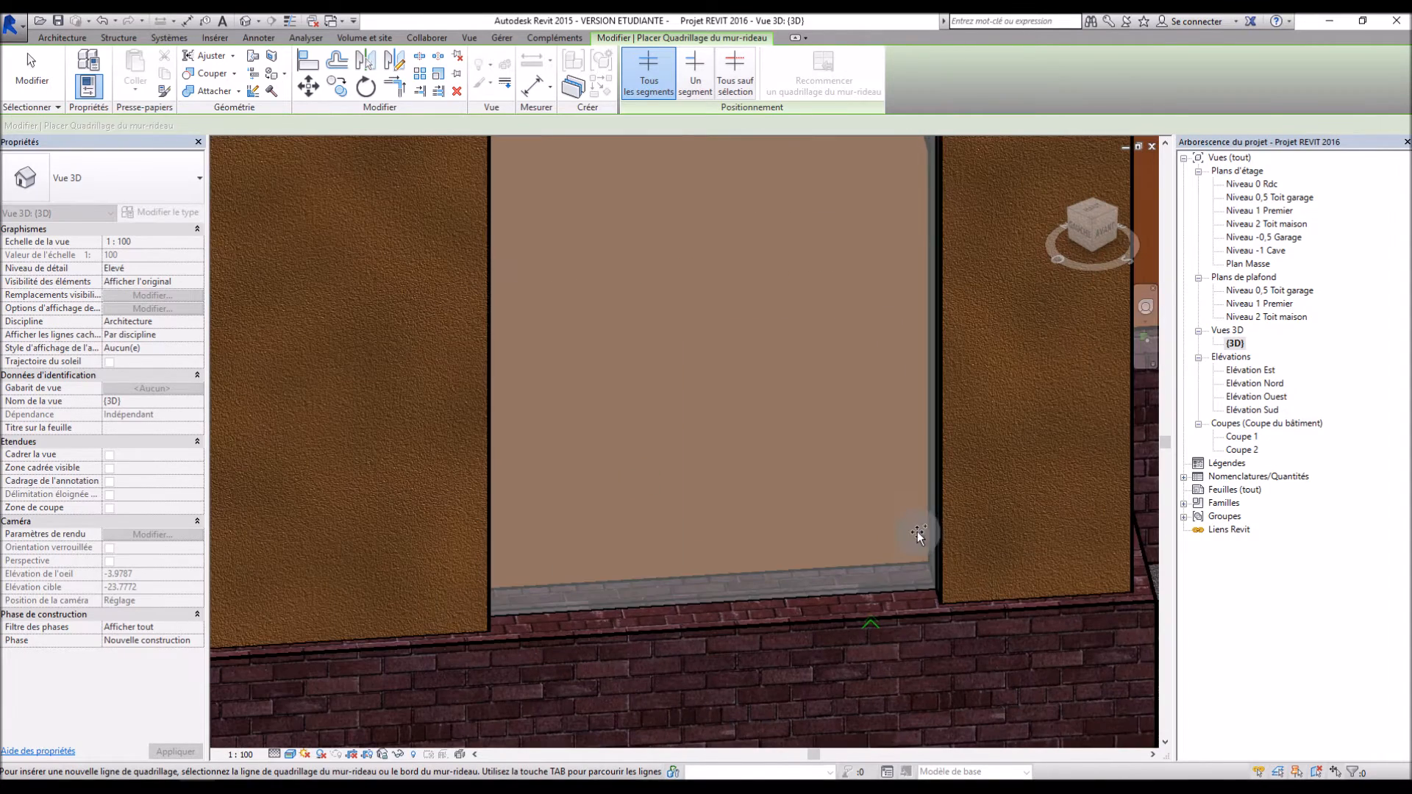
scroll(882, 560, "down", 4)
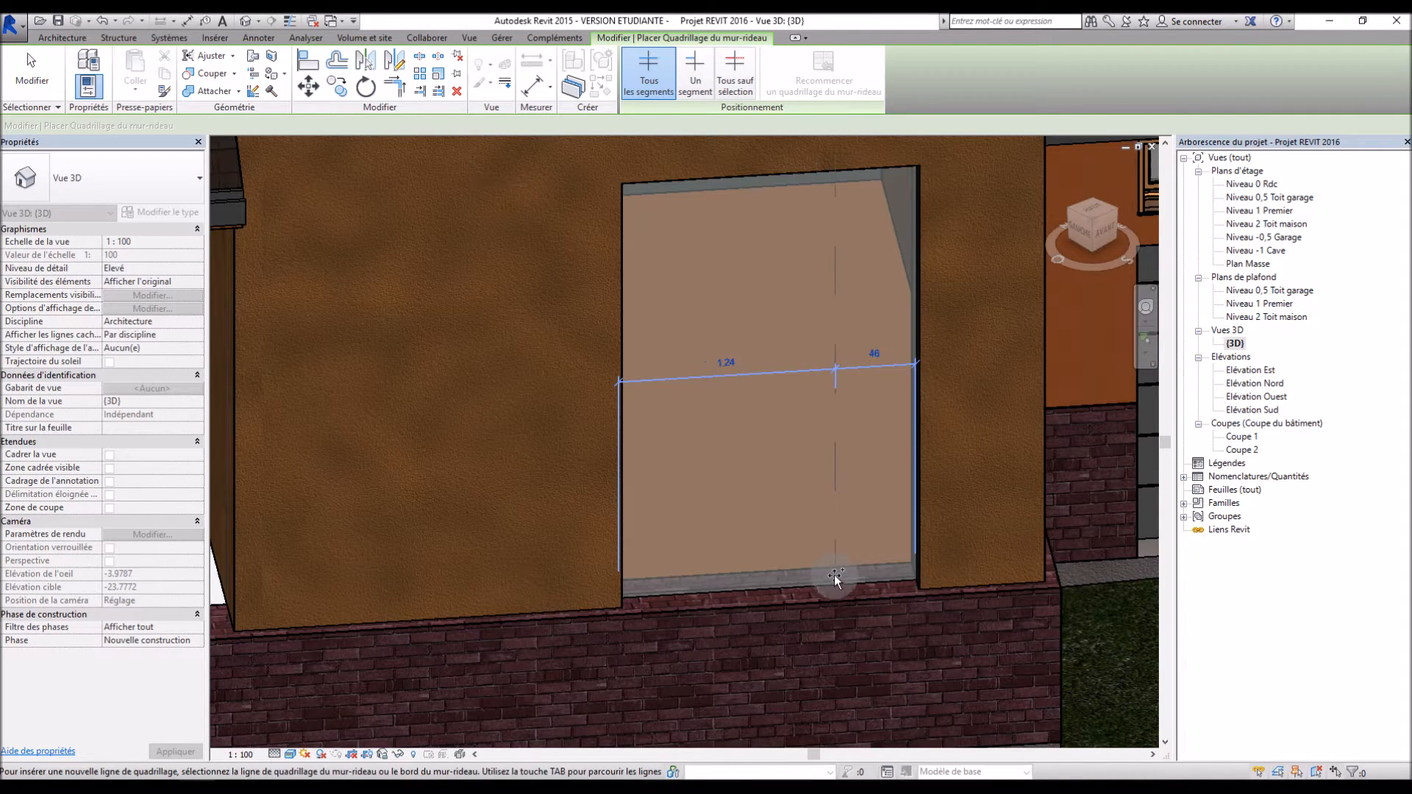
scroll(833, 575, "up", 2)
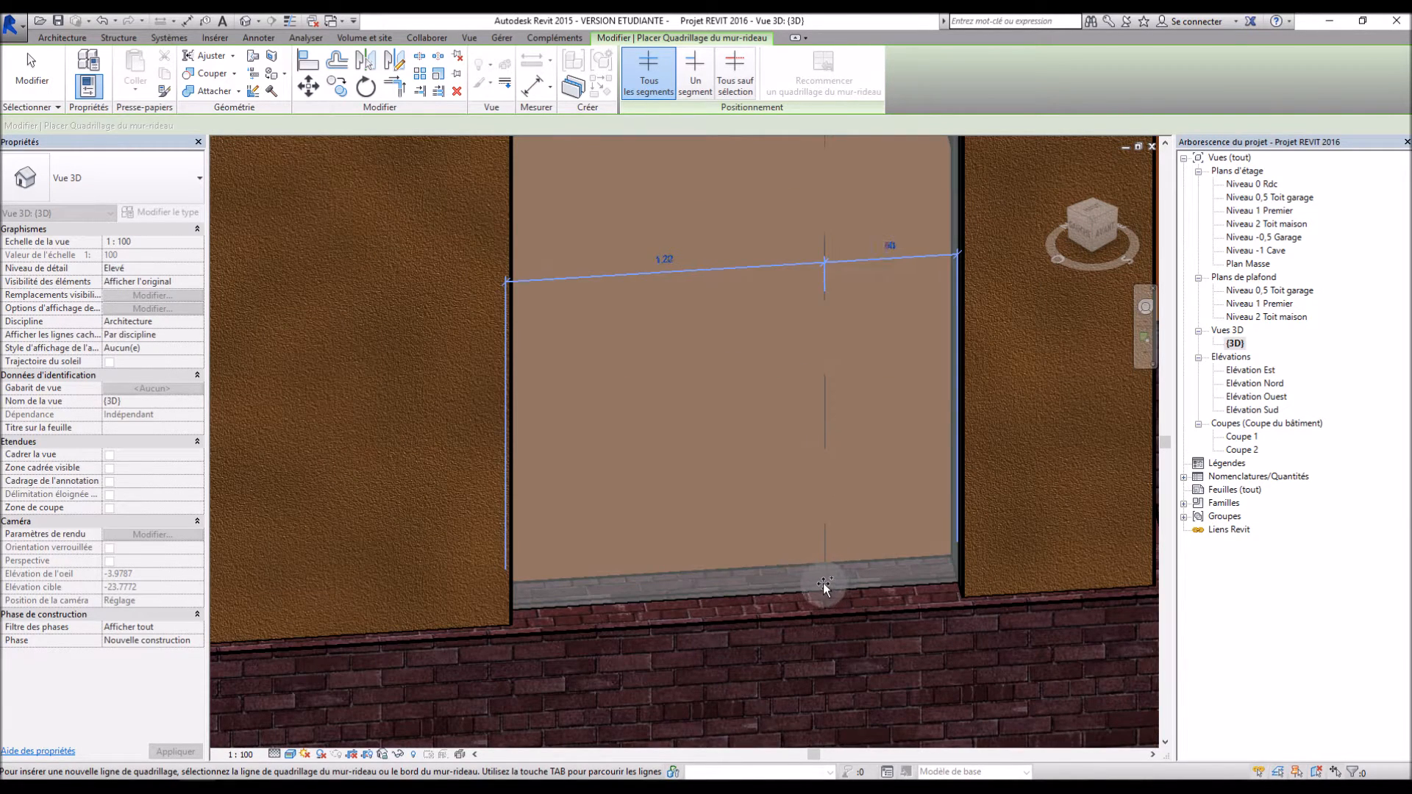
left_click(822, 581)
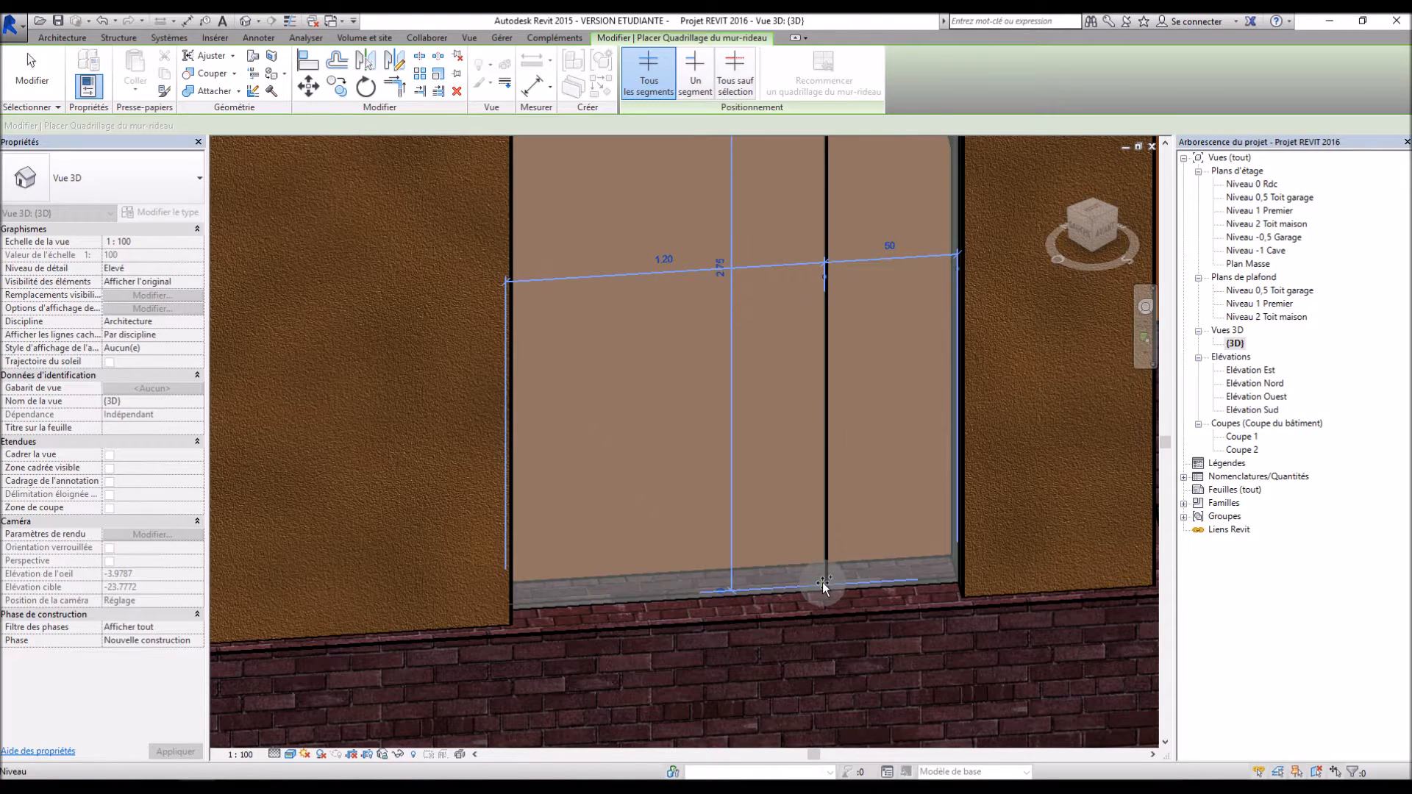
left_click(691, 593)
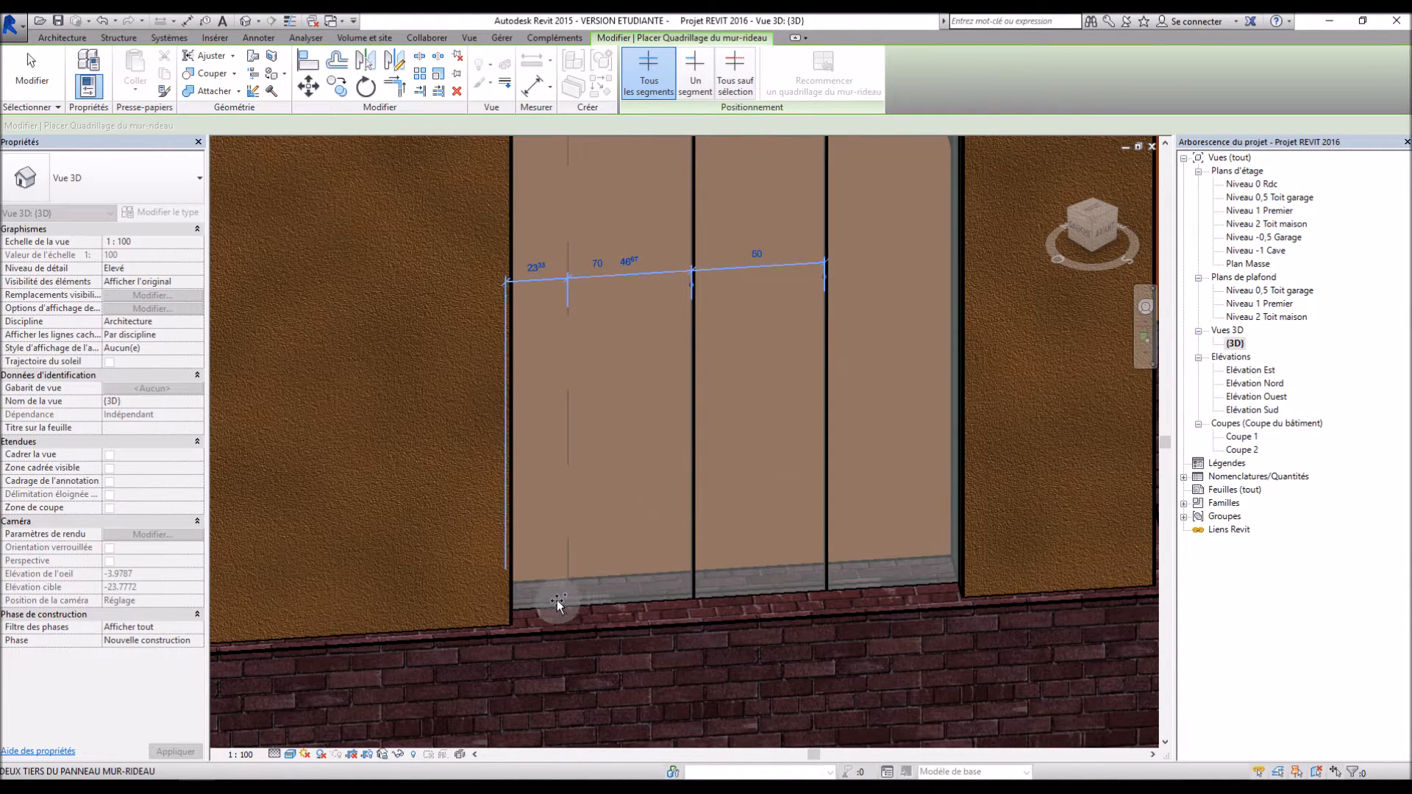
middle_click_drag(557, 603, 557, 569, "shift")
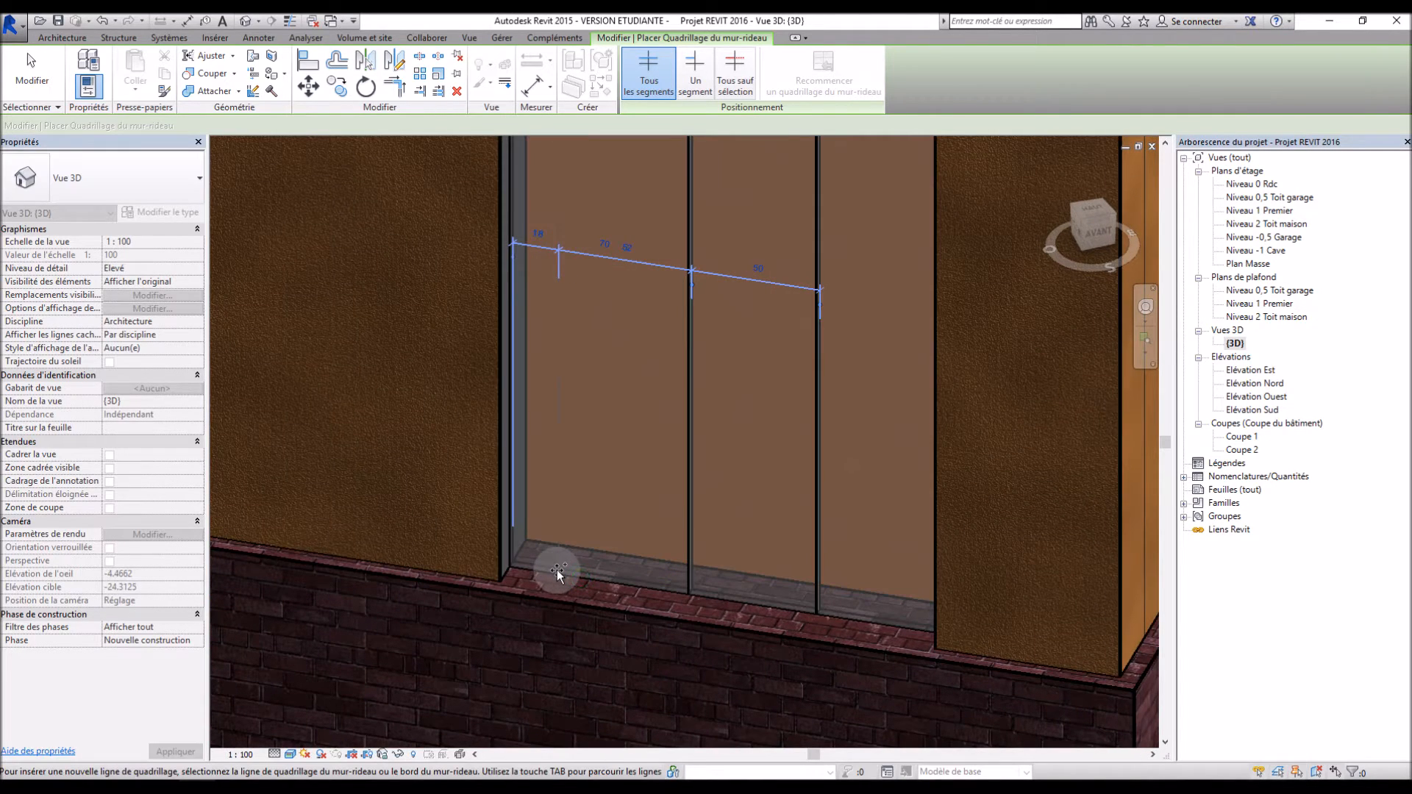
left_click(559, 569)
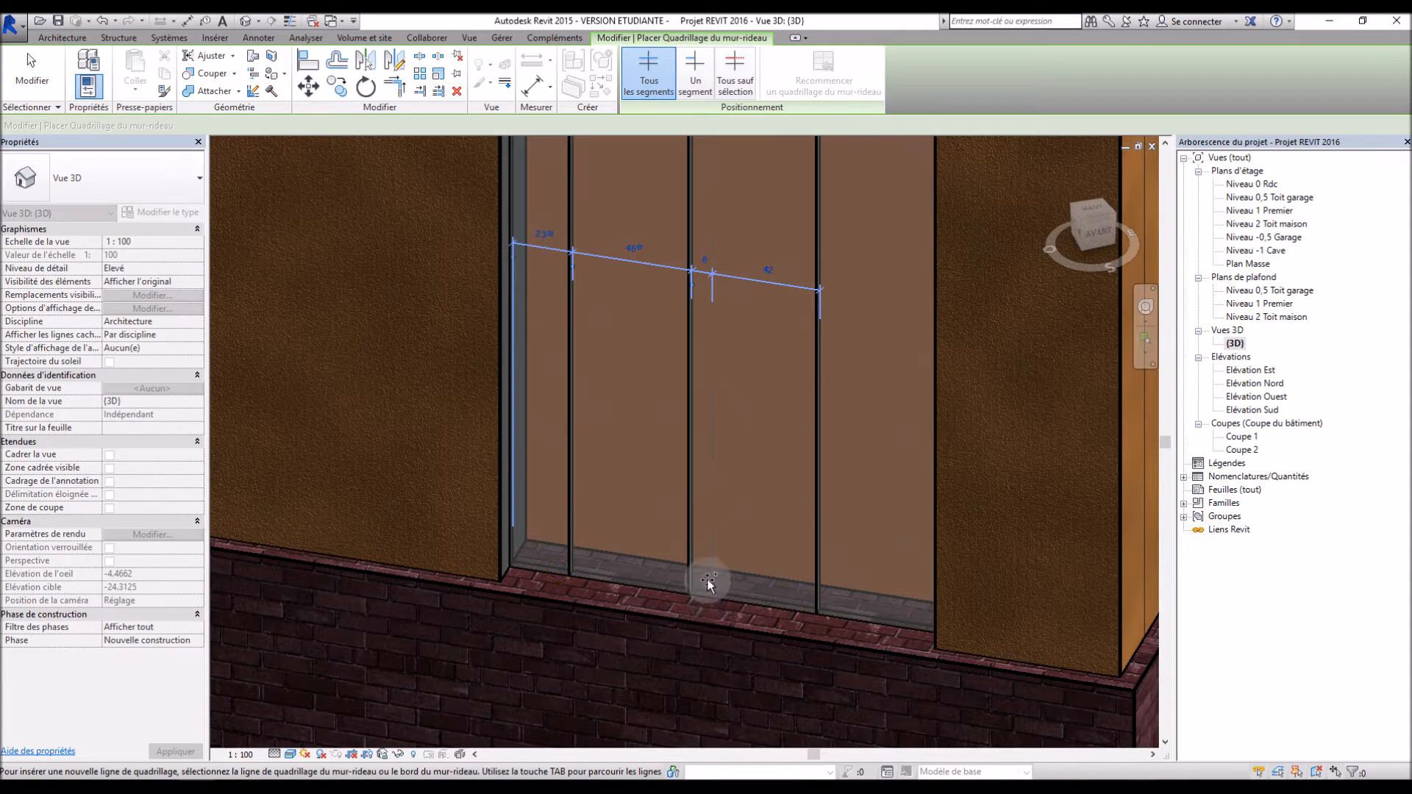
key("Escape")
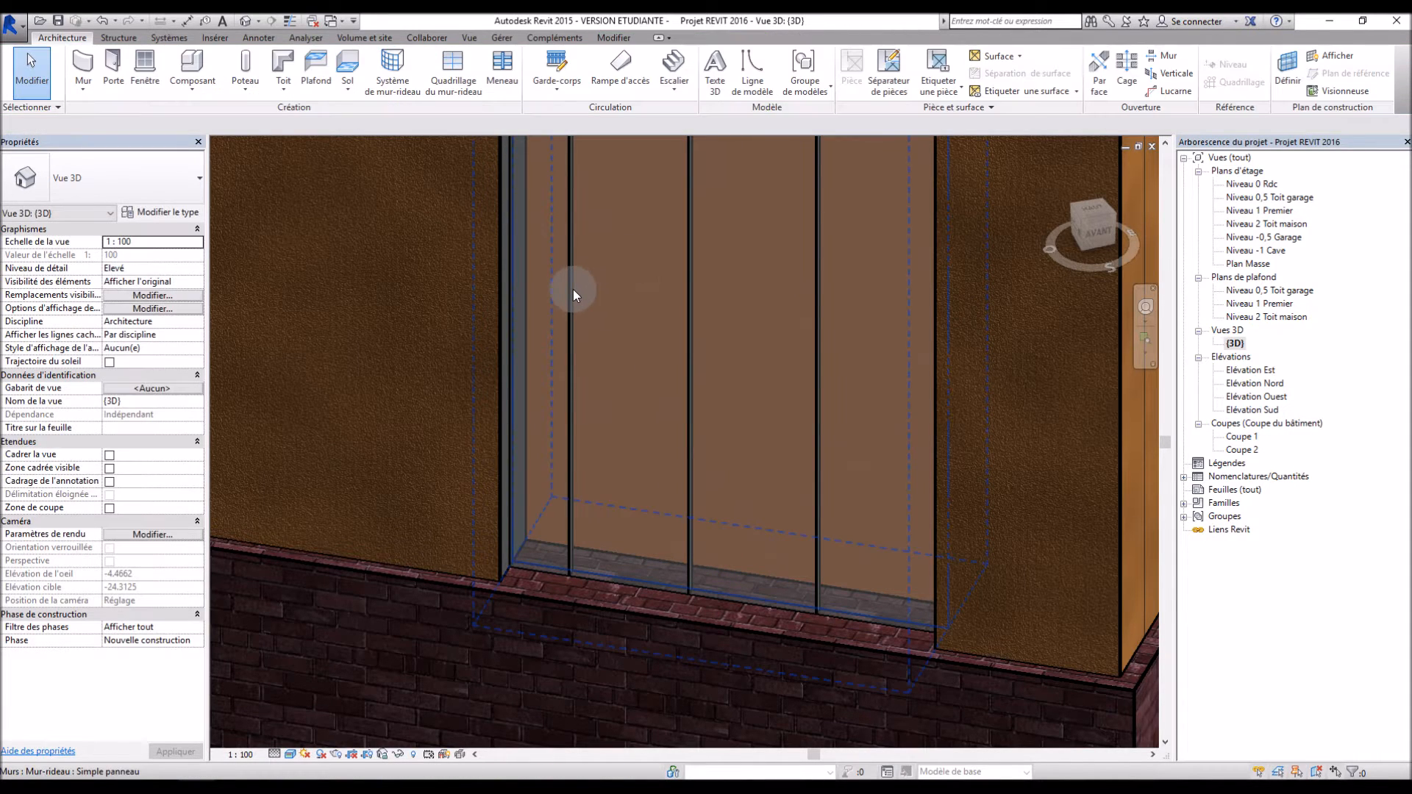
- Set the spacing between the third vertical grid line and the middle grid line to 0.5 m
left_click(572, 292)
left_click(612, 266)
type("0.5")
key("Return")
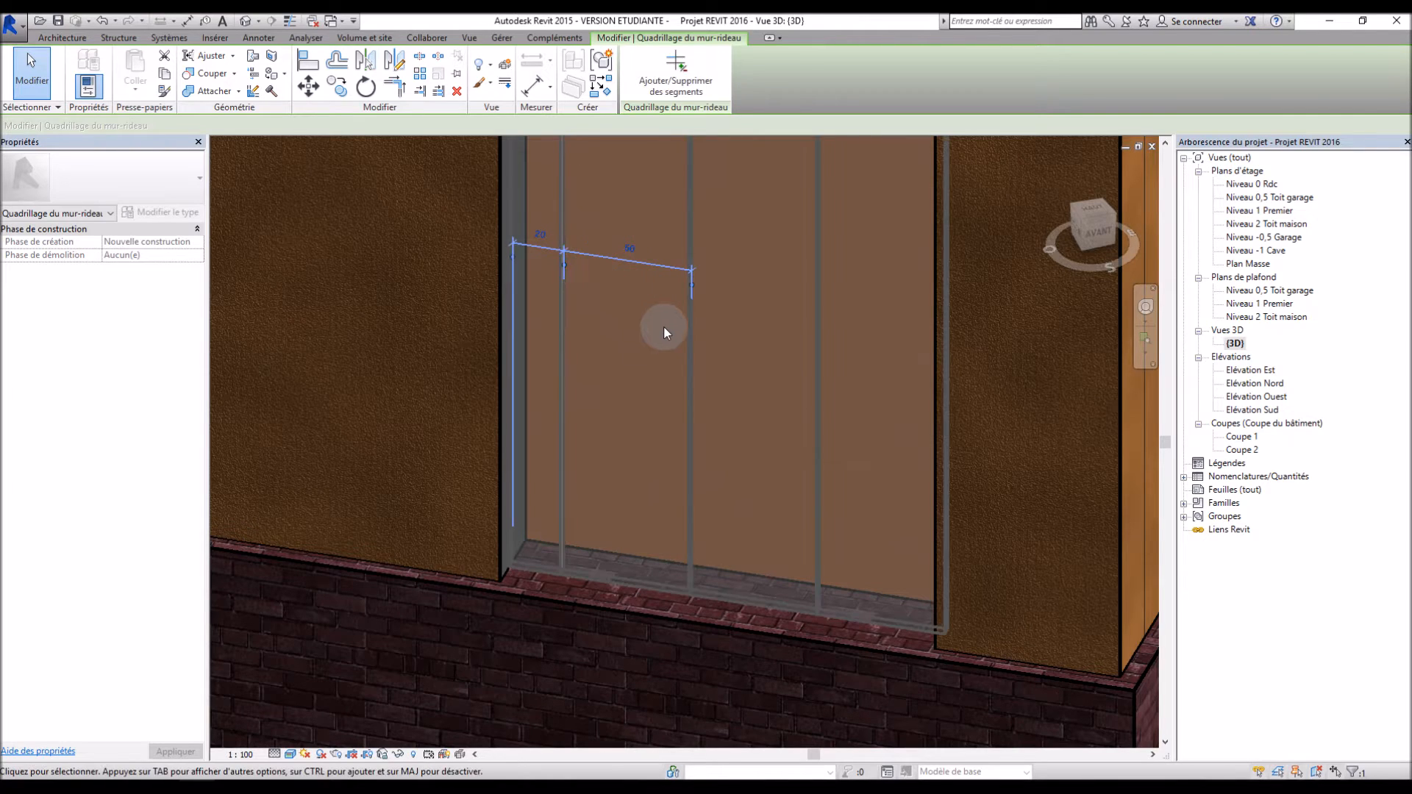
key("Escape")
scroll(785, 483, "down", 4)
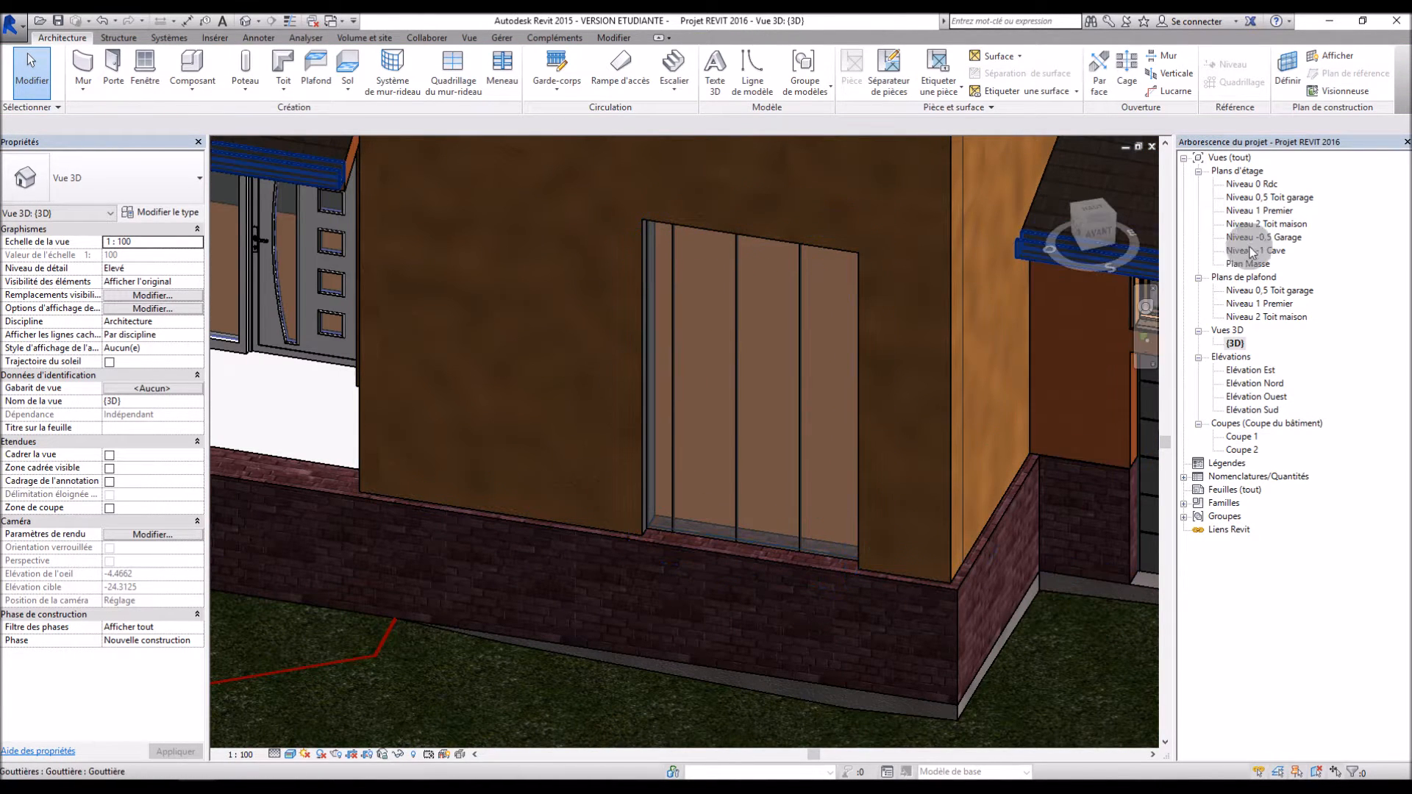
- In the Niveau 0 Rdc plan, set the curtain wall's length to 2 m
double_click(1253, 184)
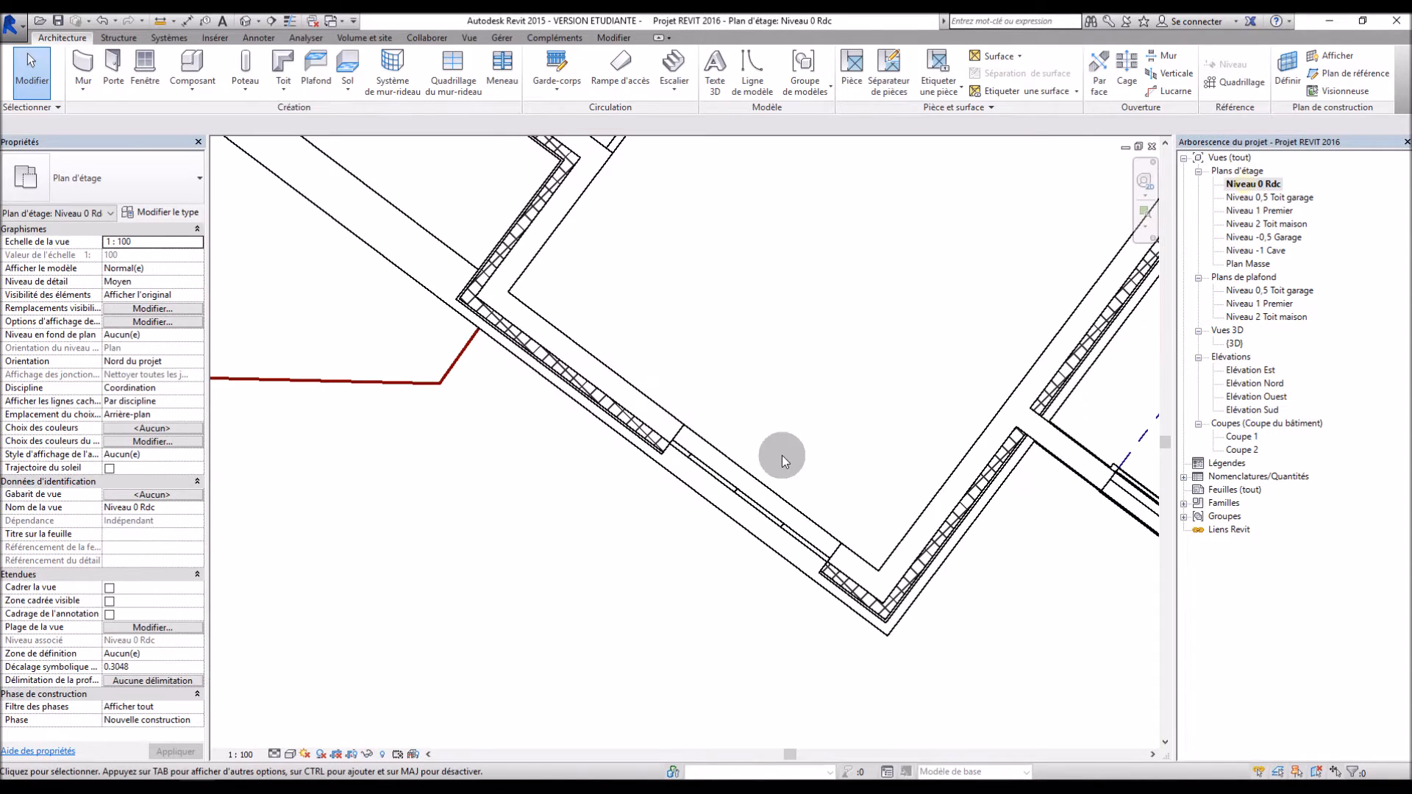
left_click(719, 485)
left_click(739, 530)
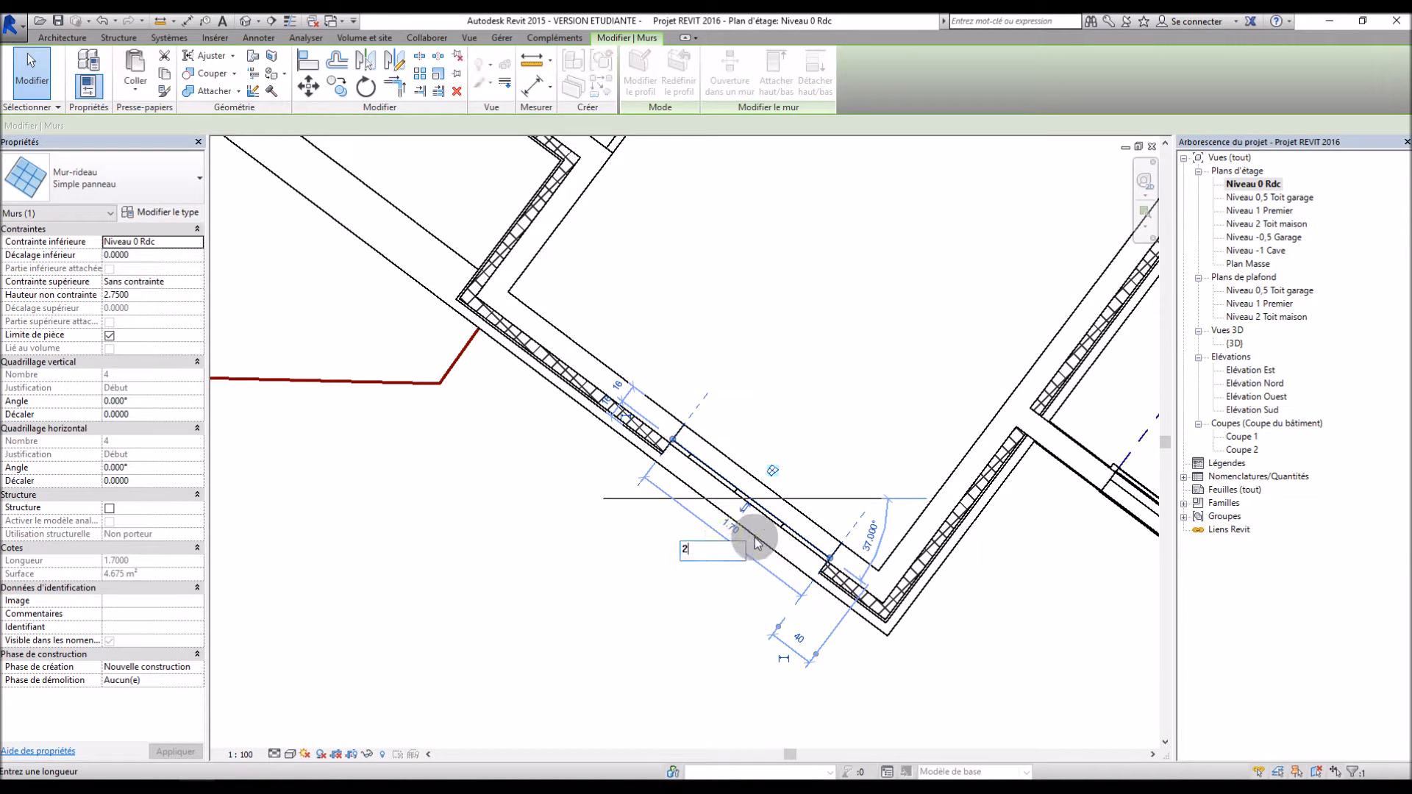
type("2")
key("Return")
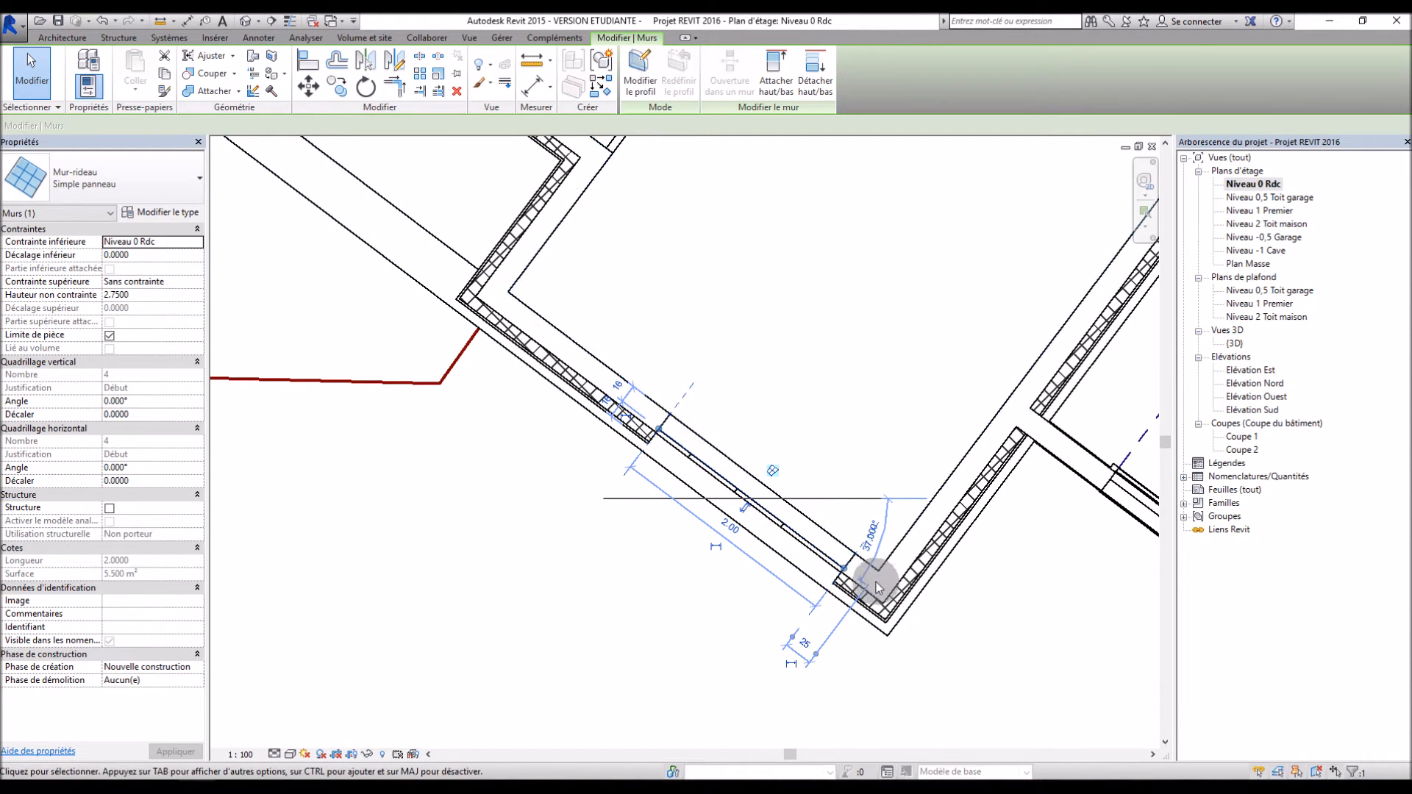
- Set the distance between the curtain wall's end and the nearby house corner to 0.4 m
left_click(806, 644)
type("0.4")
key("Return")
left_click(884, 680)
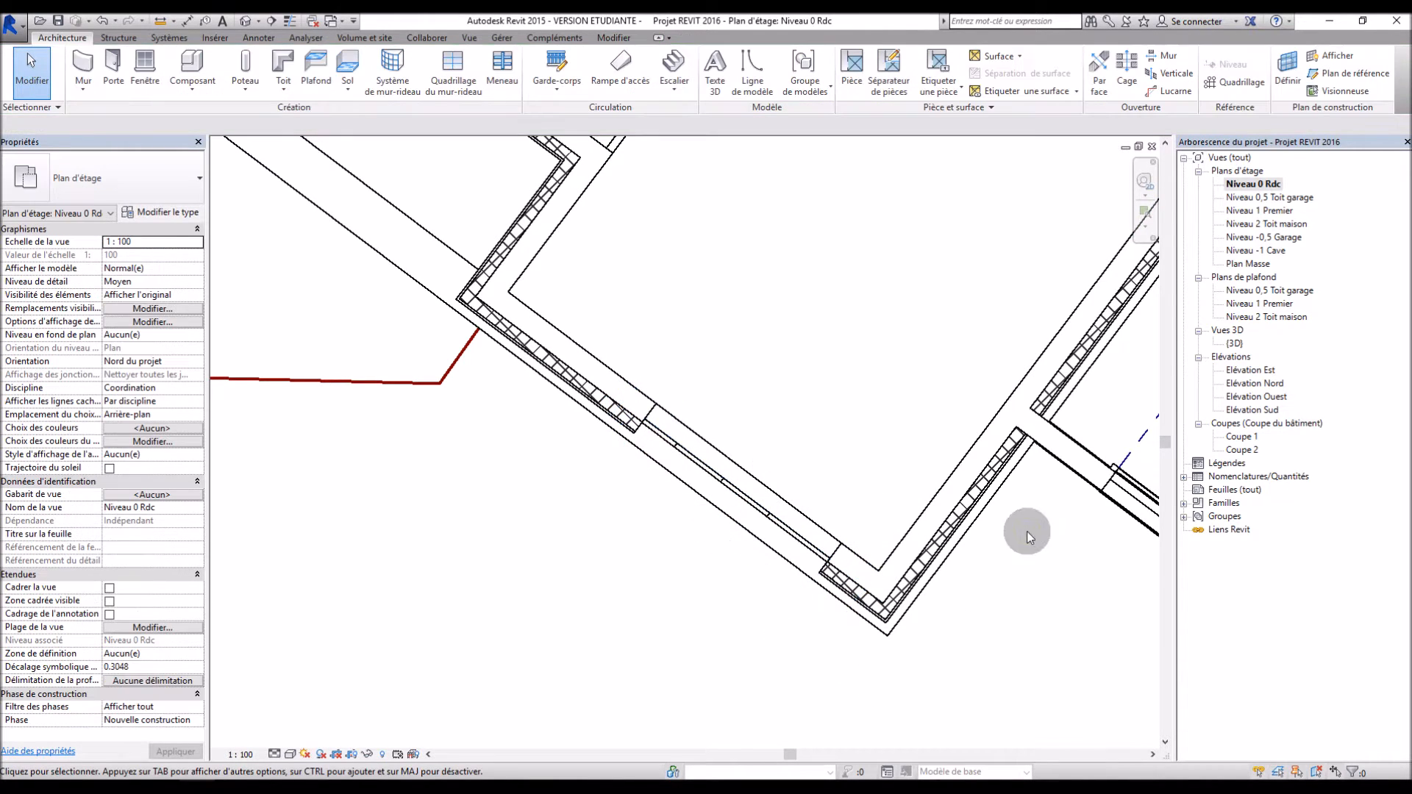
- Inspect the lengthened curtain wall in the 3D view and check the spacing around the grid line nearest the corner
double_click(1229, 344)
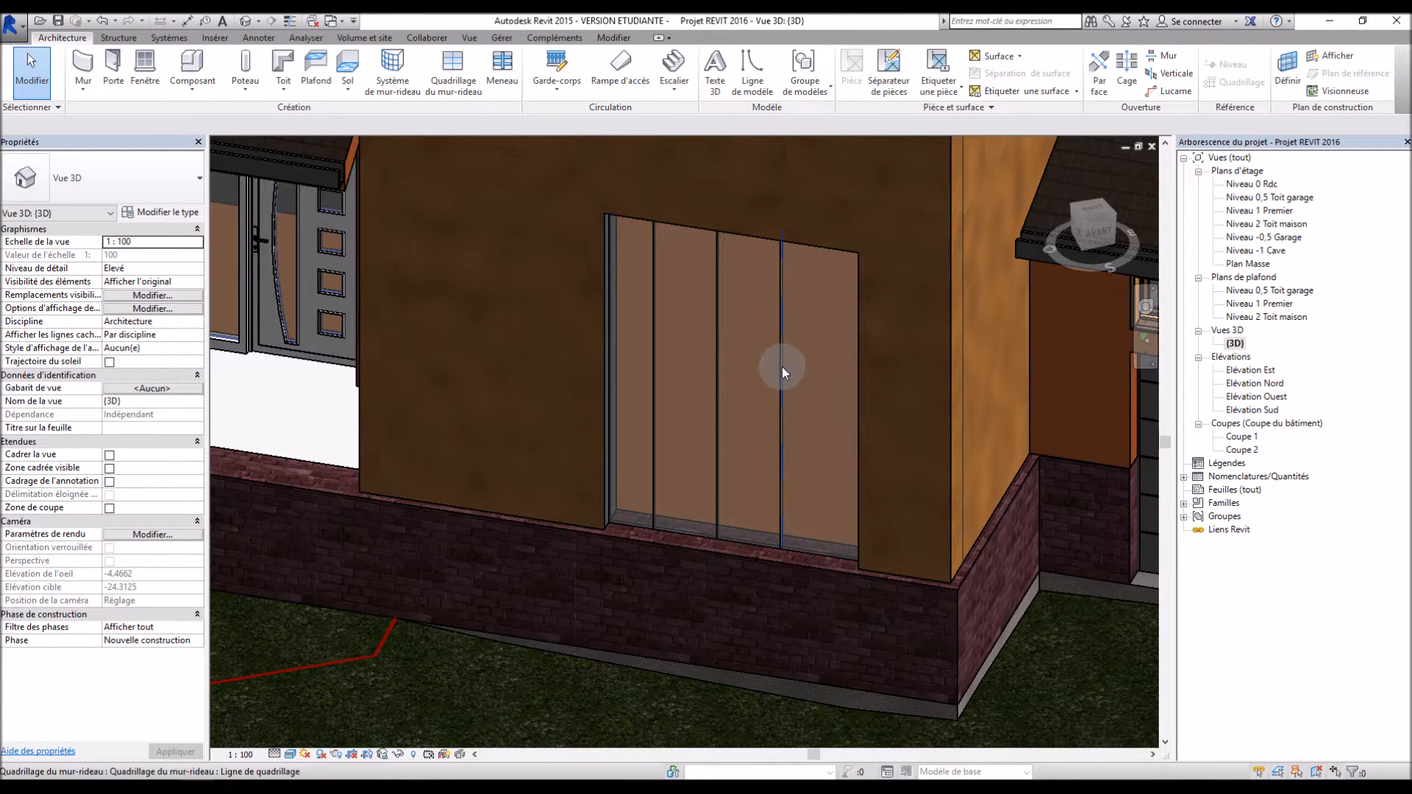
left_click(781, 372)
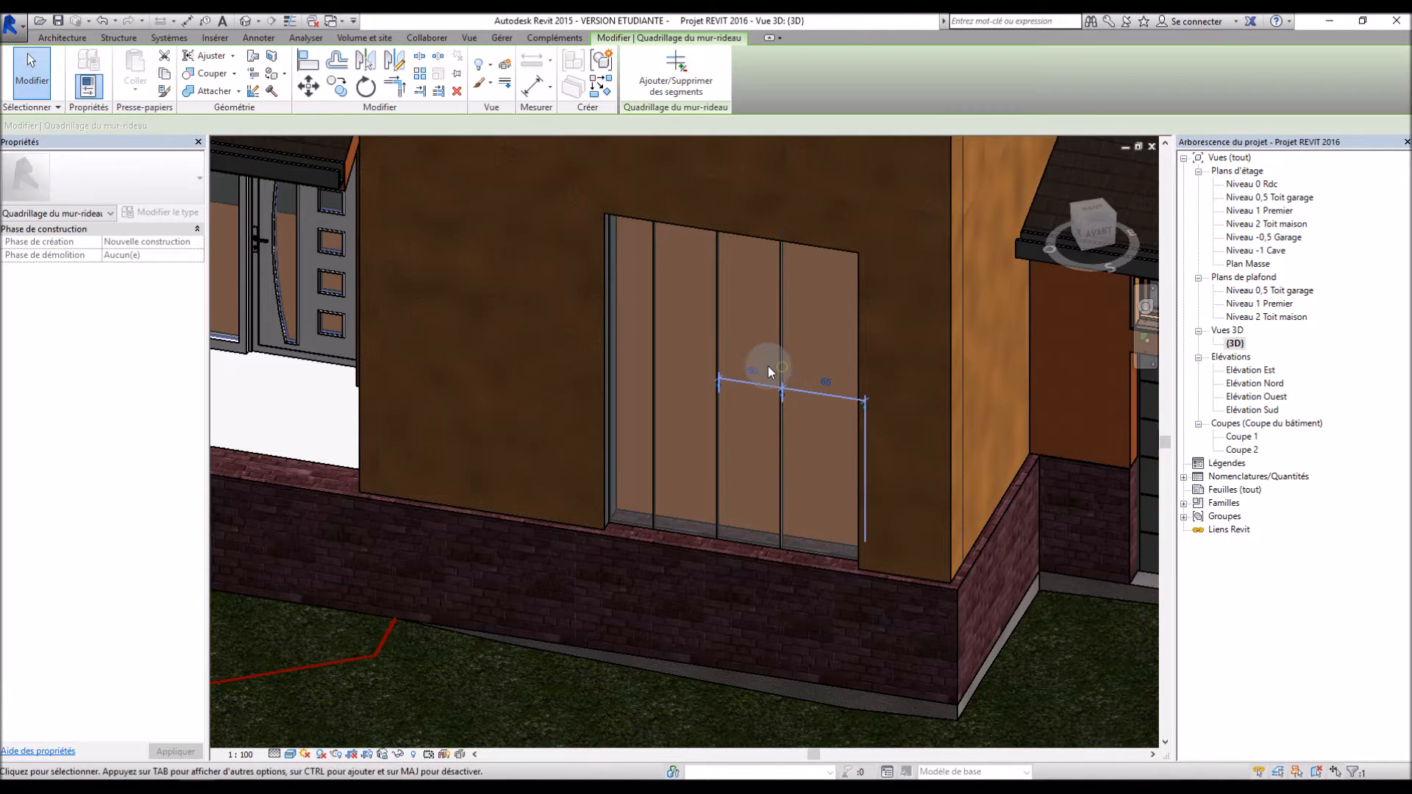
scroll(823, 385, "up", 3)
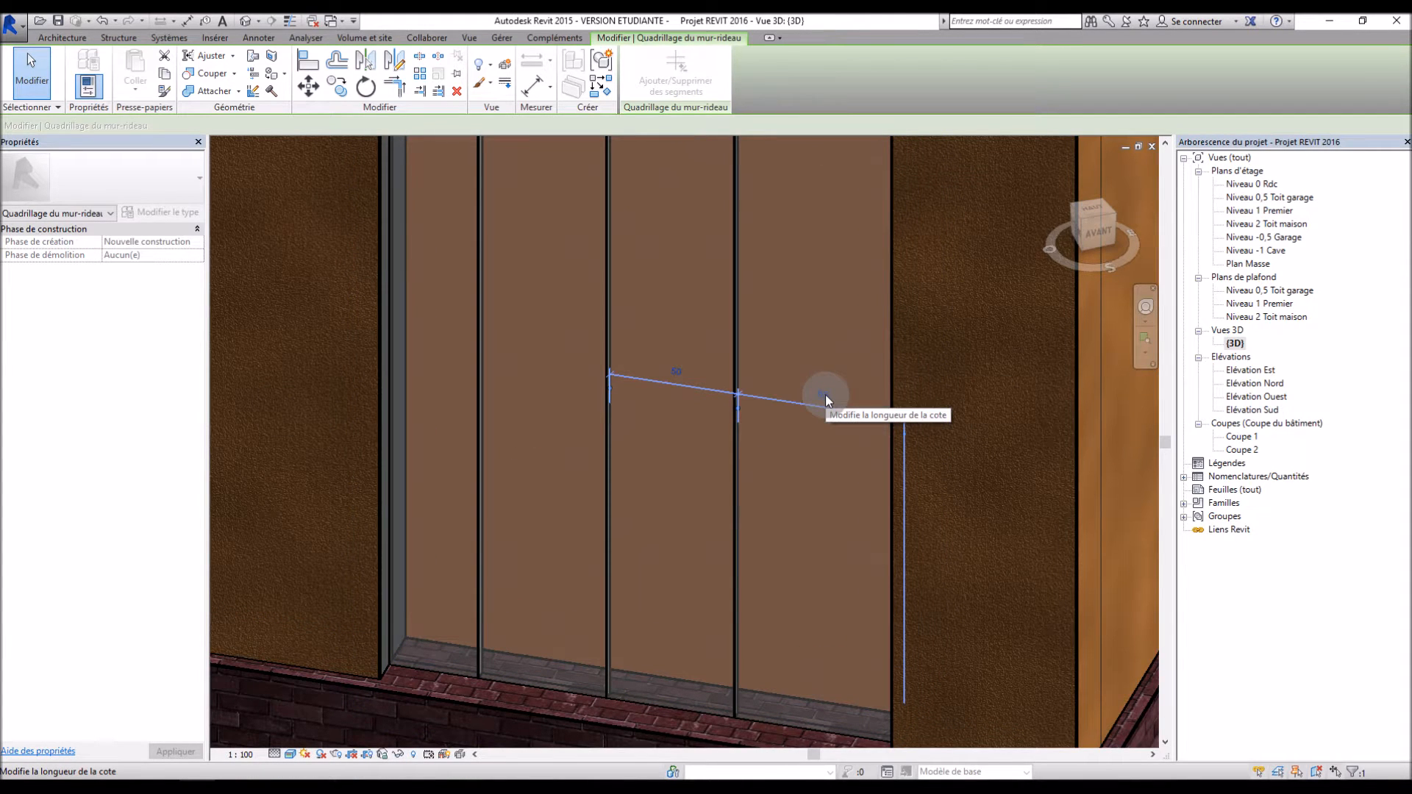
scroll(825, 394, "down", 3)
key("Escape")
scroll(824, 395, "up", 2)
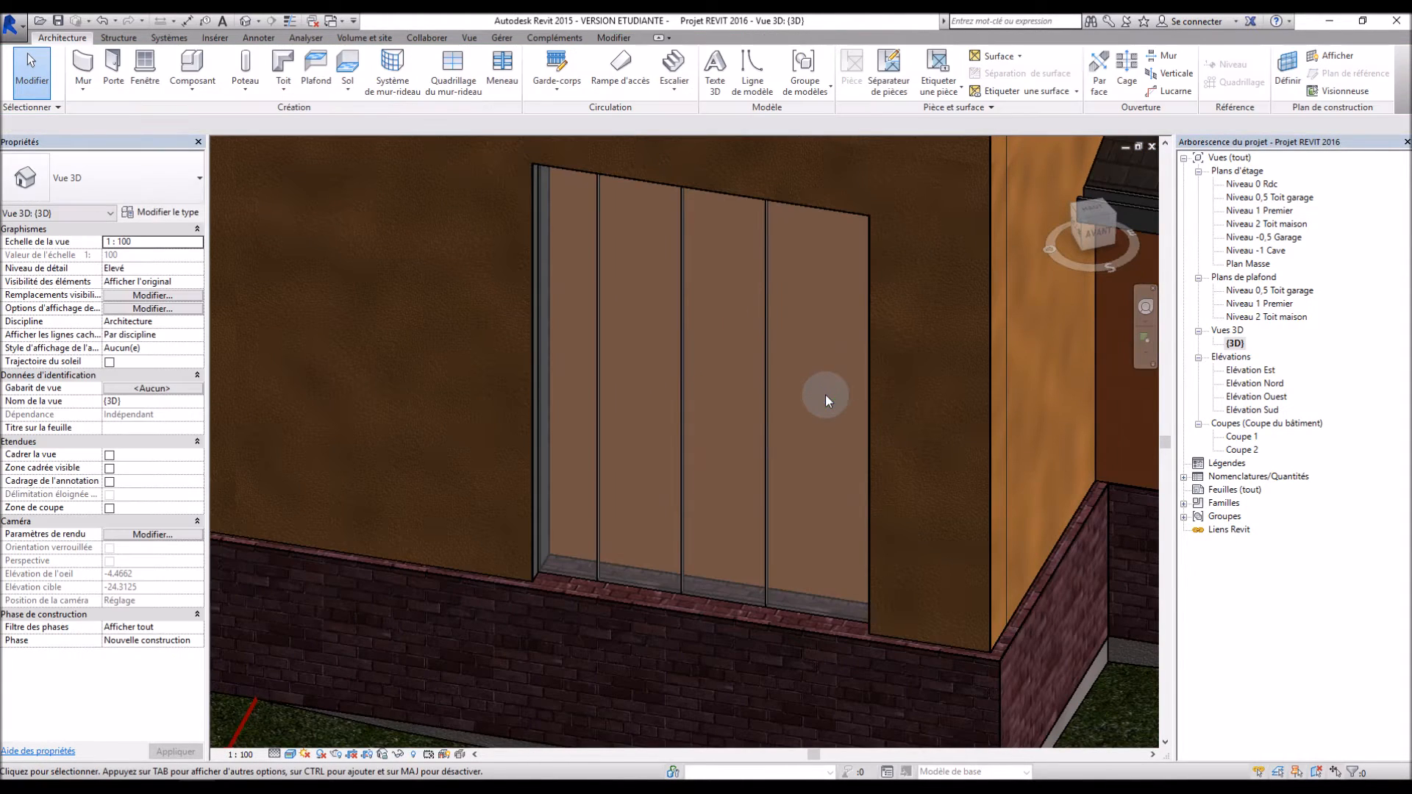
left_click(531, 294)
key("Escape")
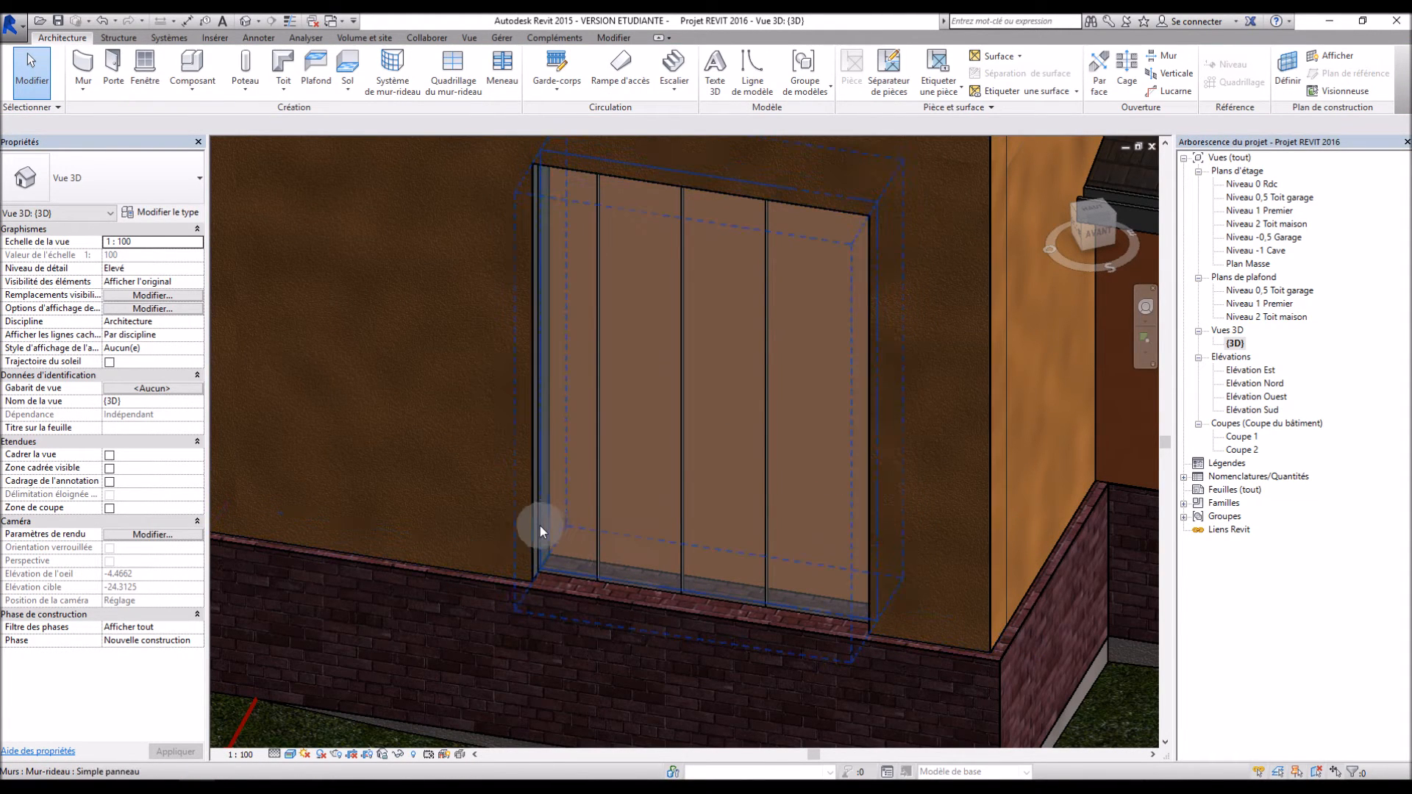
- Set the curtain wall's base offset (Décalage inférieur) to 0.1 m
left_click(544, 524)
left_click(162, 255)
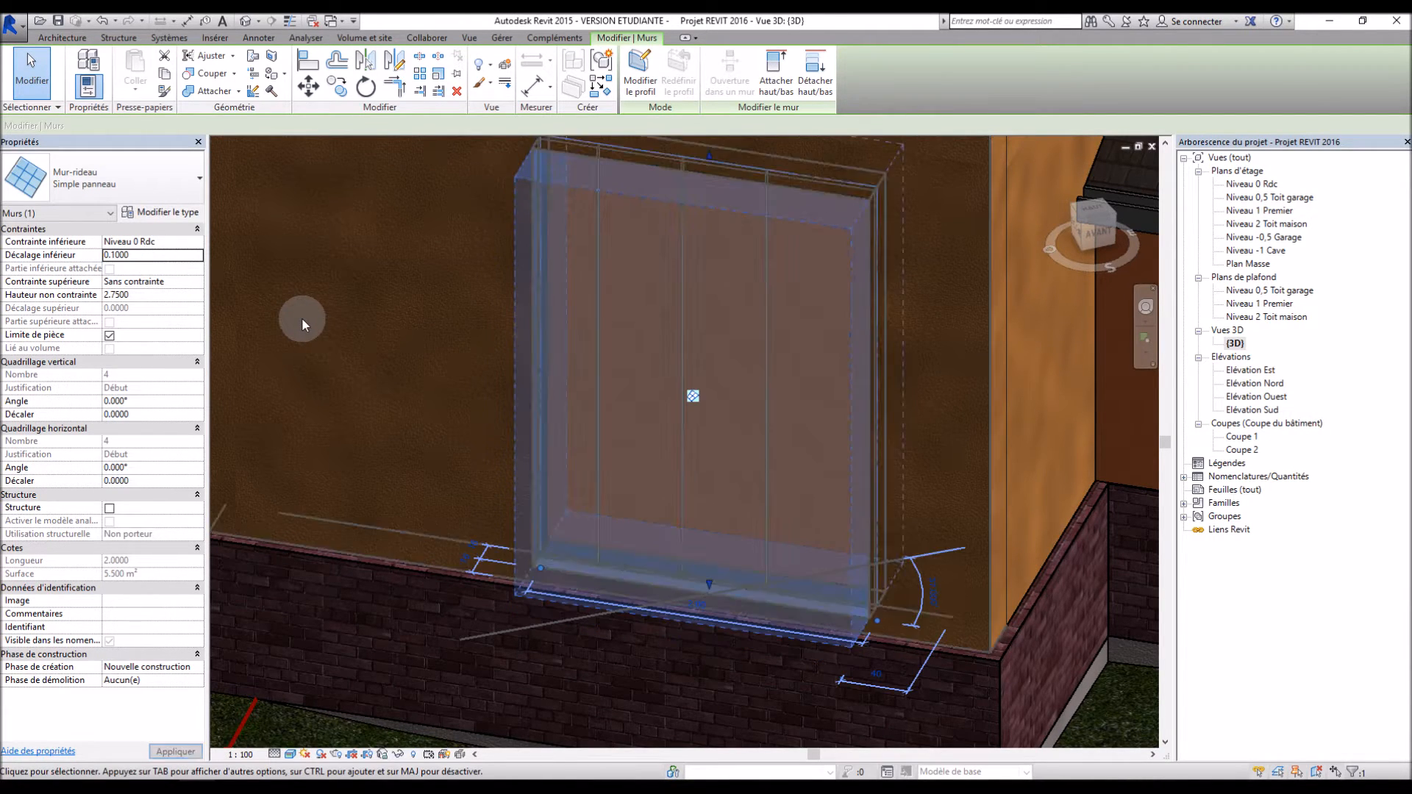
- Set the curtain wall's unconnected height (Hauteur non contrainte) to 2.25 m and apply it
left_click(137, 296)
type("2")
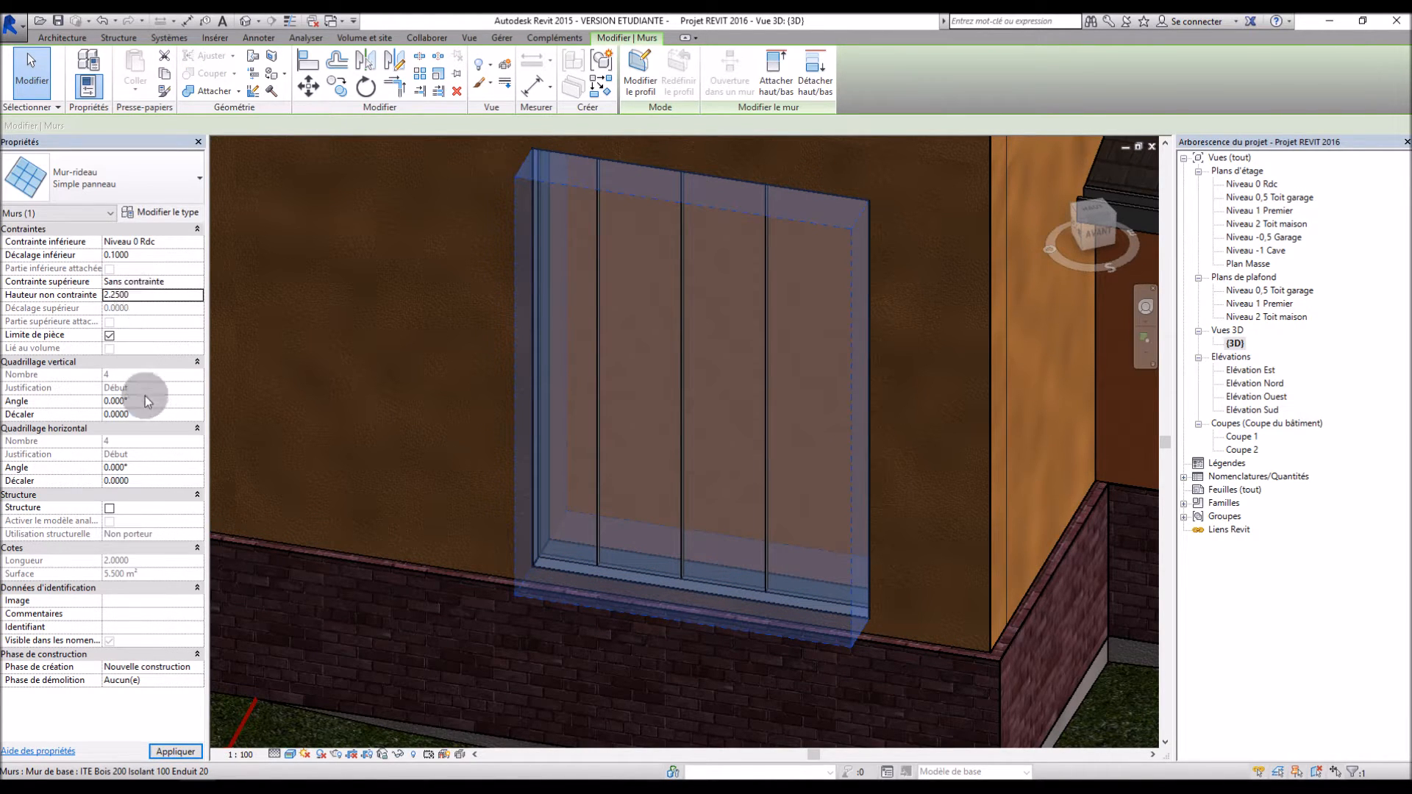
left_click(171, 752)
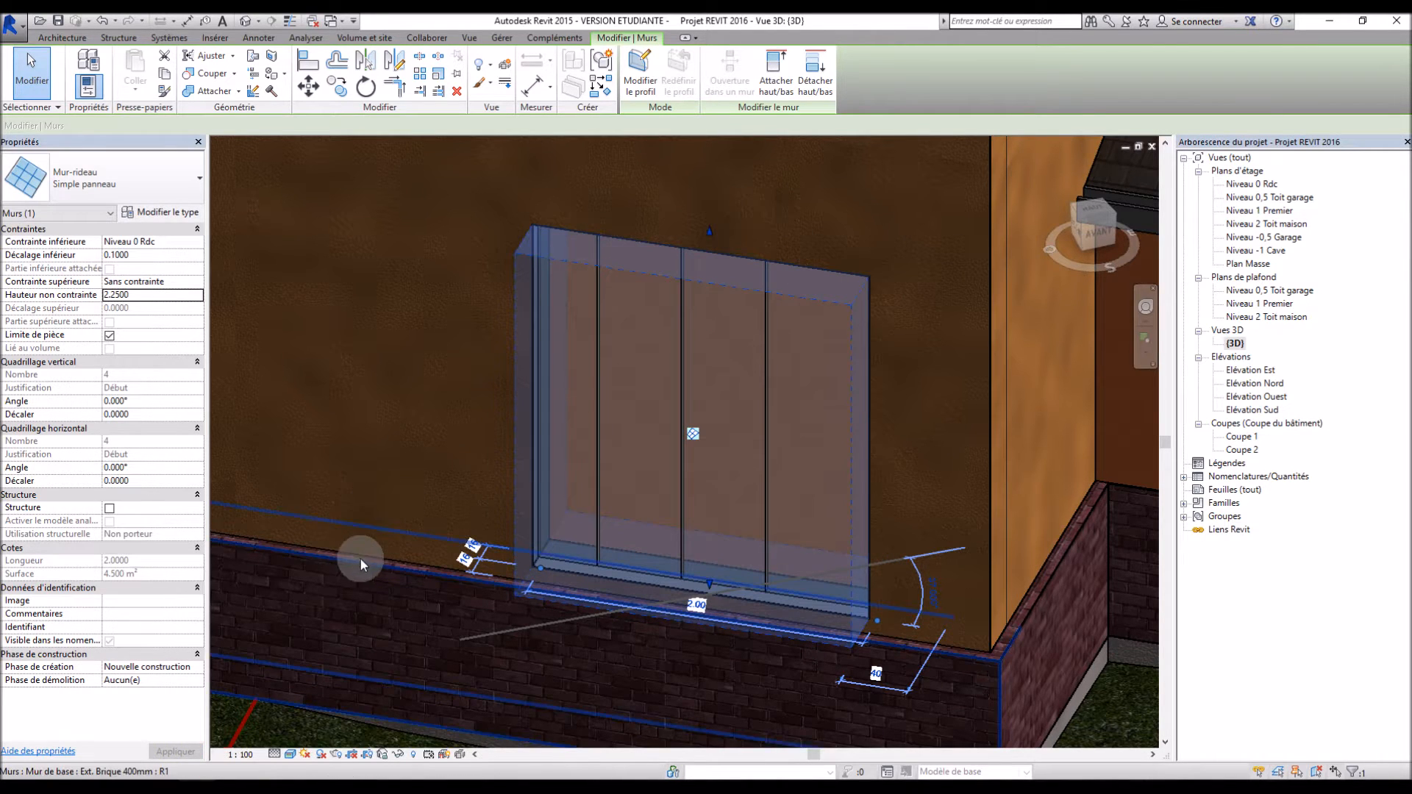
scroll(360, 559, "down", 1)
key("Escape")
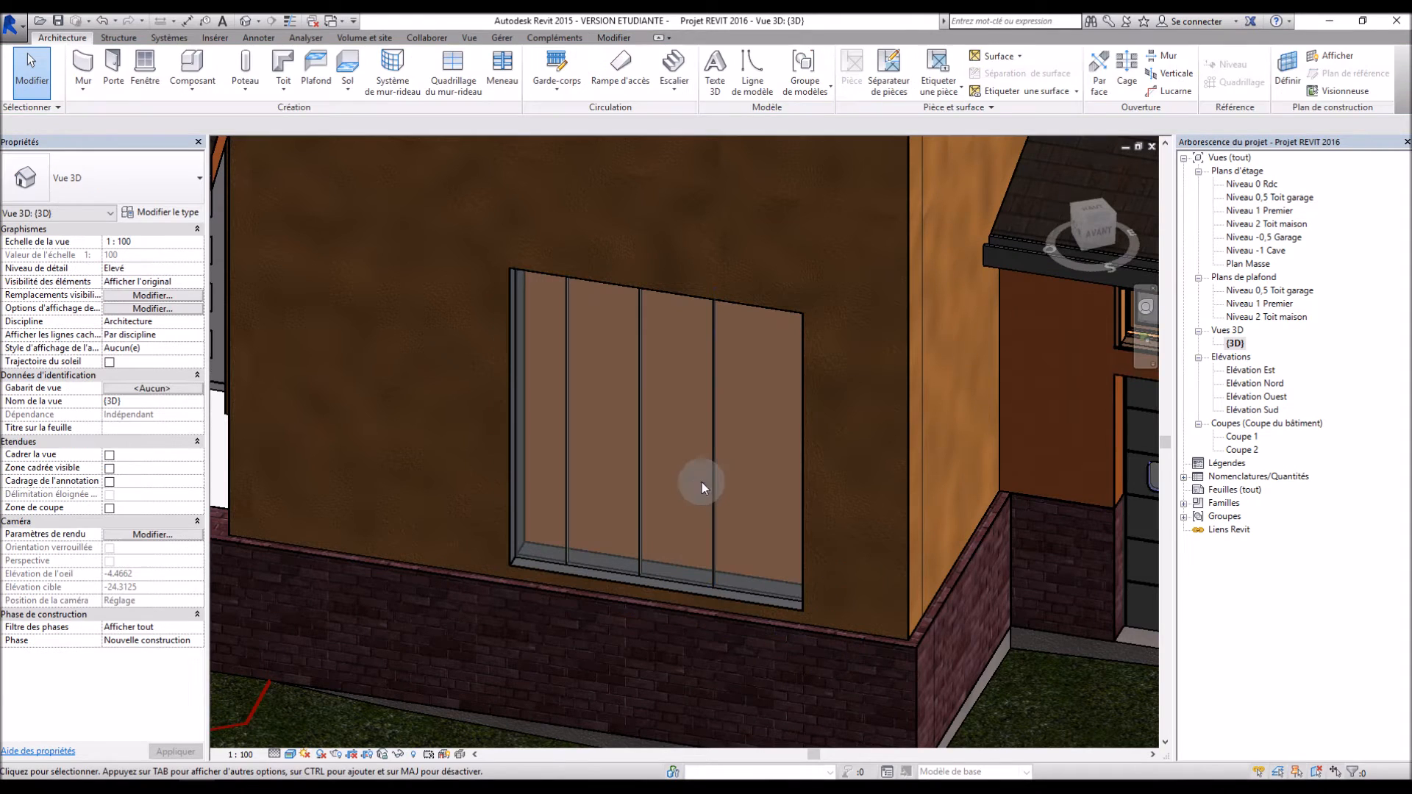
- Set the distance between the vertical grid line nearest the house corner and the curtain wall's end to 0.5 m
left_click(713, 475)
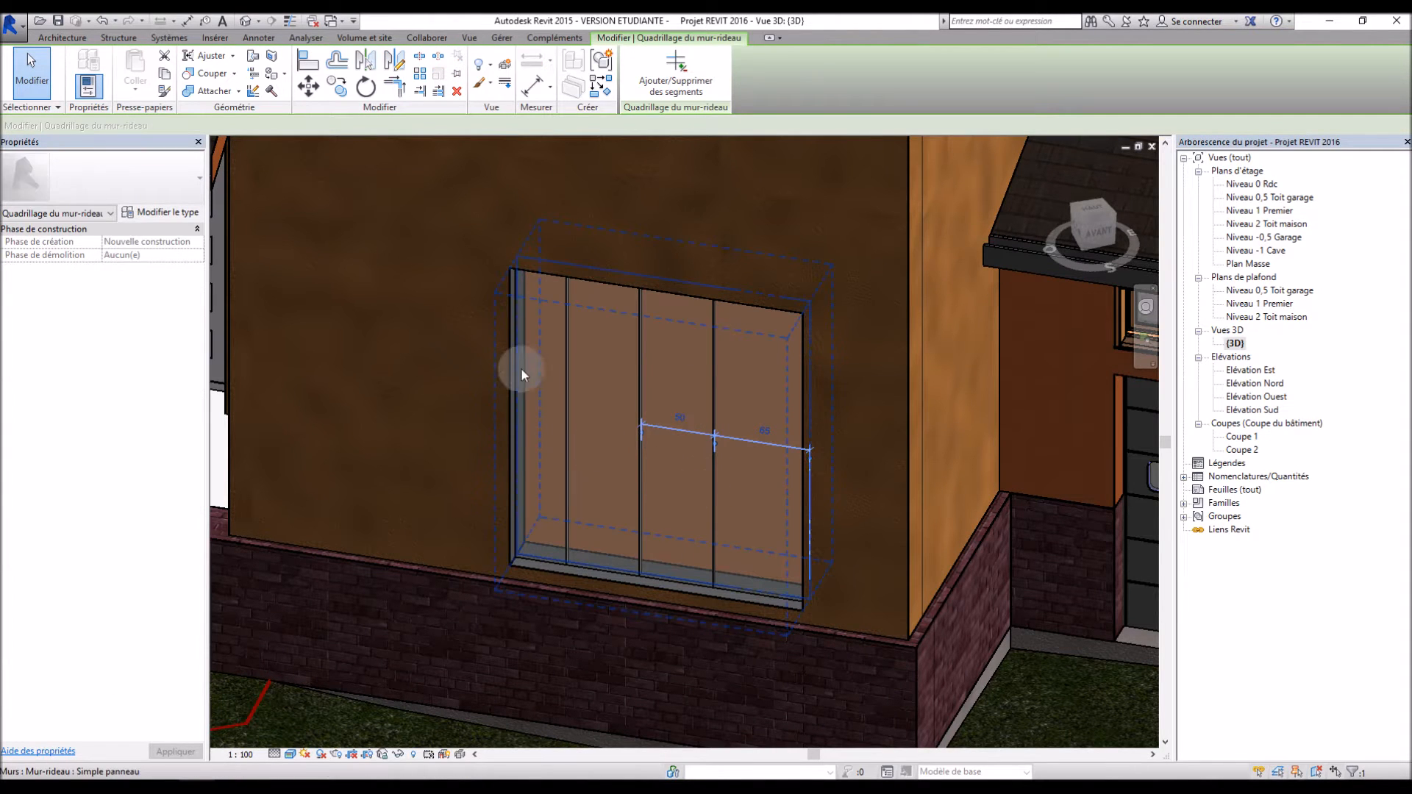
scroll(555, 497, "up", 2)
left_click(865, 397)
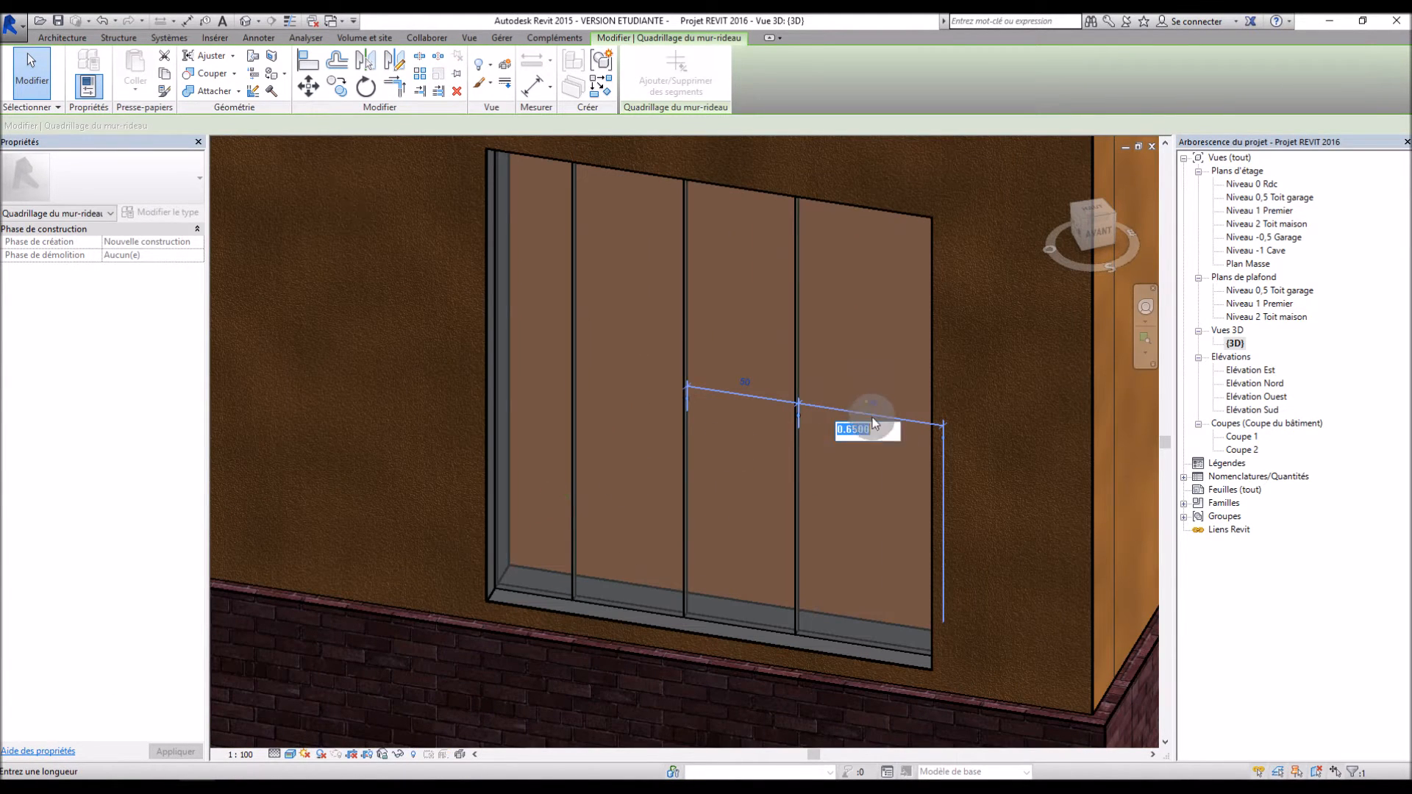
type("50")
key("Return")
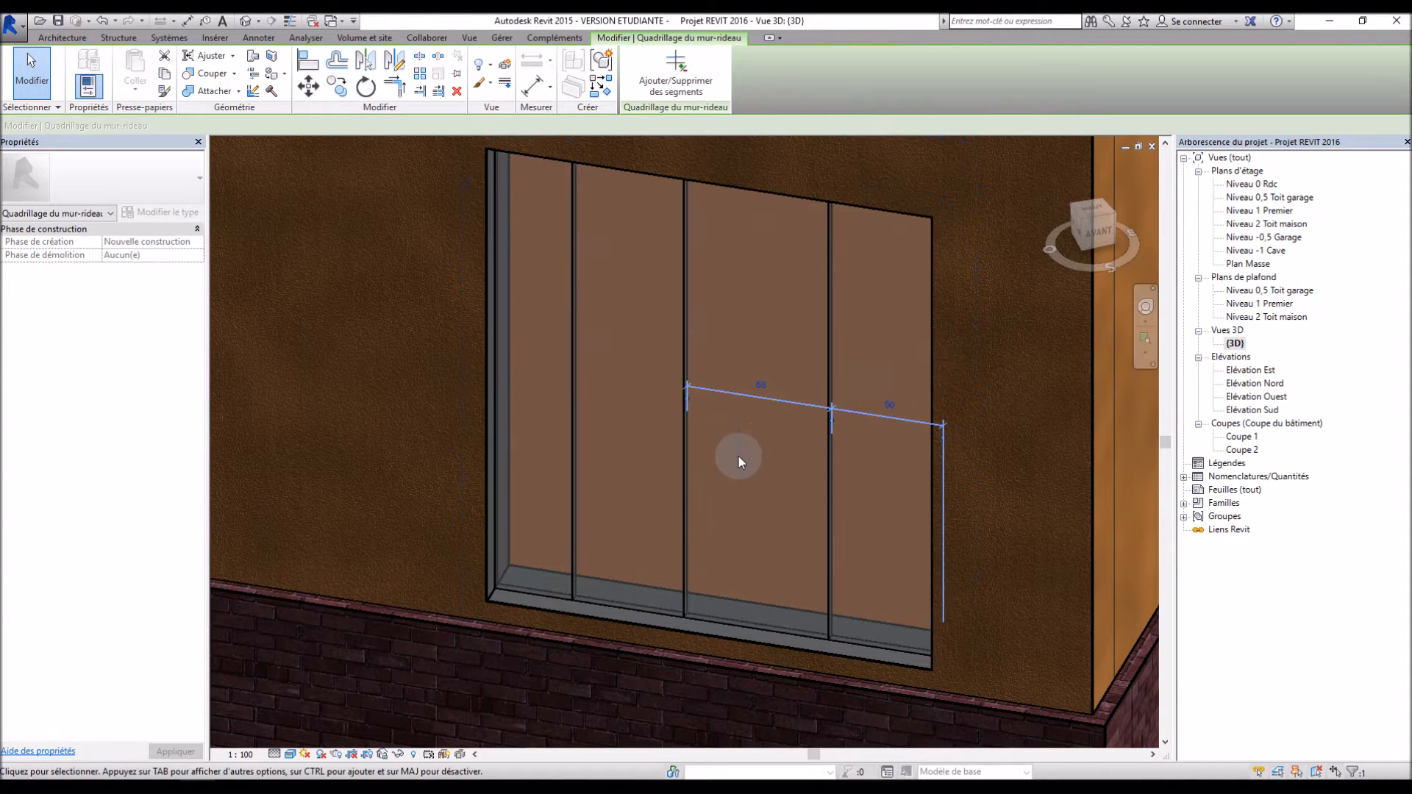
- Try to set the same grid line's spacing to the middle vertical grid line to 0.5 m, and undo it
left_click(761, 387)
type("50")
key("Return")
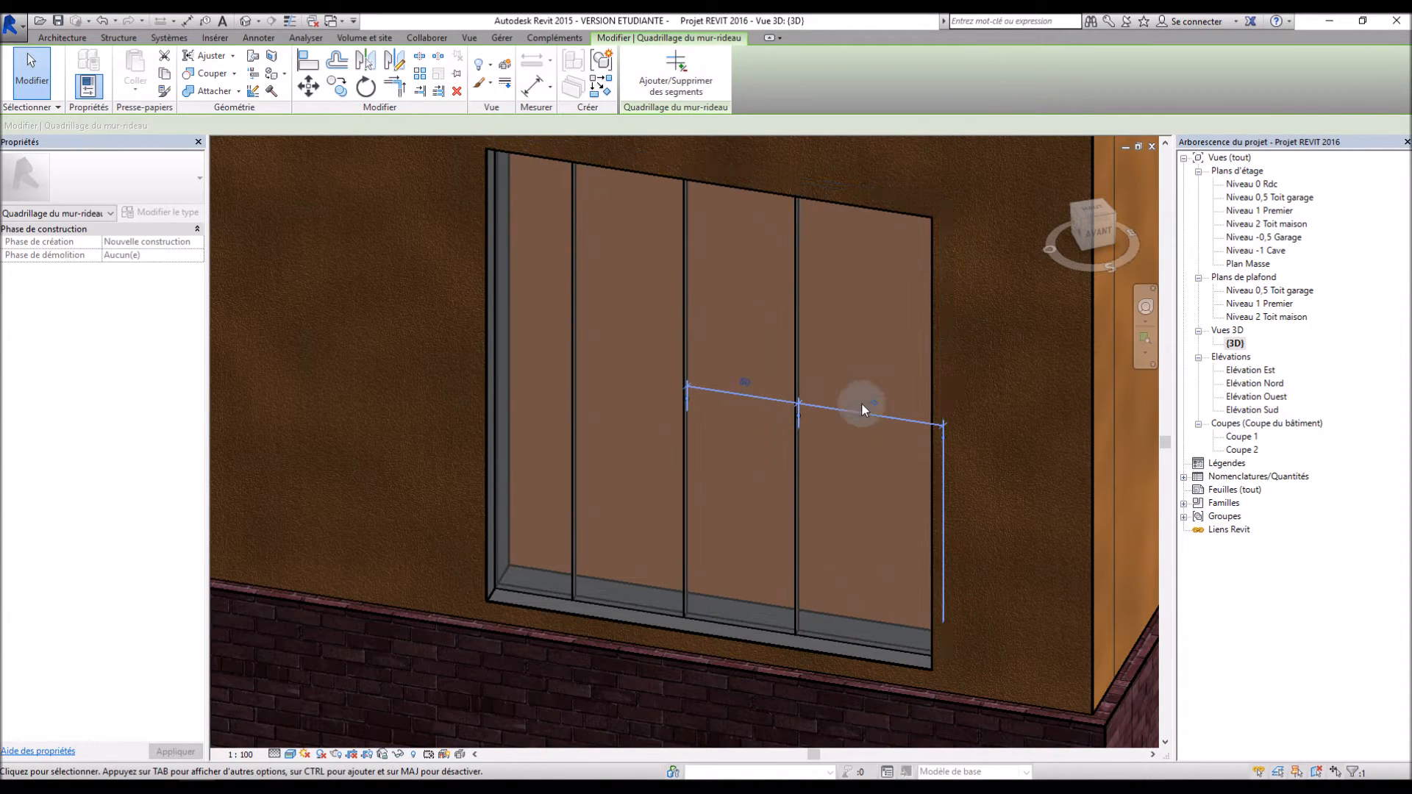
key("ctrl+z")
- Move the middle vertical grid line to 0.5 m from the grid line nearest the house corner
left_click(683, 443)
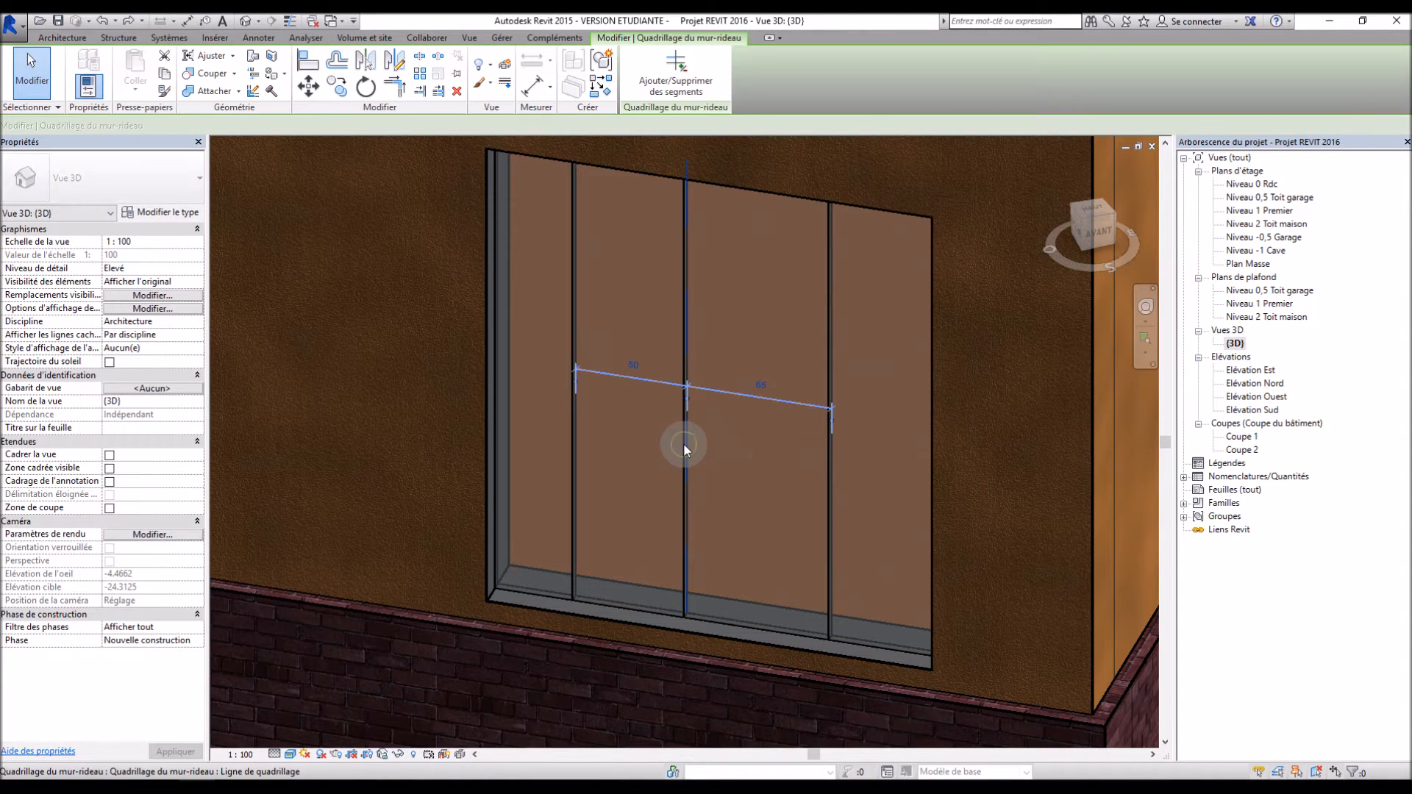
left_click(763, 391)
type("50")
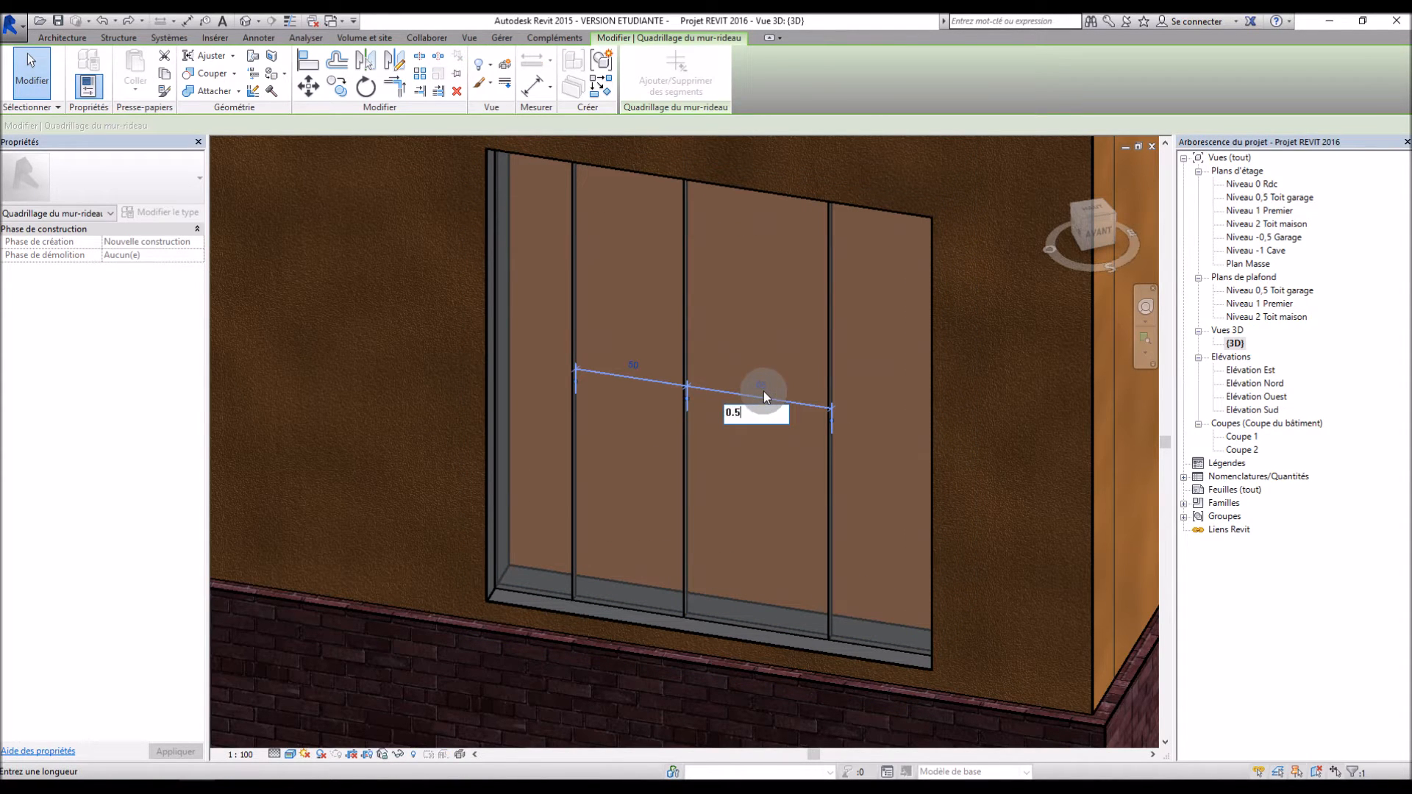
key("Return")
key("Escape")
- Move the vertical grid line farthest from the house corner to 0.5 m from the middle grid line
left_click(574, 429)
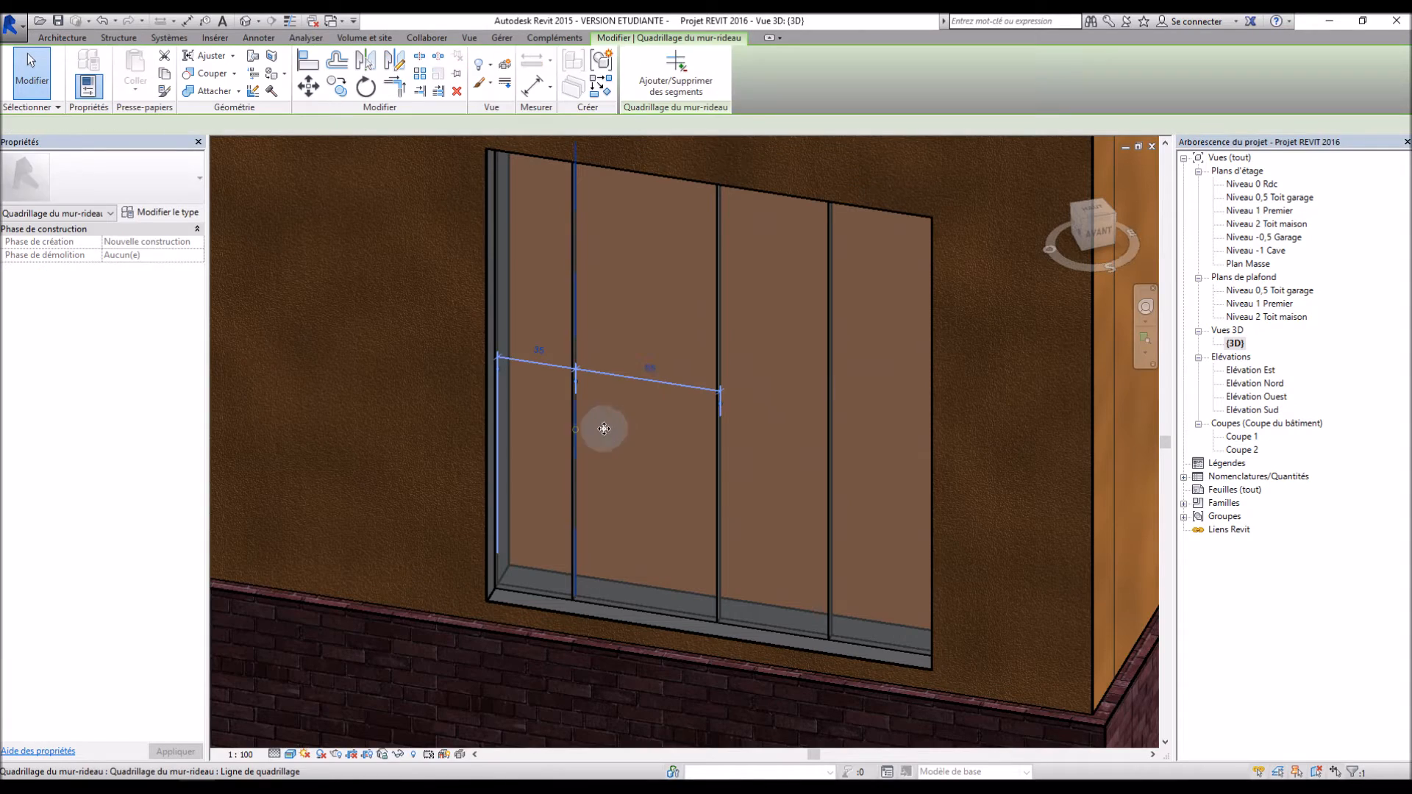
left_click(650, 371)
type("50")
key("Return")
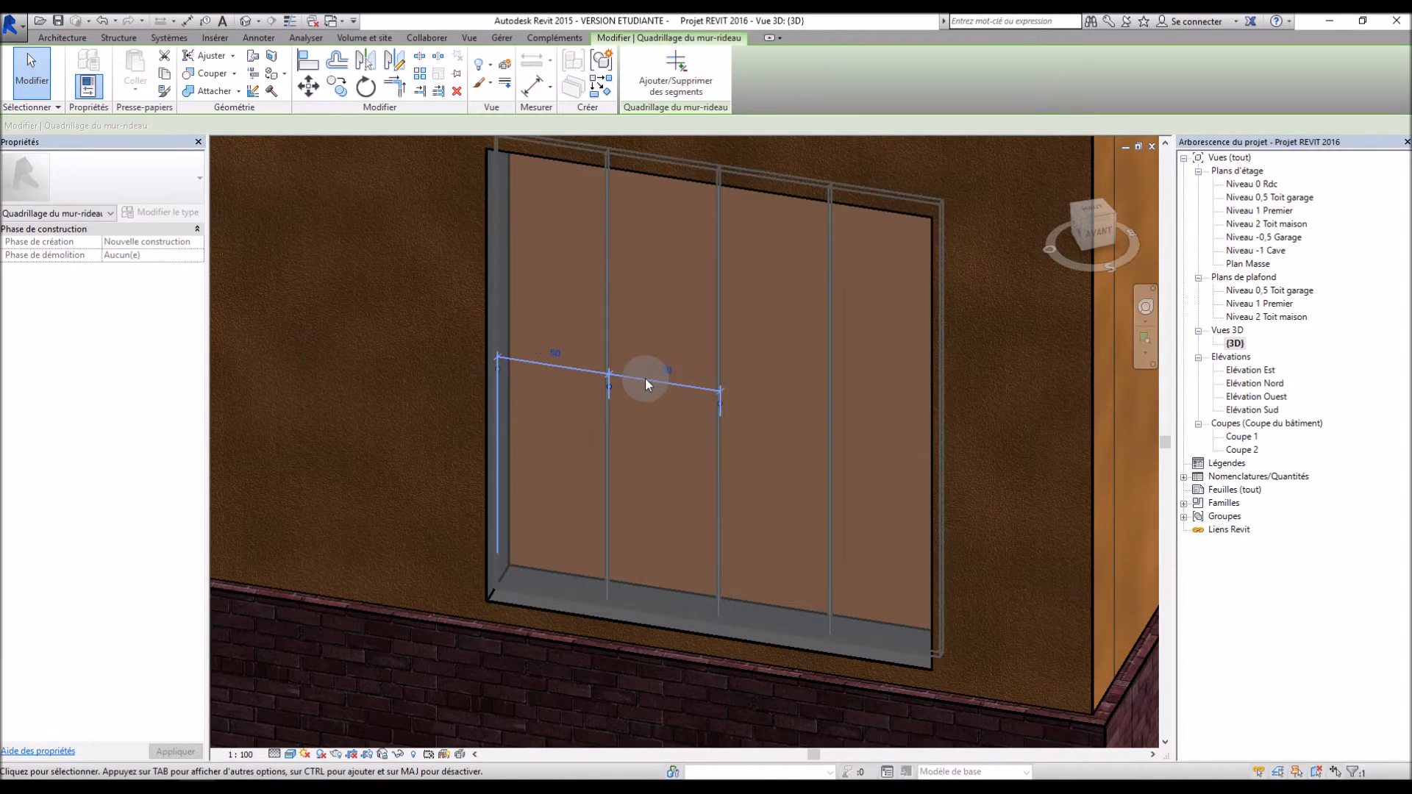
scroll(471, 542, "down", 1)
middle_click_drag(466, 572, 501, 513, "shift")
key("Escape")
- Add a one-segment horizontal grid line across the panel farthest from the house corner, about 0.6 m above the curtain wall's base
left_click(453, 83)
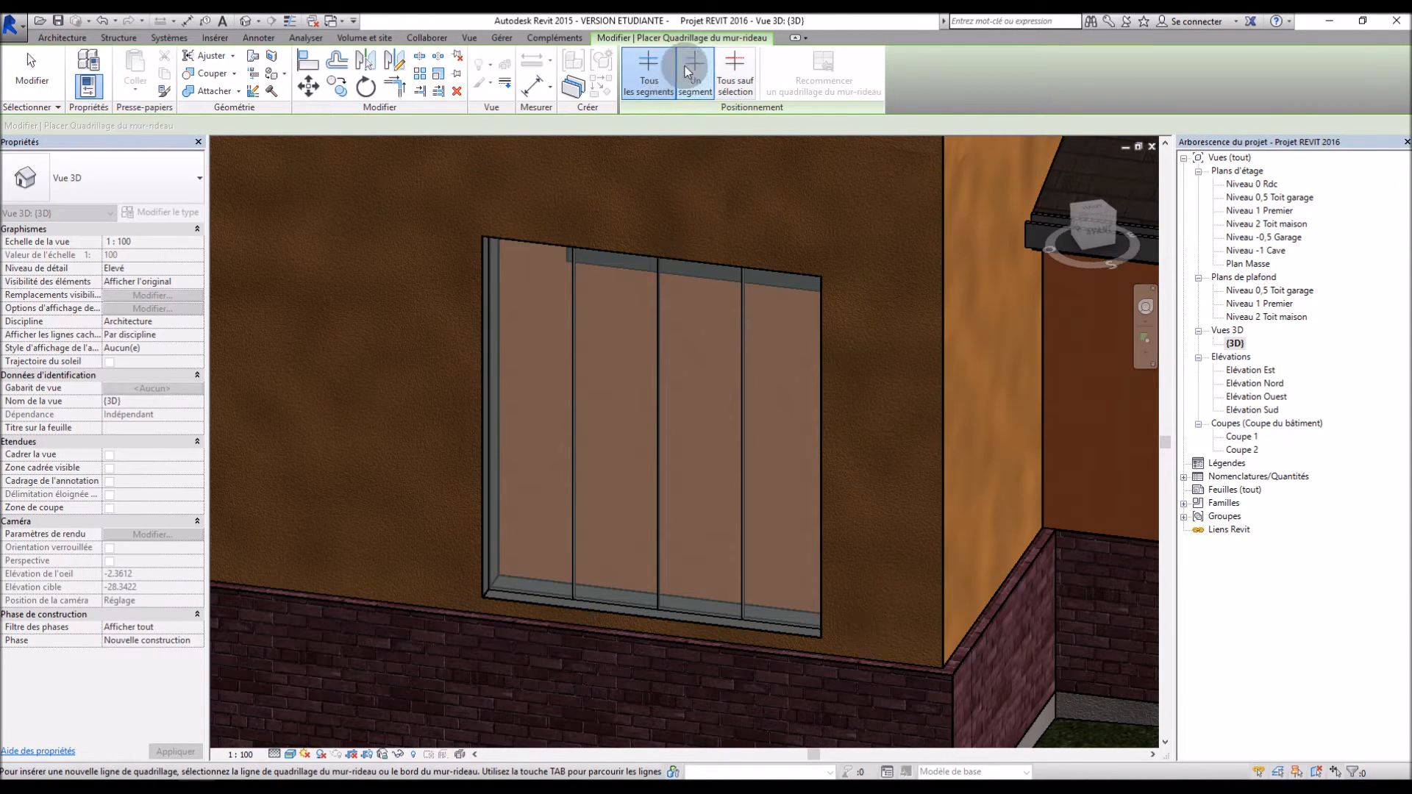
left_click(692, 70)
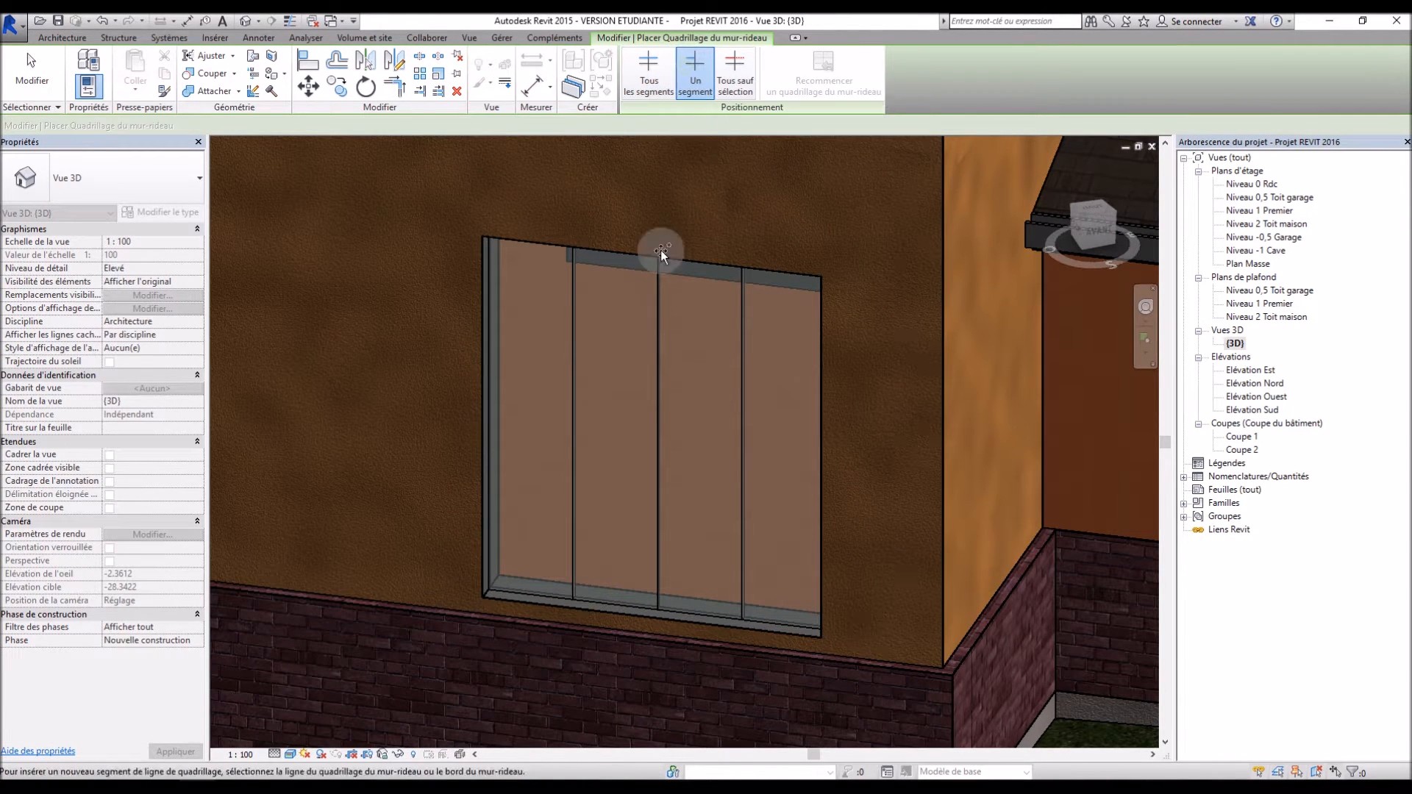
scroll(531, 491, "up", 2)
left_click(532, 491)
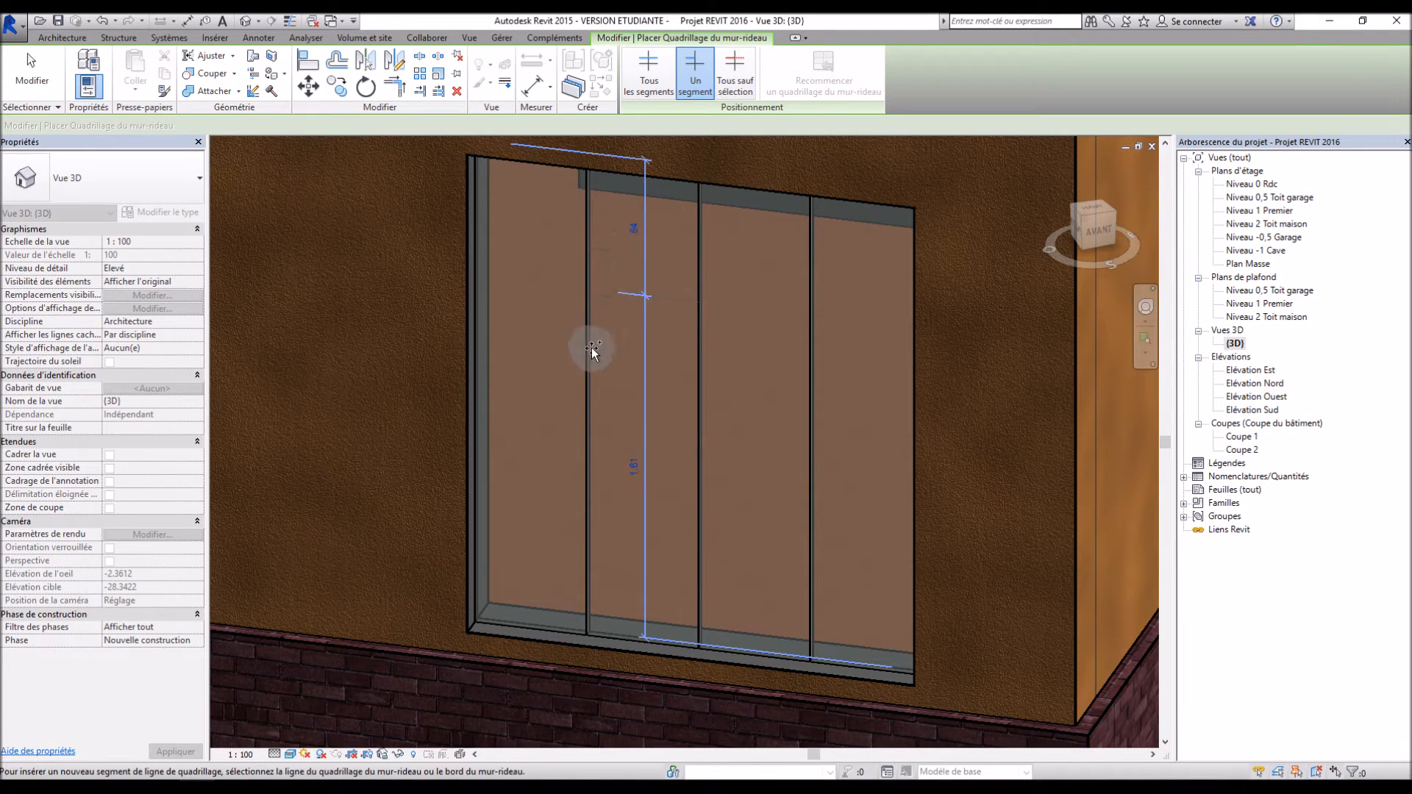
left_click(583, 503)
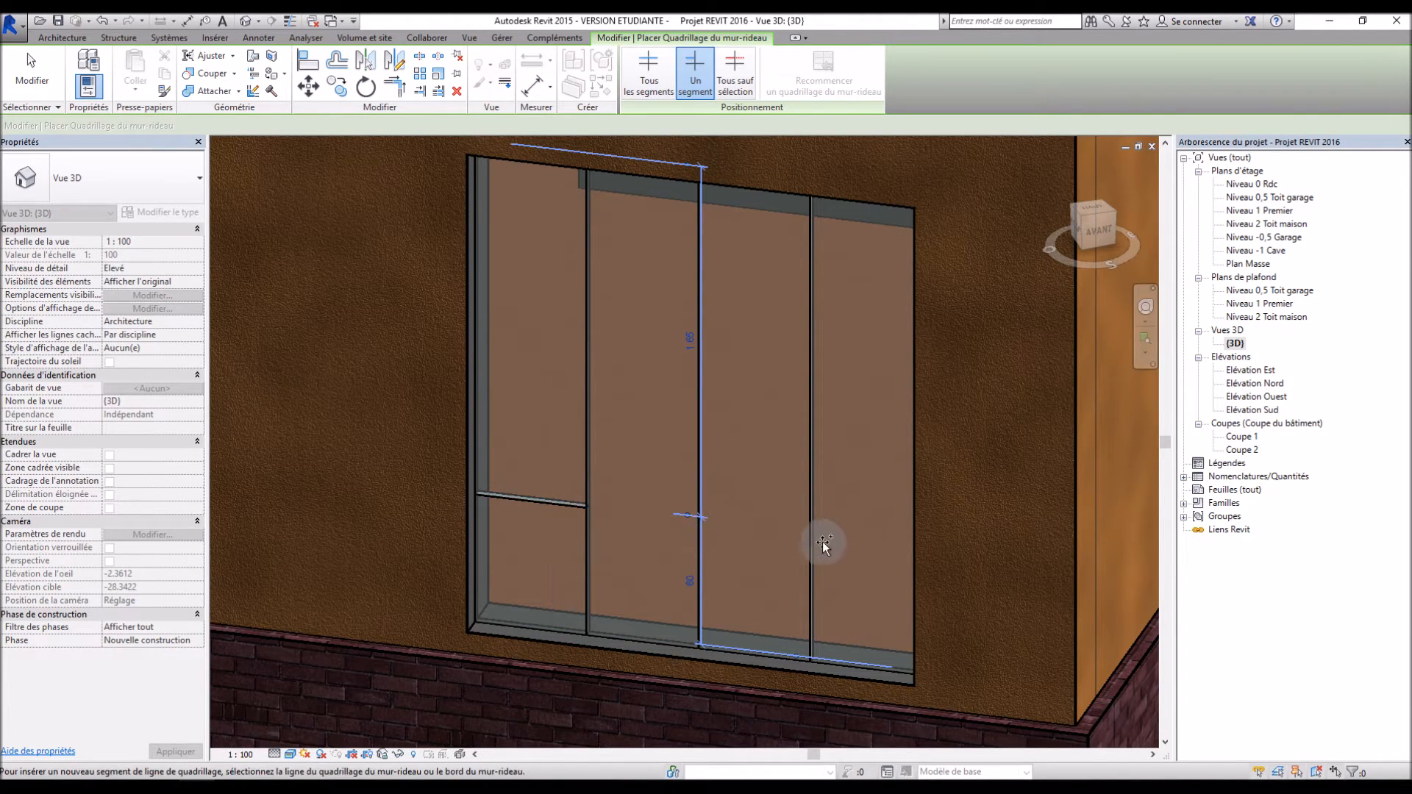
key("Escape")
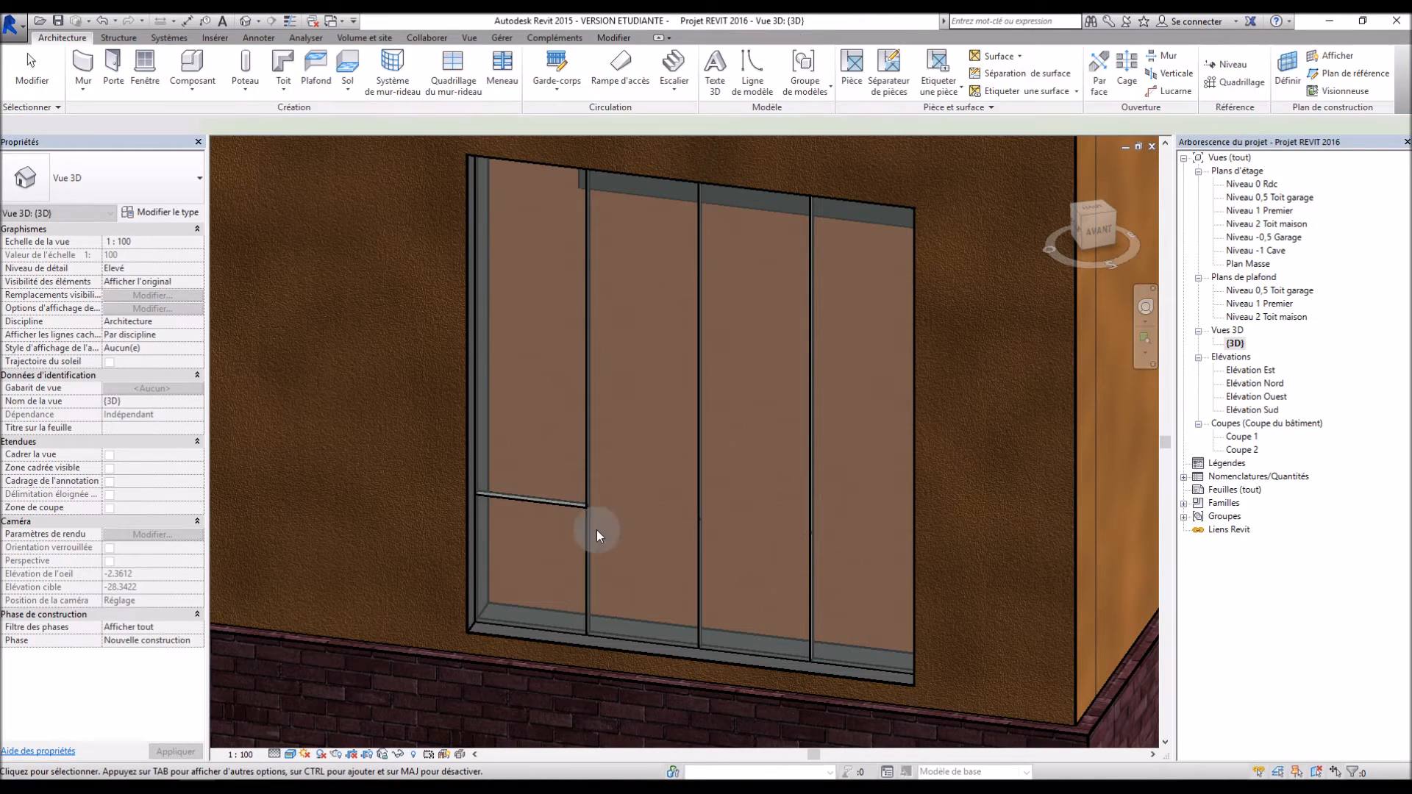
- Add the missing segments of the lower horizontal grid line across the other three panels
left_click(560, 503)
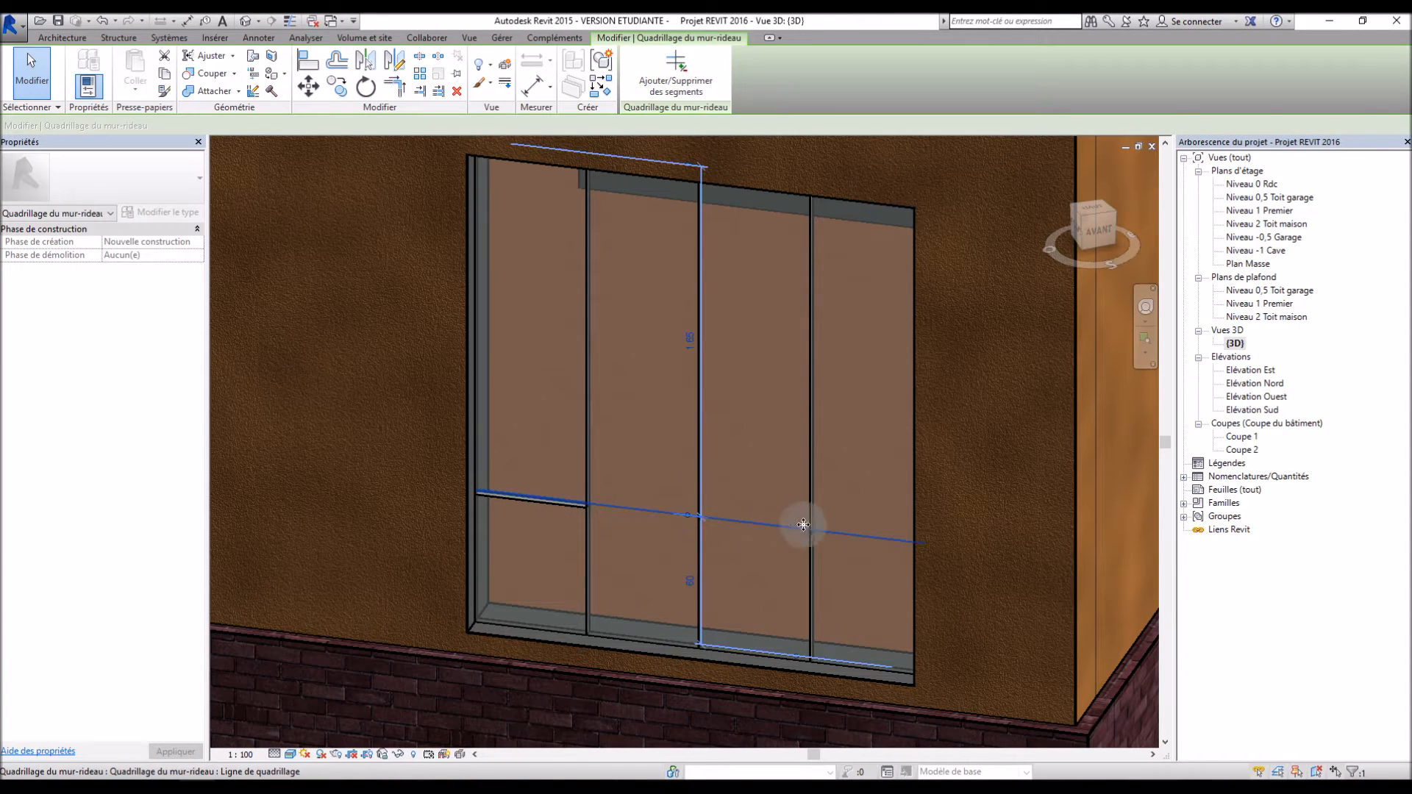
left_click(677, 81)
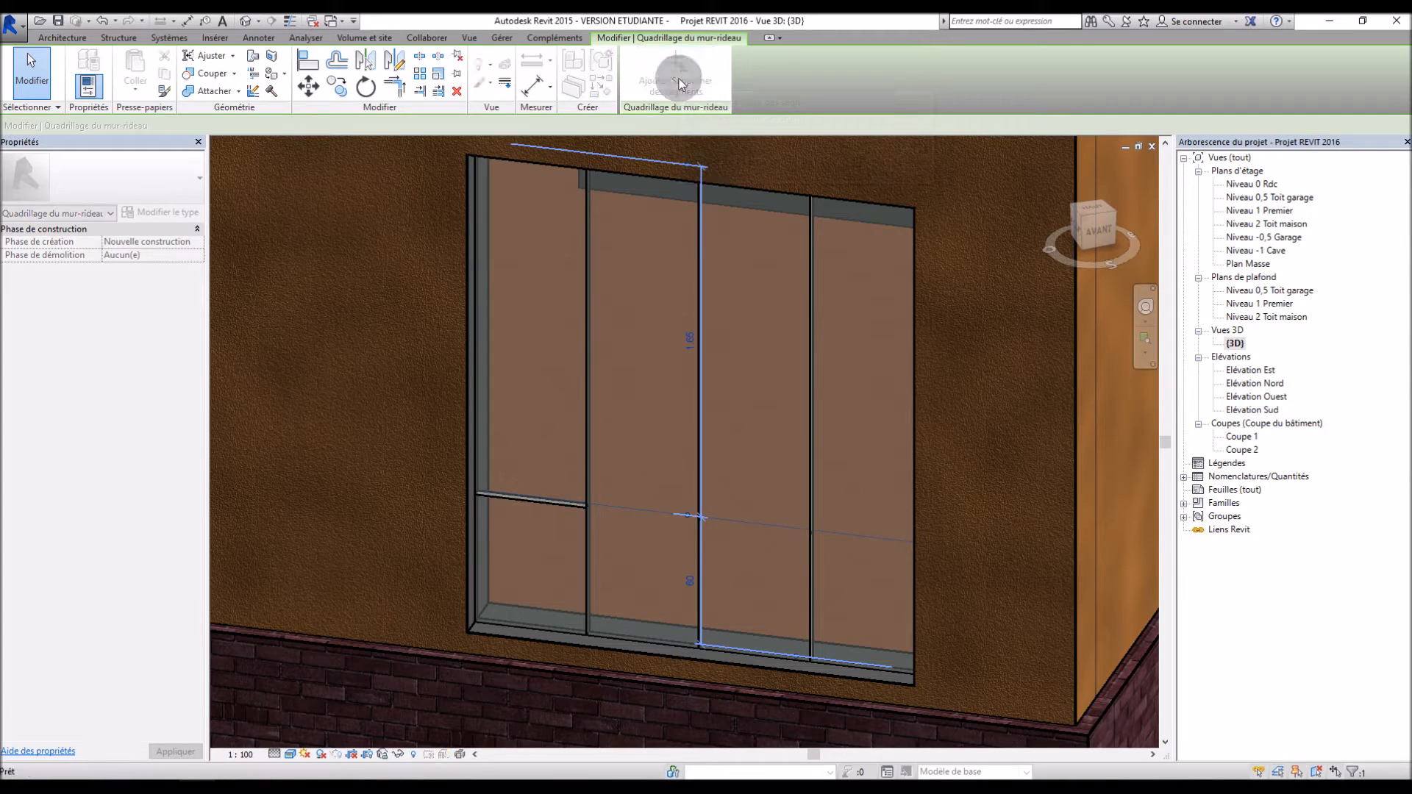
left_click(637, 510)
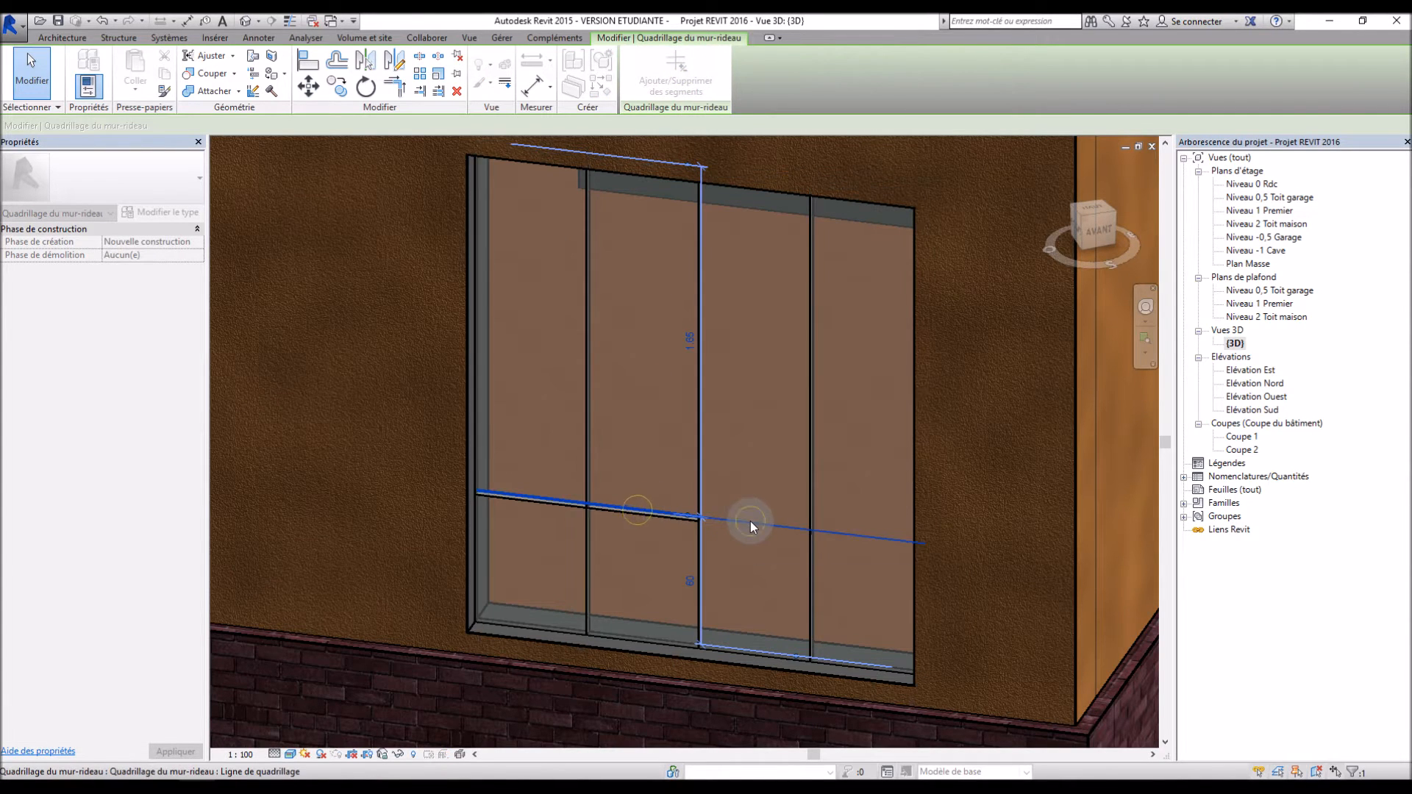
left_click(750, 520)
left_click(844, 532)
key("Escape")
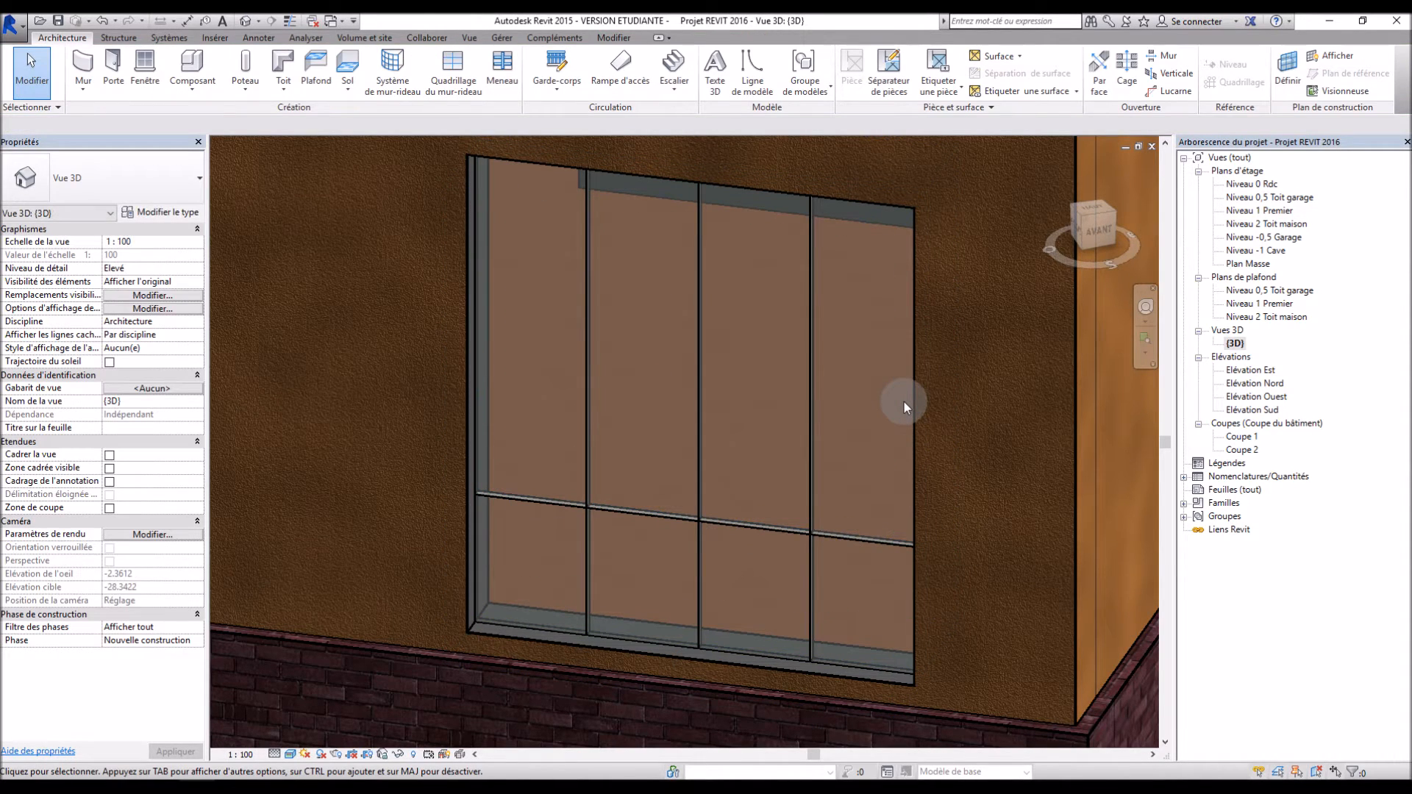
- Remove the lower horizontal grid line's segments from the two middle panels
left_click(755, 525)
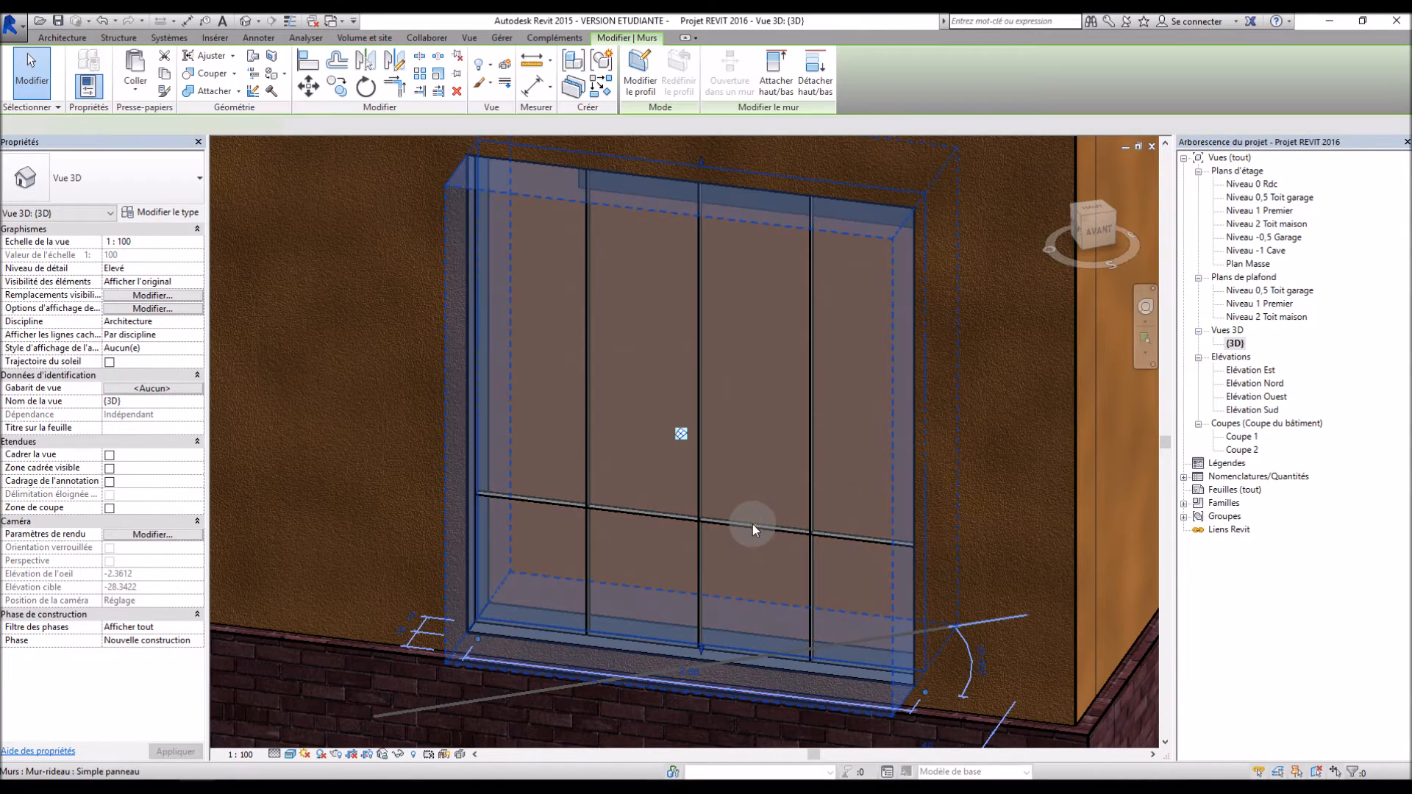
left_click(750, 529)
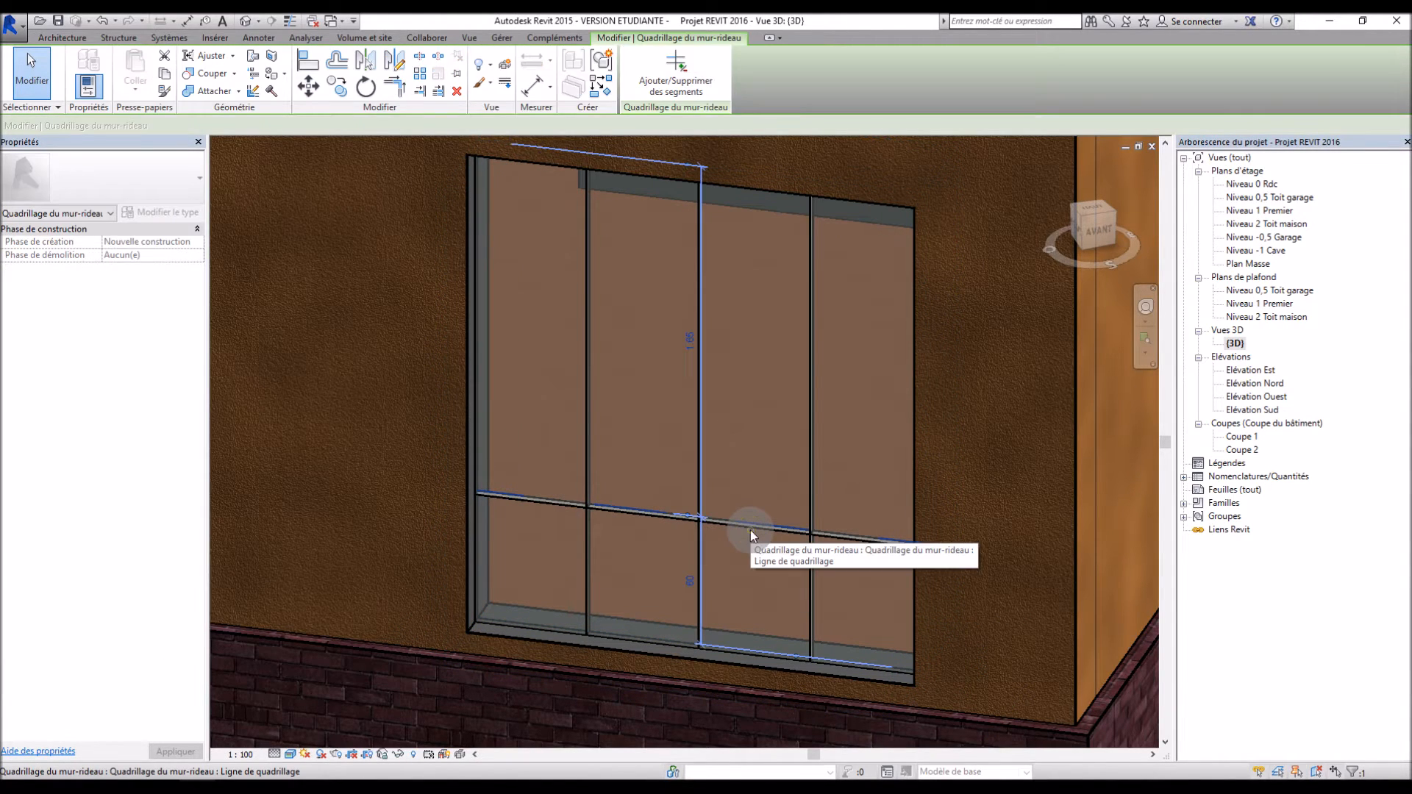
left_click(670, 90)
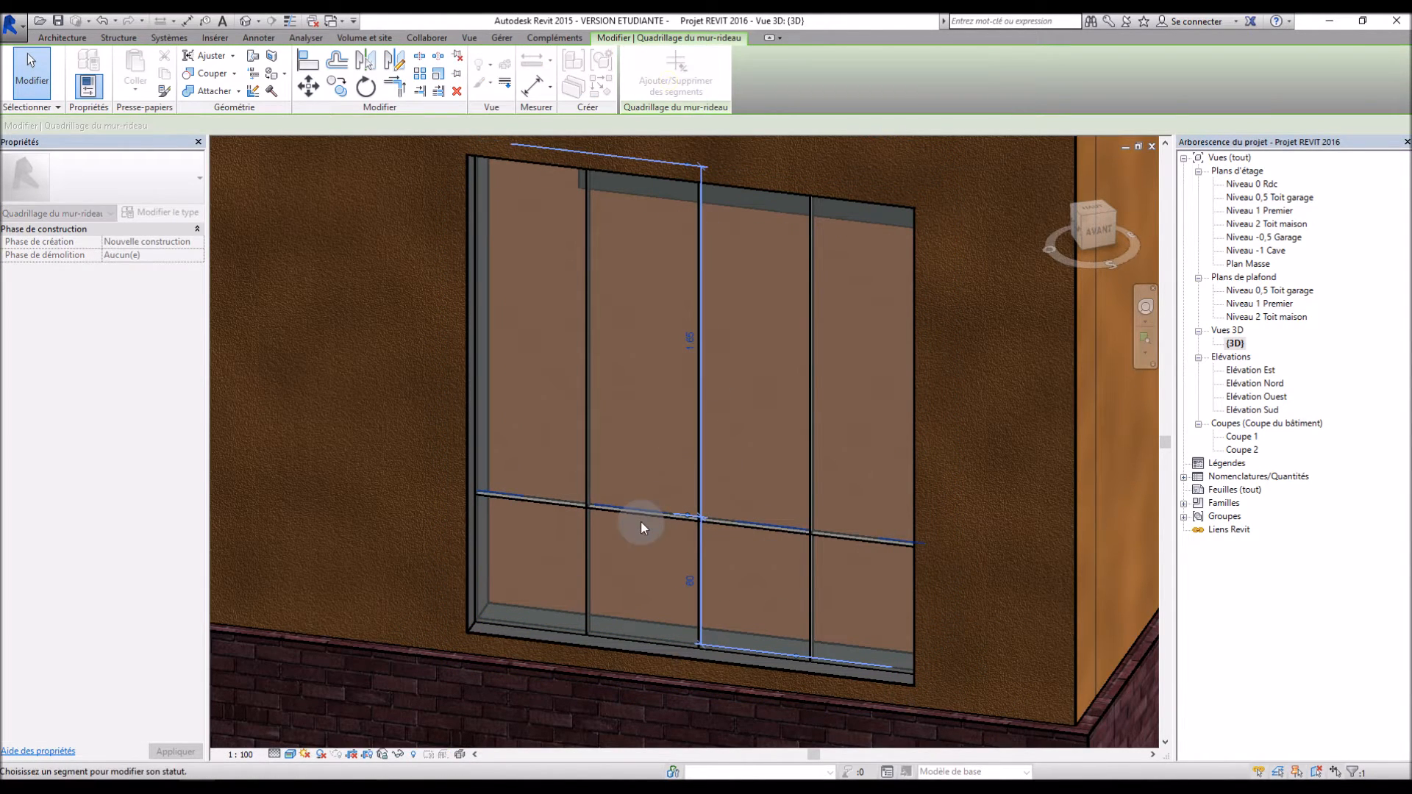
left_click(641, 522)
left_click(764, 526)
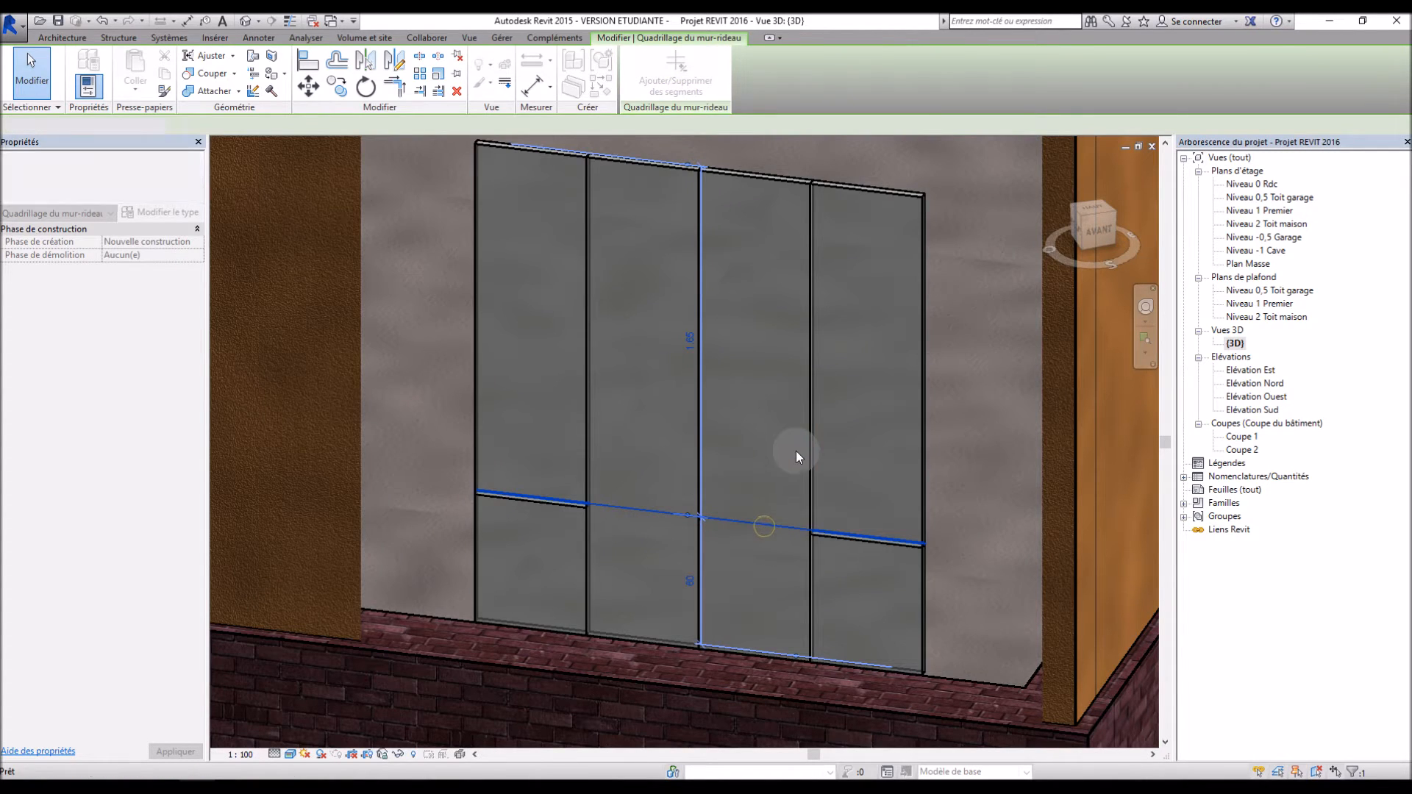
key("Escape")
key("Escape")
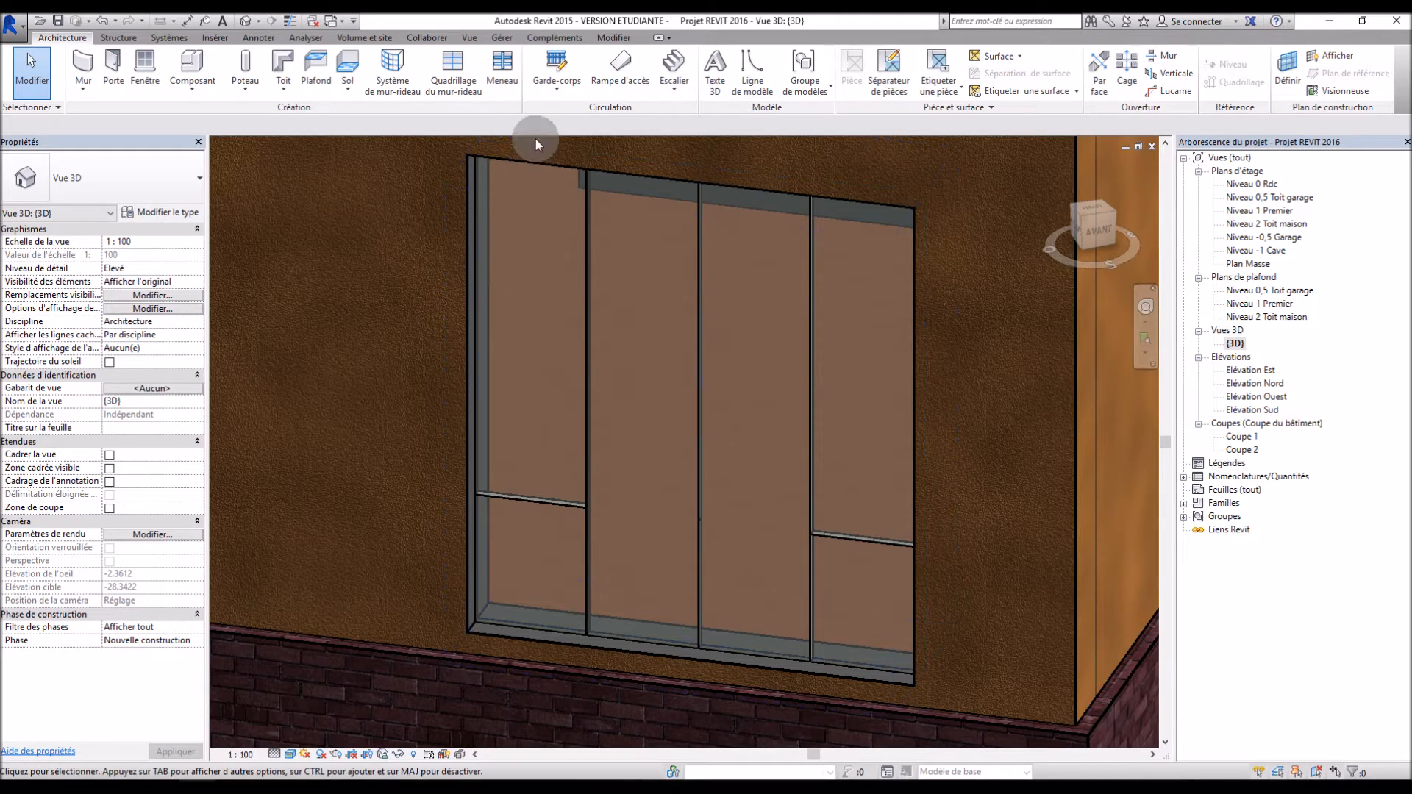
- Add a horizontal grid line across all segments, about 0.64 m below the curtain wall's top edge
left_click(453, 73)
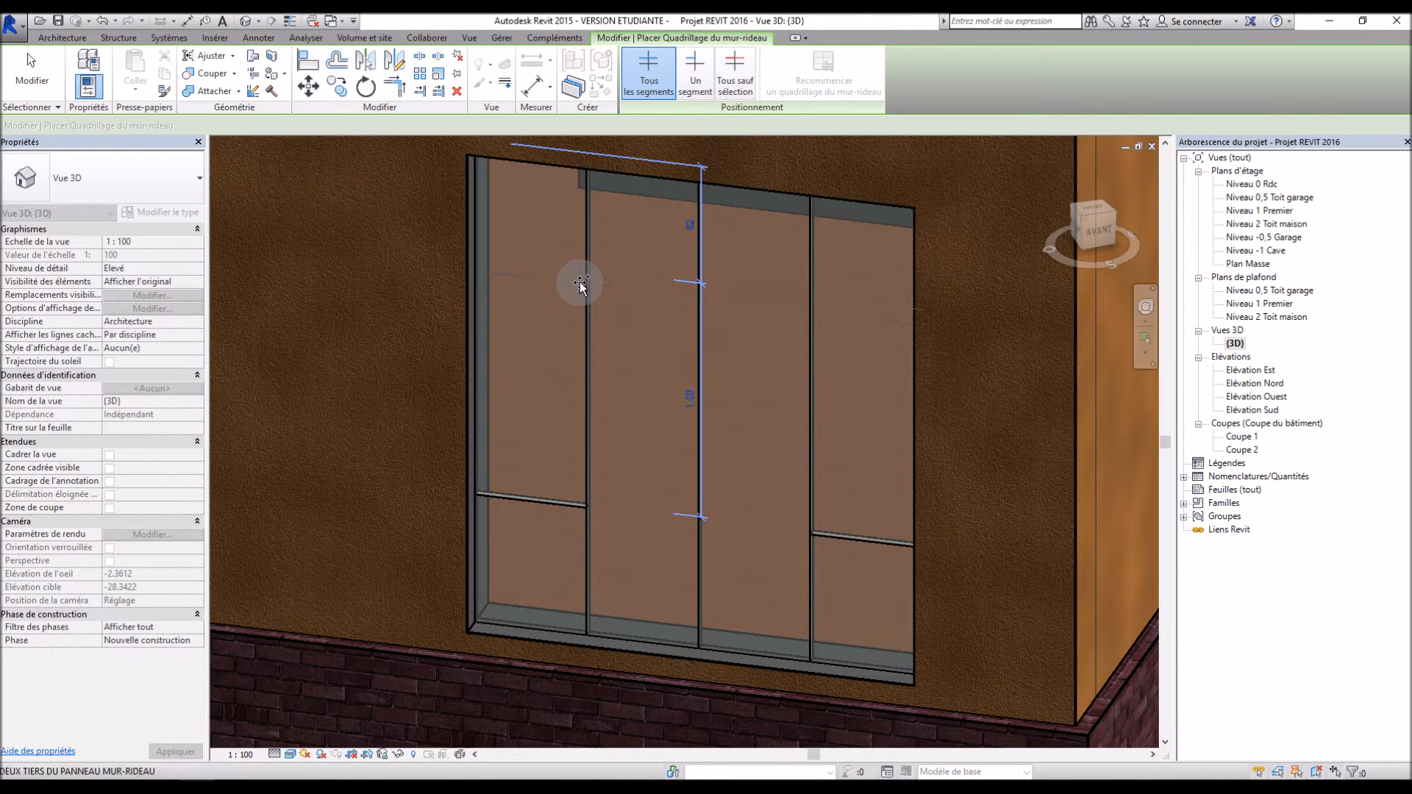
scroll(581, 283, "up", 4)
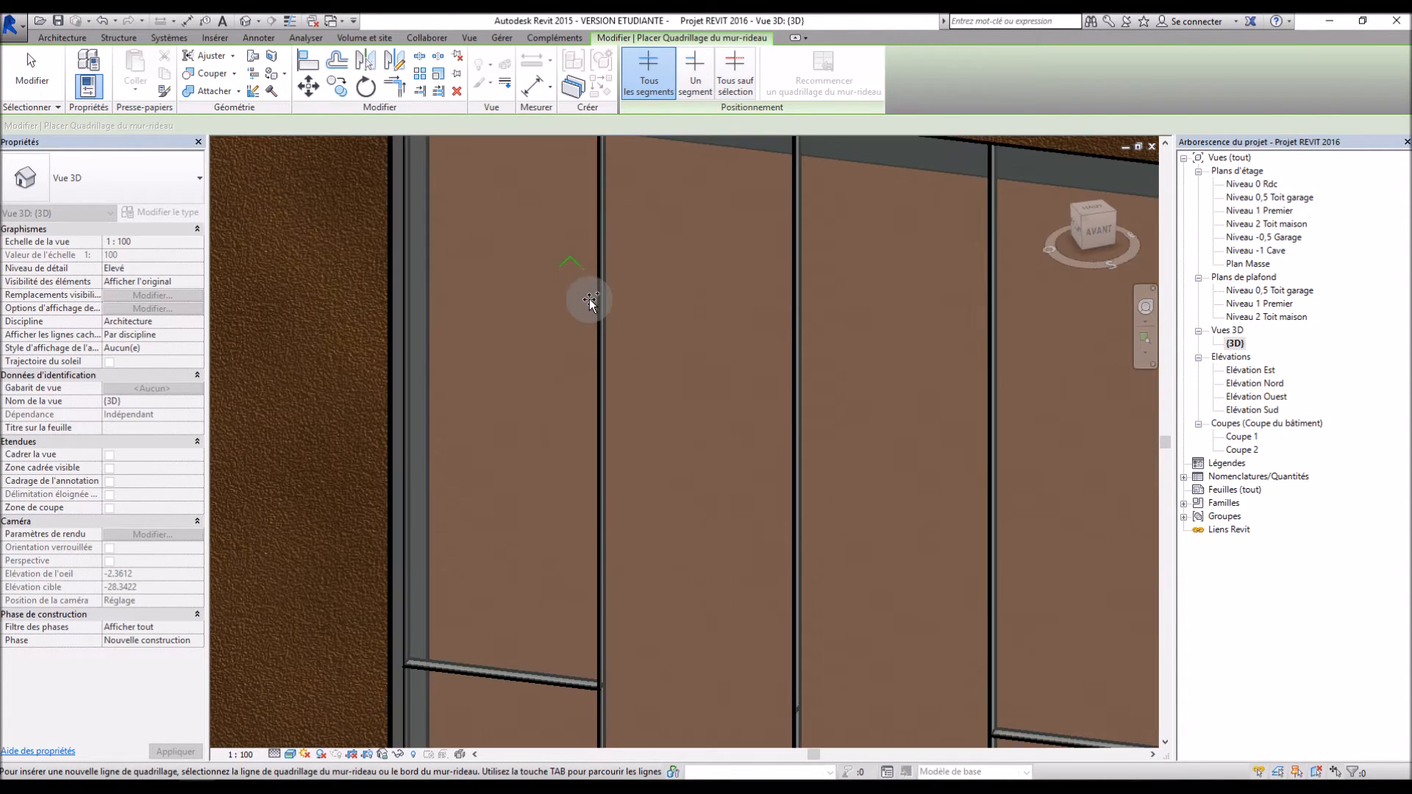
left_click(596, 309)
scroll(630, 451, "down", 3)
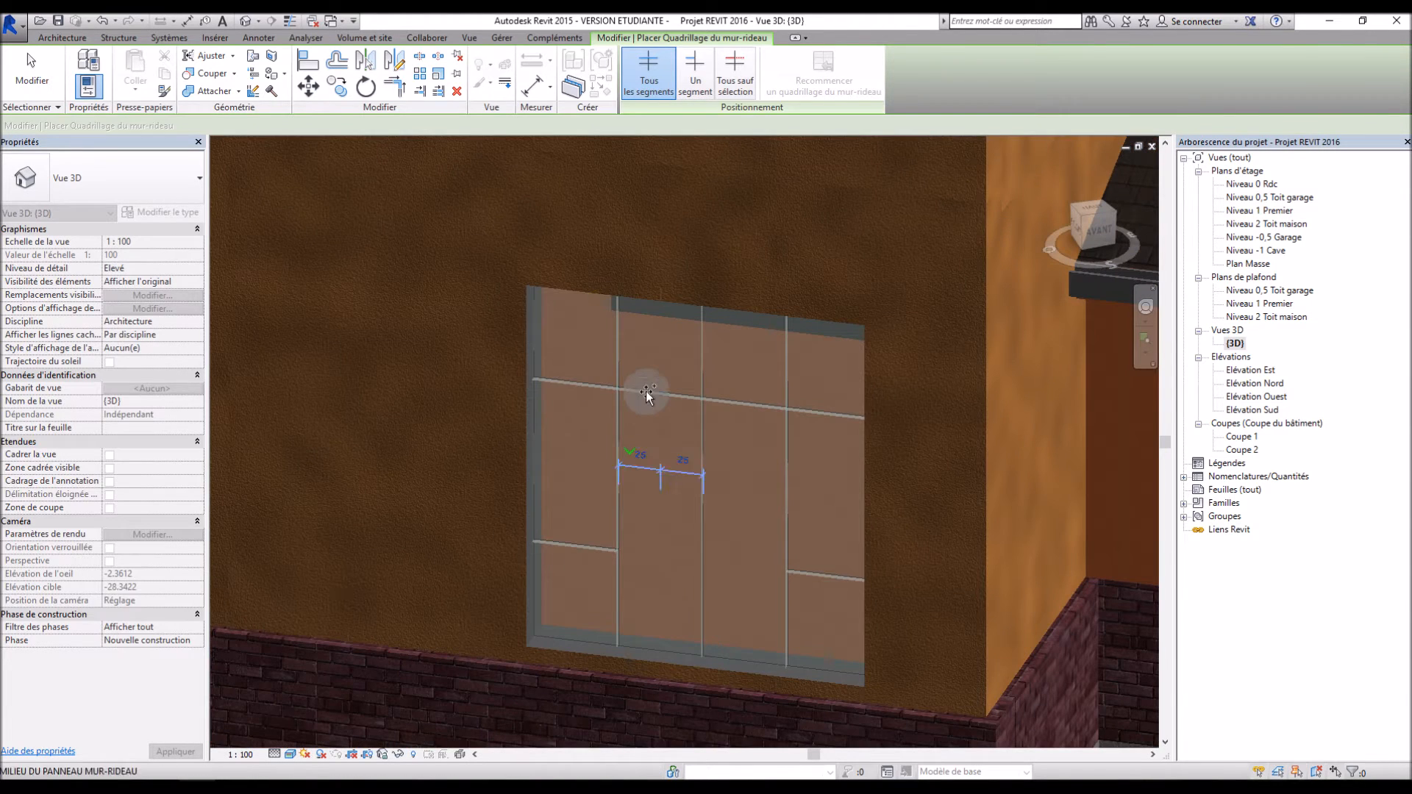
key("Escape")
- Set the distance between the upper horizontal grid line and the curtain wall's top edge to 0.6 m
left_click(647, 395)
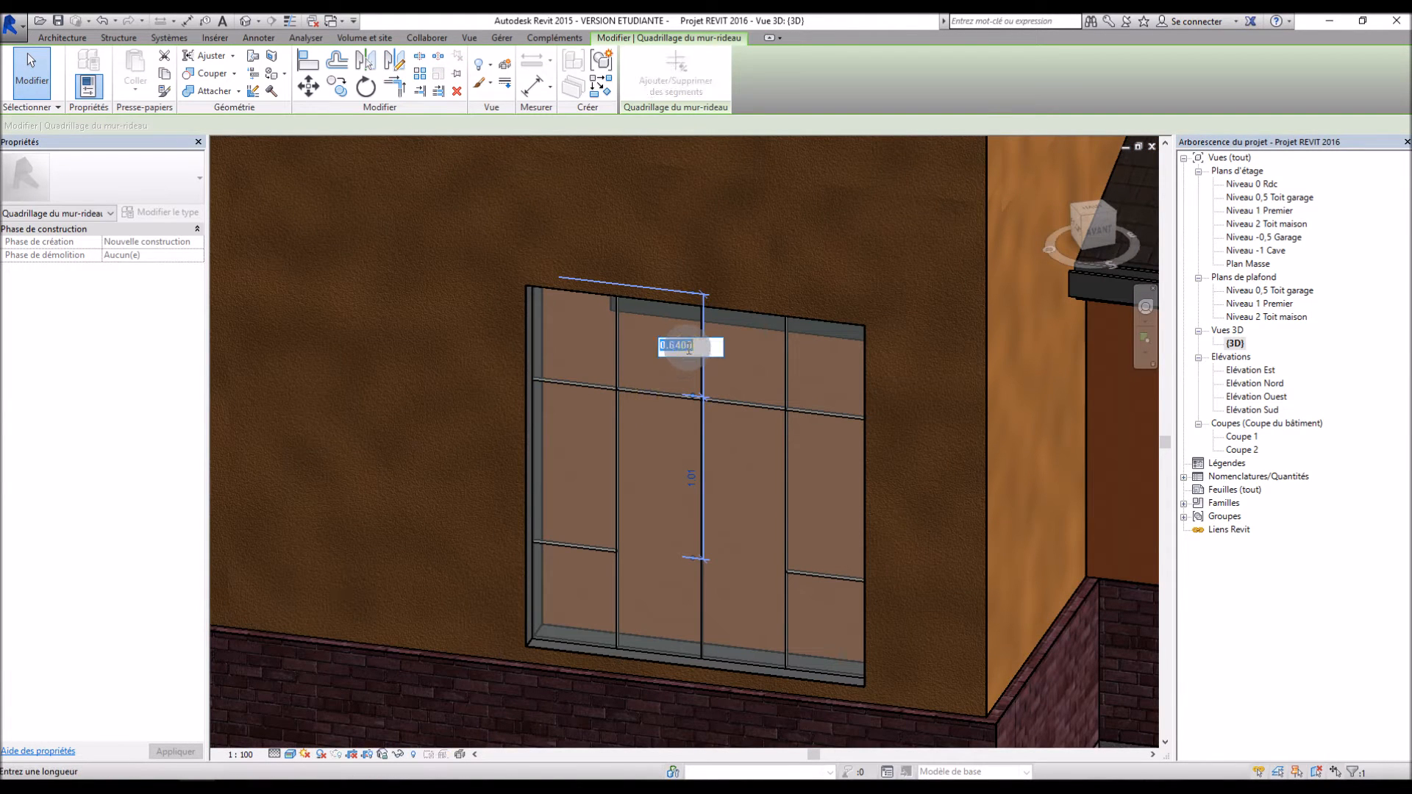
left_click(688, 348)
type("0.6")
key("Return")
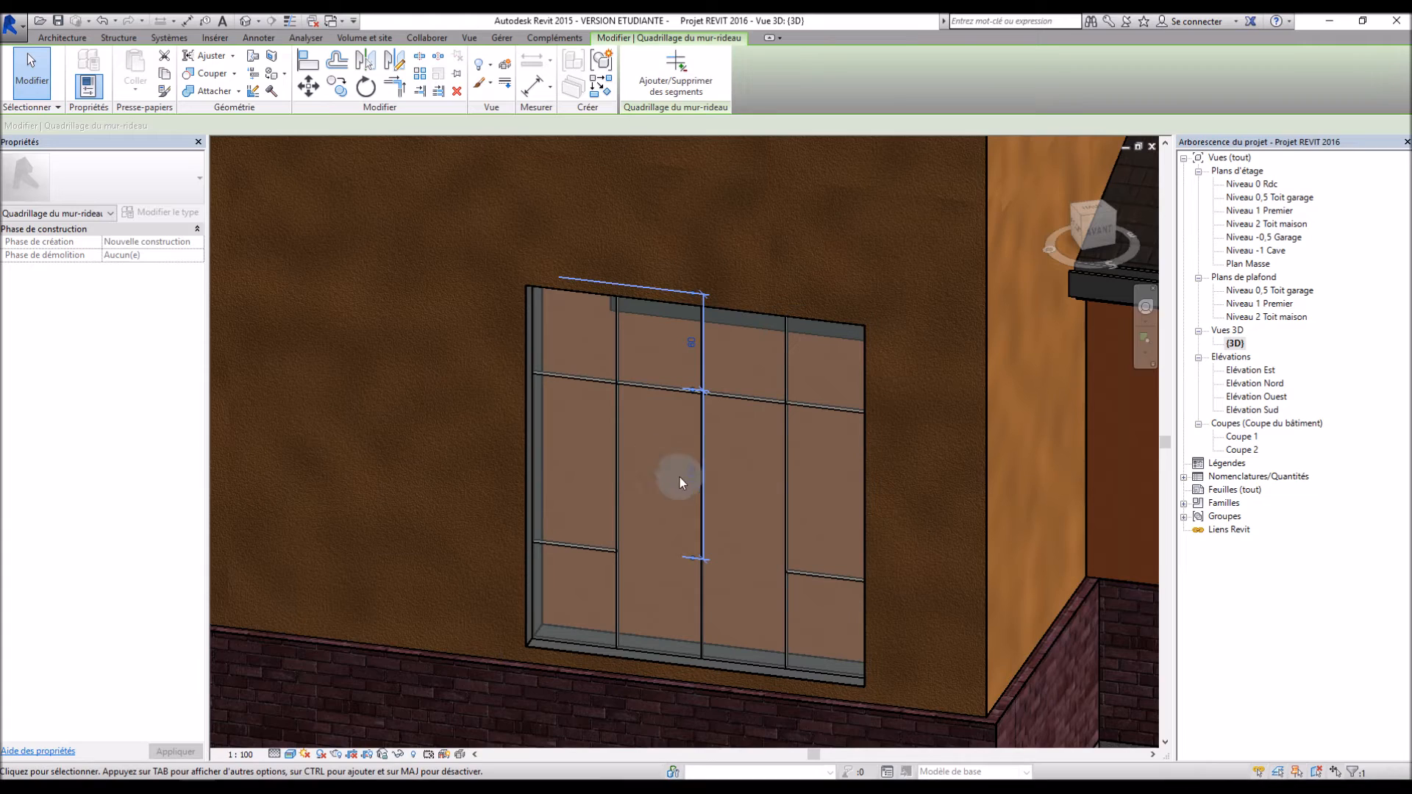
middle_click_drag(650, 510, 599, 475, "shift")
left_click(592, 563)
key("Escape")
key("Escape")
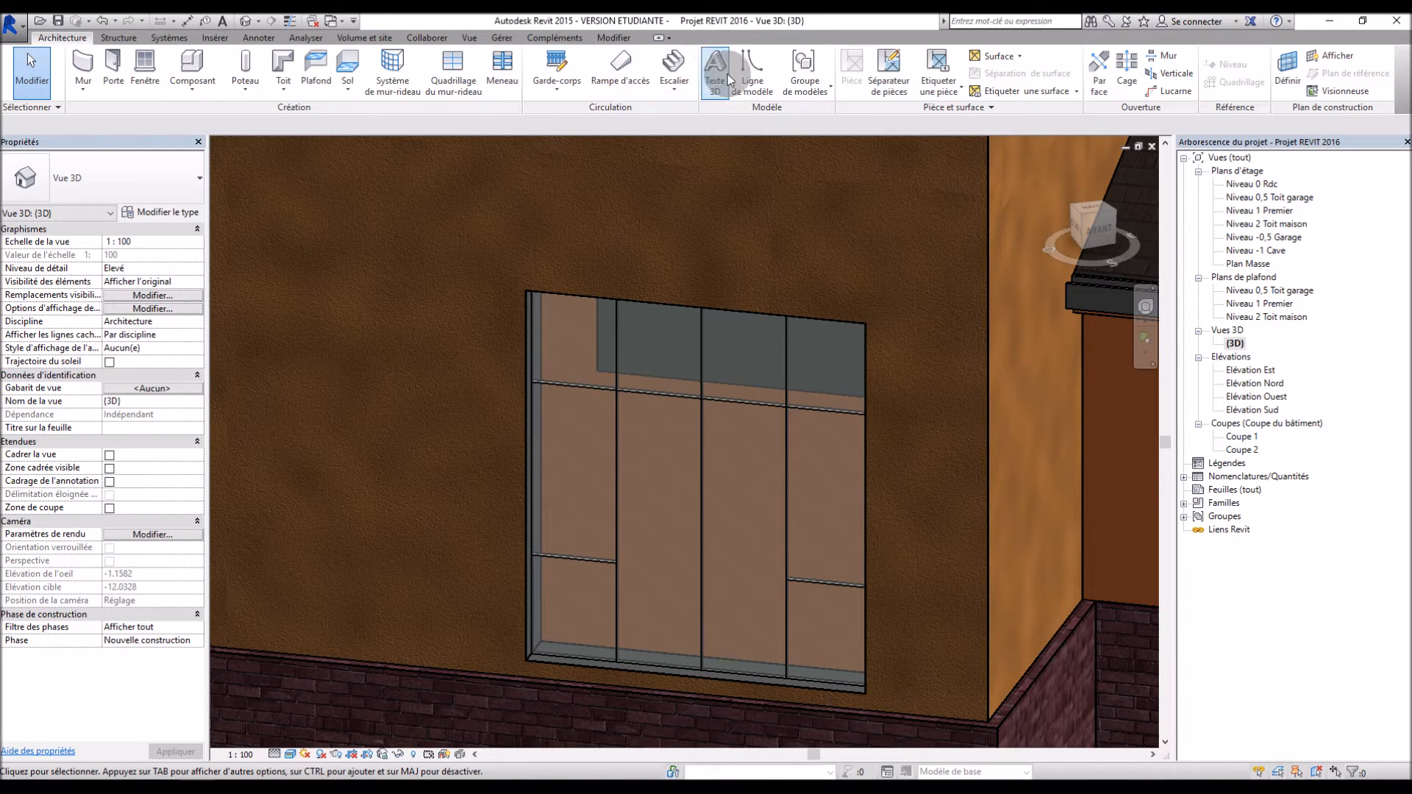
- Add another horizontal grid line across all segments, midway between the upper grid line and the lower one
left_click(453, 73)
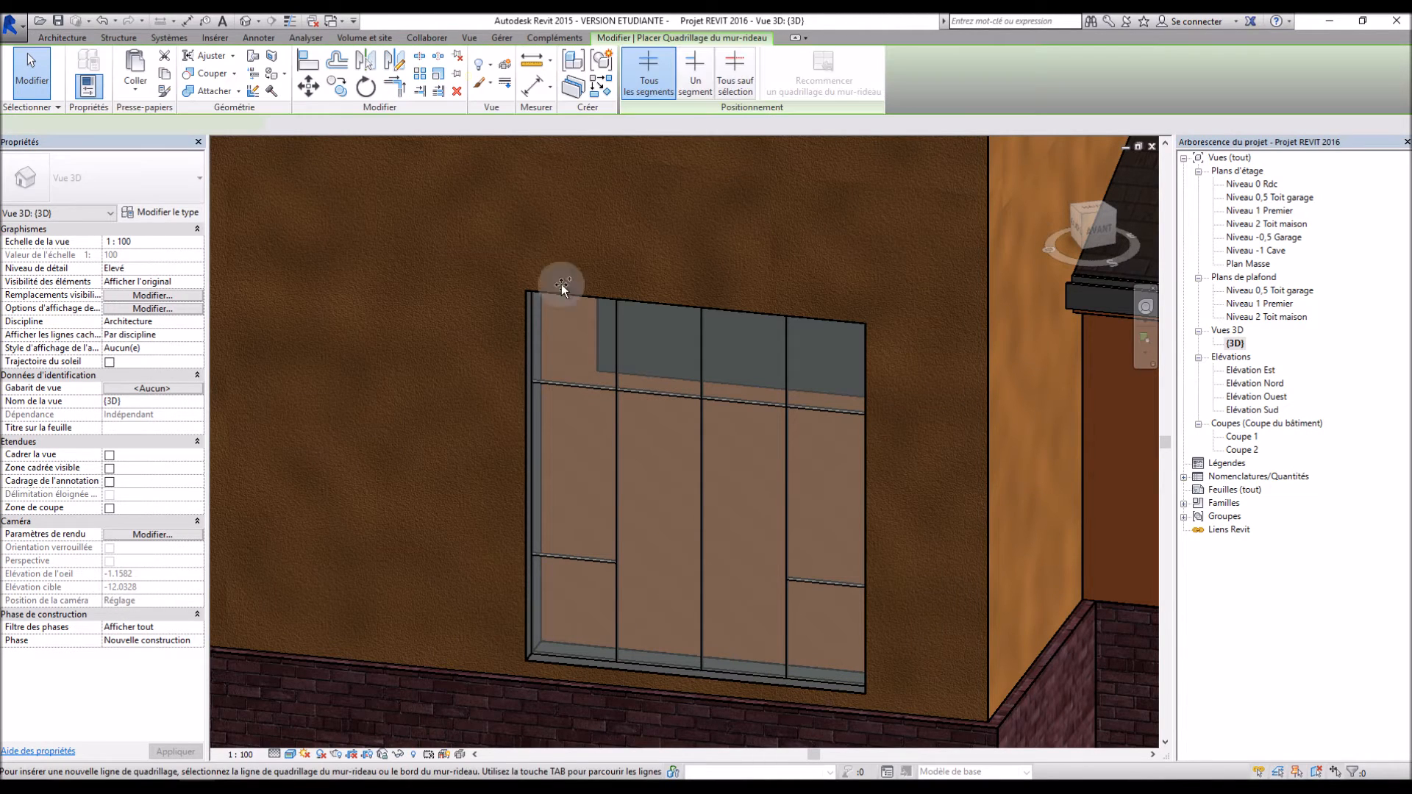
left_click(613, 473)
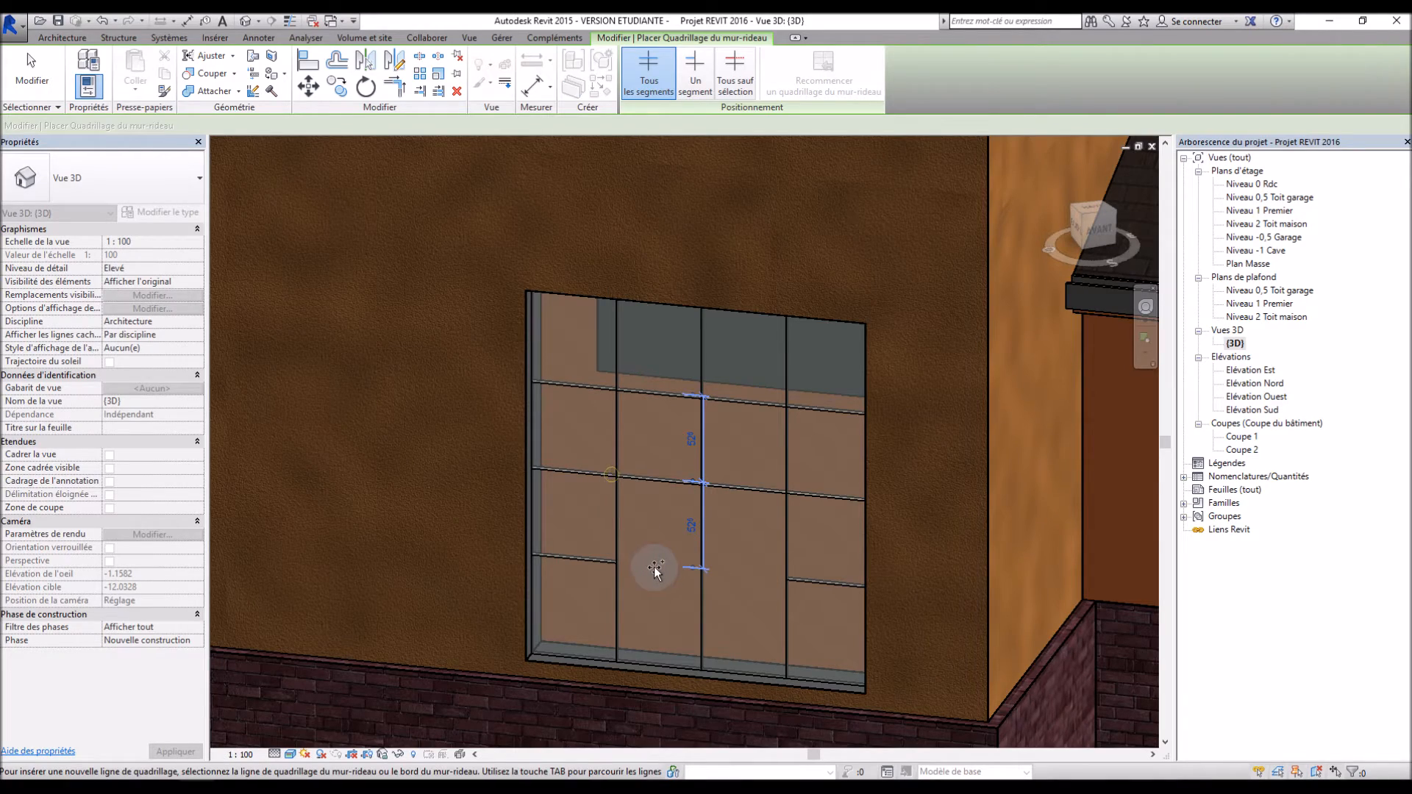
key("Escape")
key("Escape")
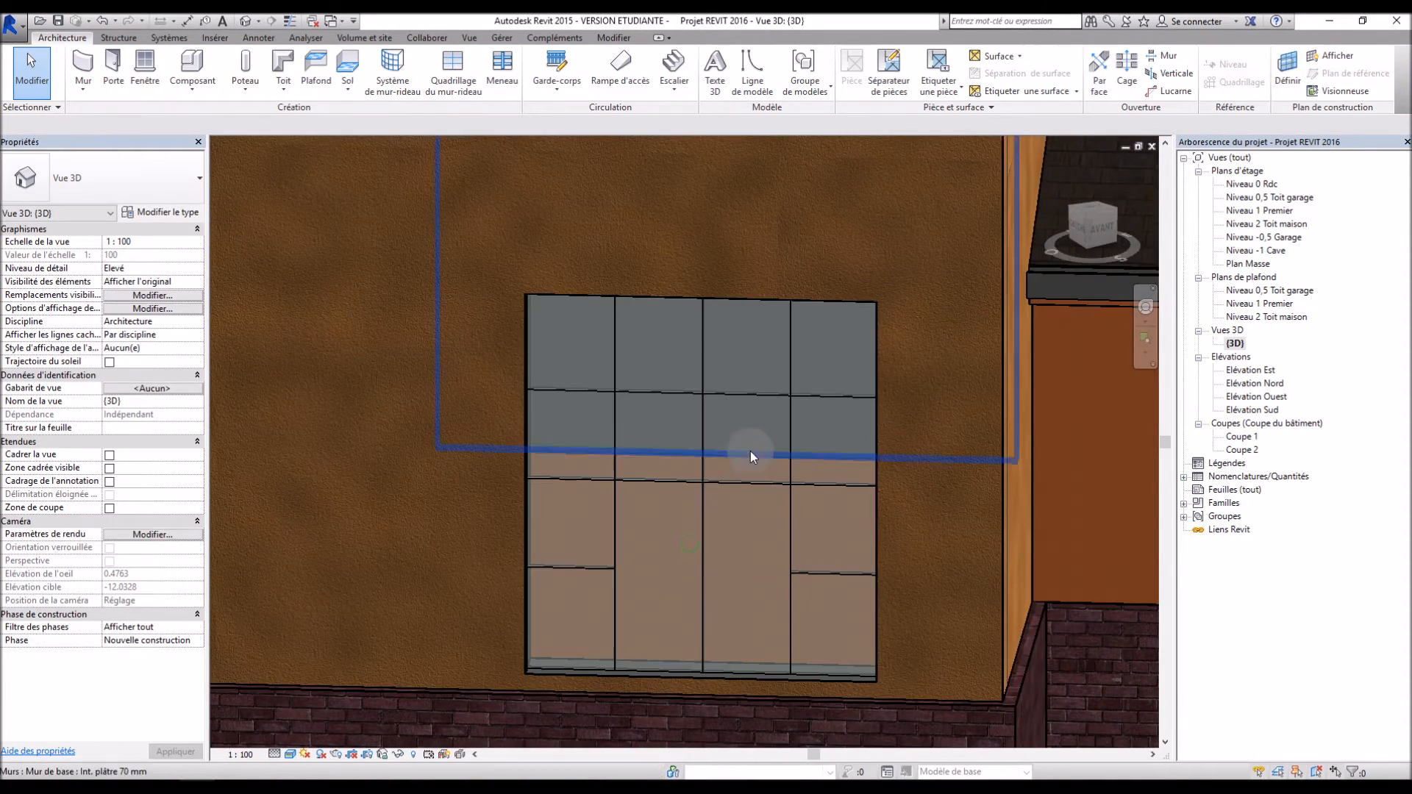
scroll(749, 451, "up", 4)
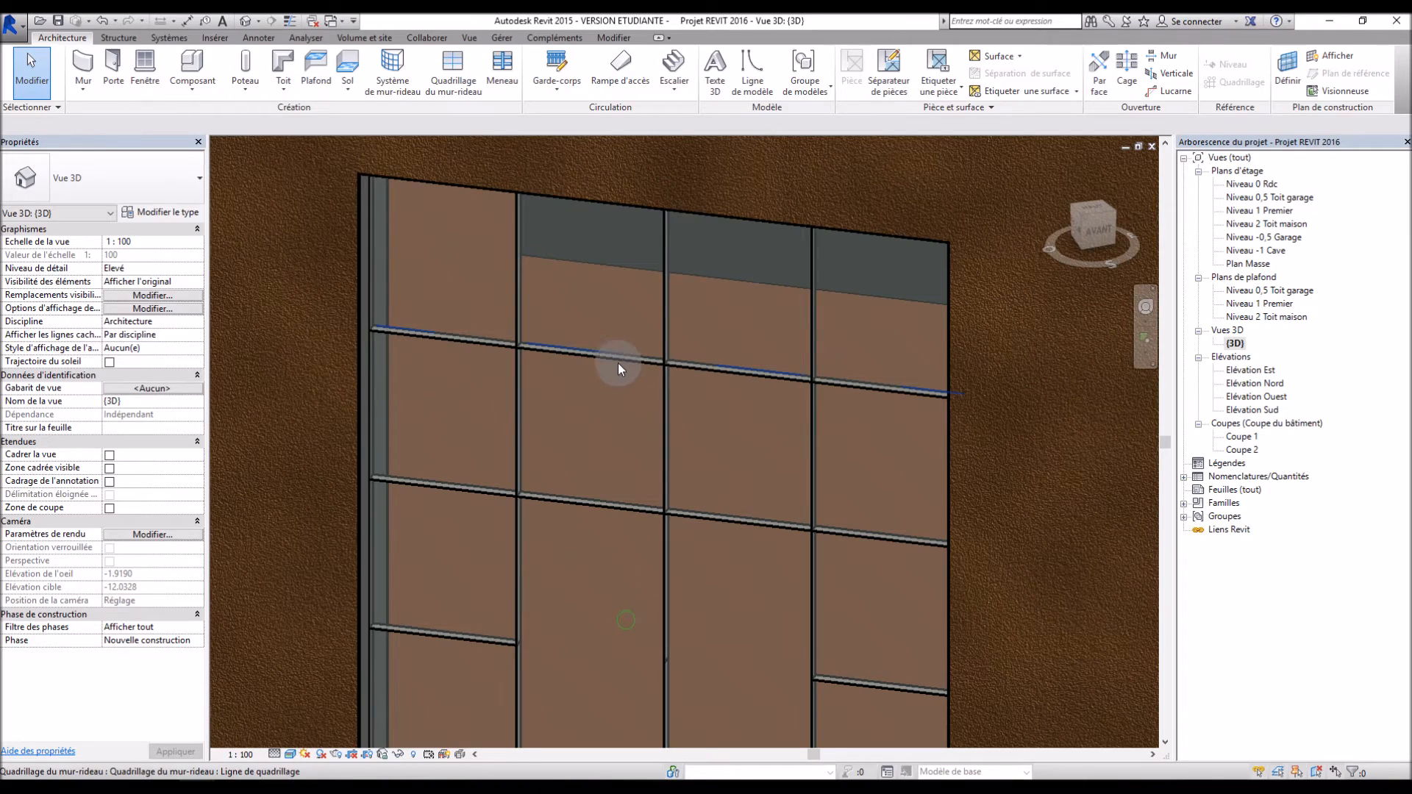
- Remove the upper horizontal grid line's segments from the curtain wall's two middle panels
left_click(616, 357)
left_click(671, 83)
left_click(609, 361)
left_click(718, 364)
key("Escape")
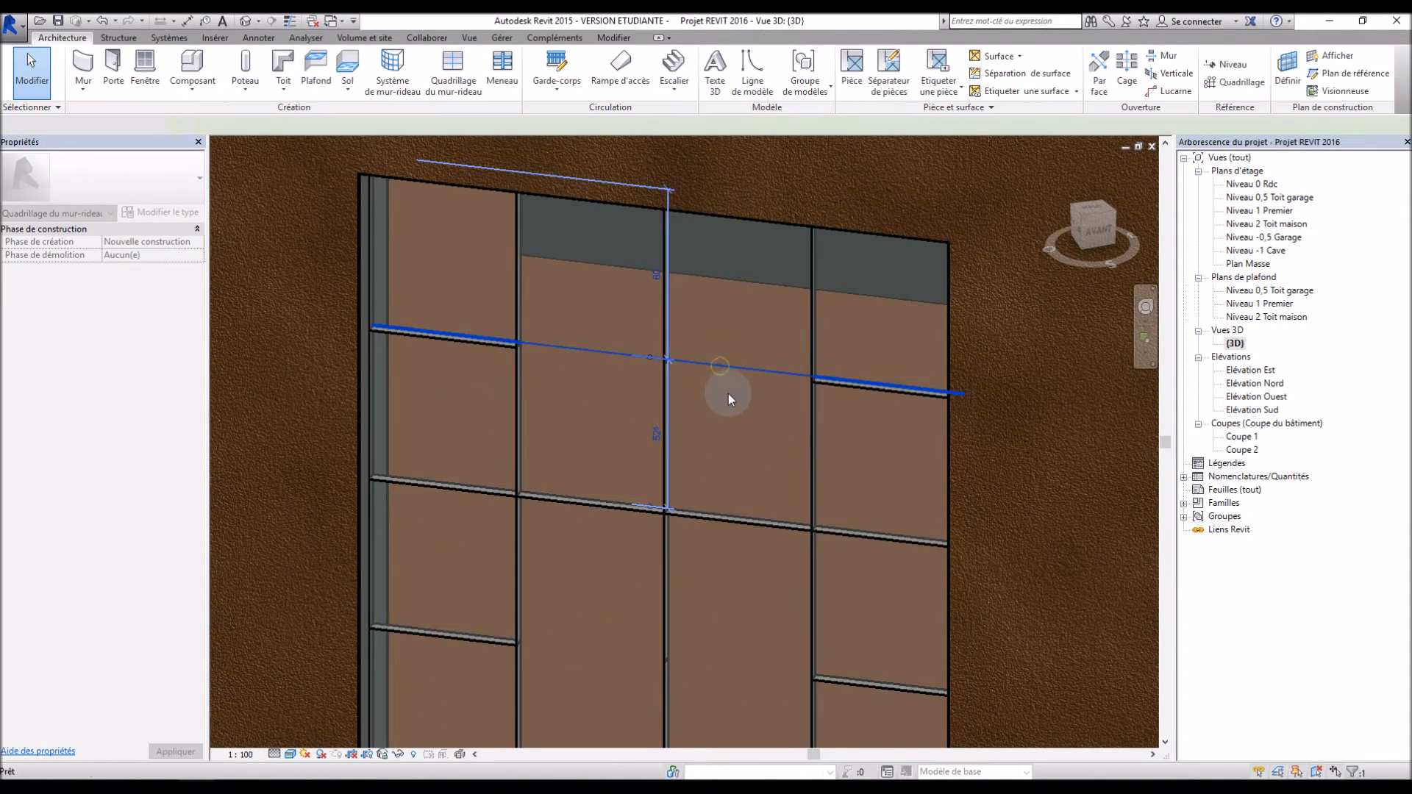
- Place 150 x 25 mm rectangular mullions on all grid lines and edges of the ground-floor curtain wall
scroll(728, 394, "down", 2)
middle_click_drag(582, 613, 642, 614, "shift")
left_click(502, 72)
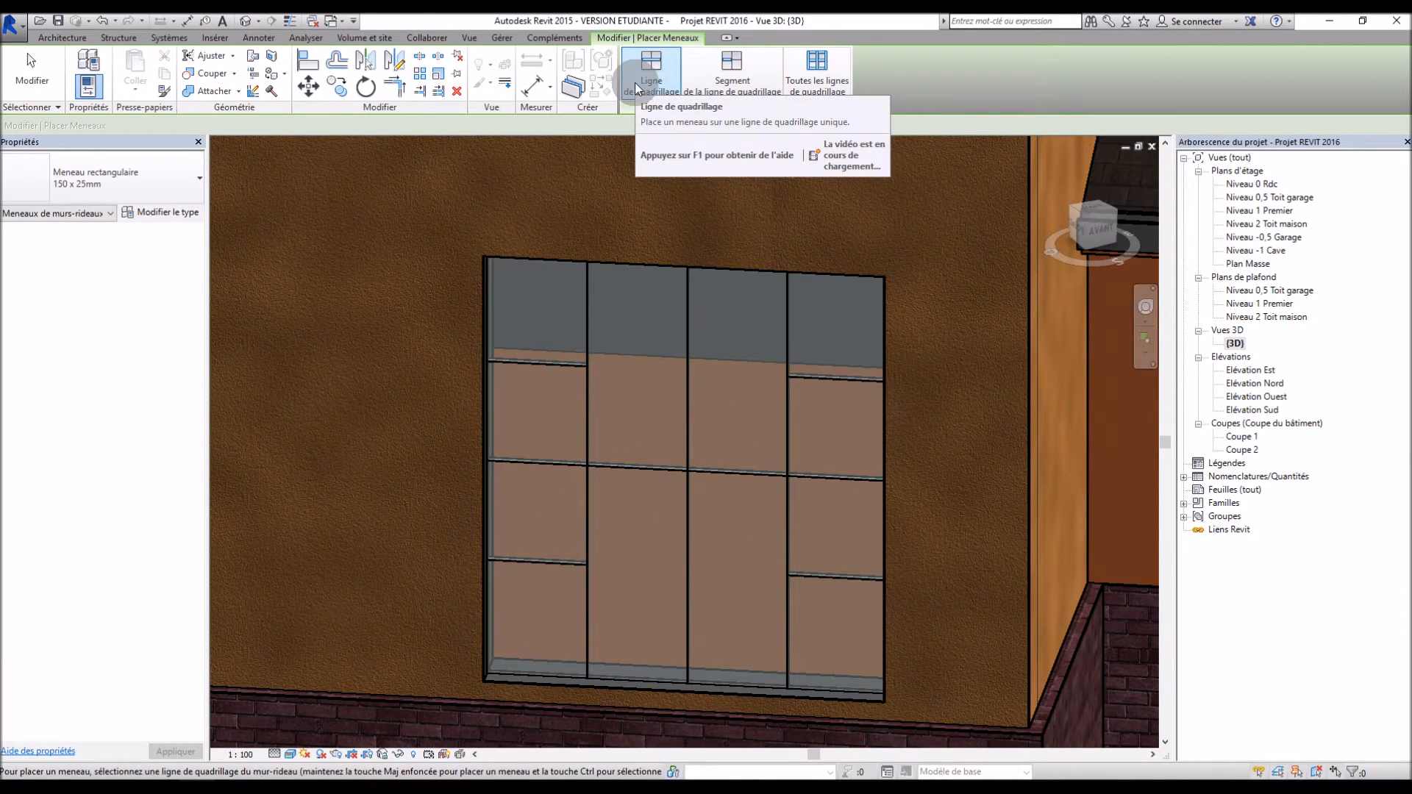
left_click(668, 475)
key("ctrl+z")
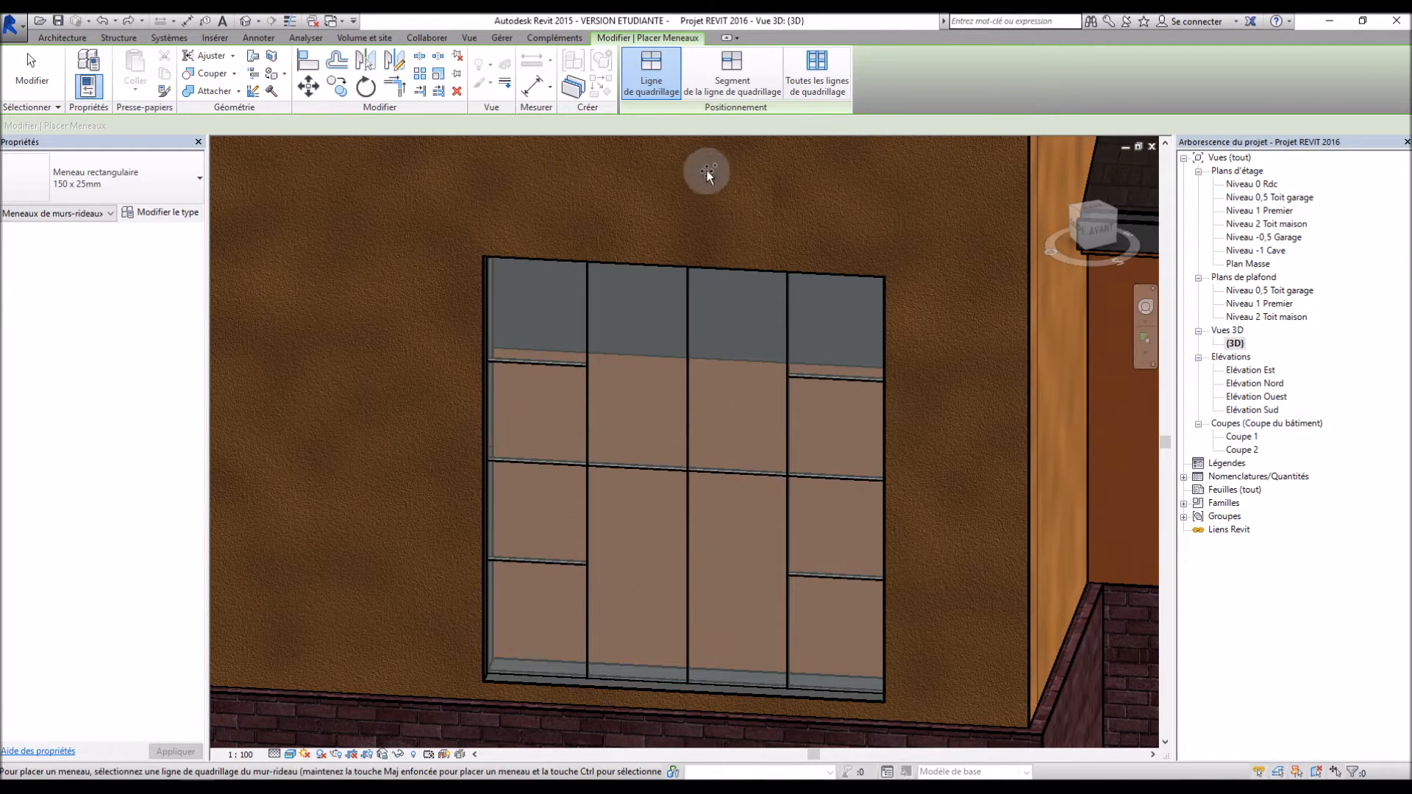
left_click(733, 83)
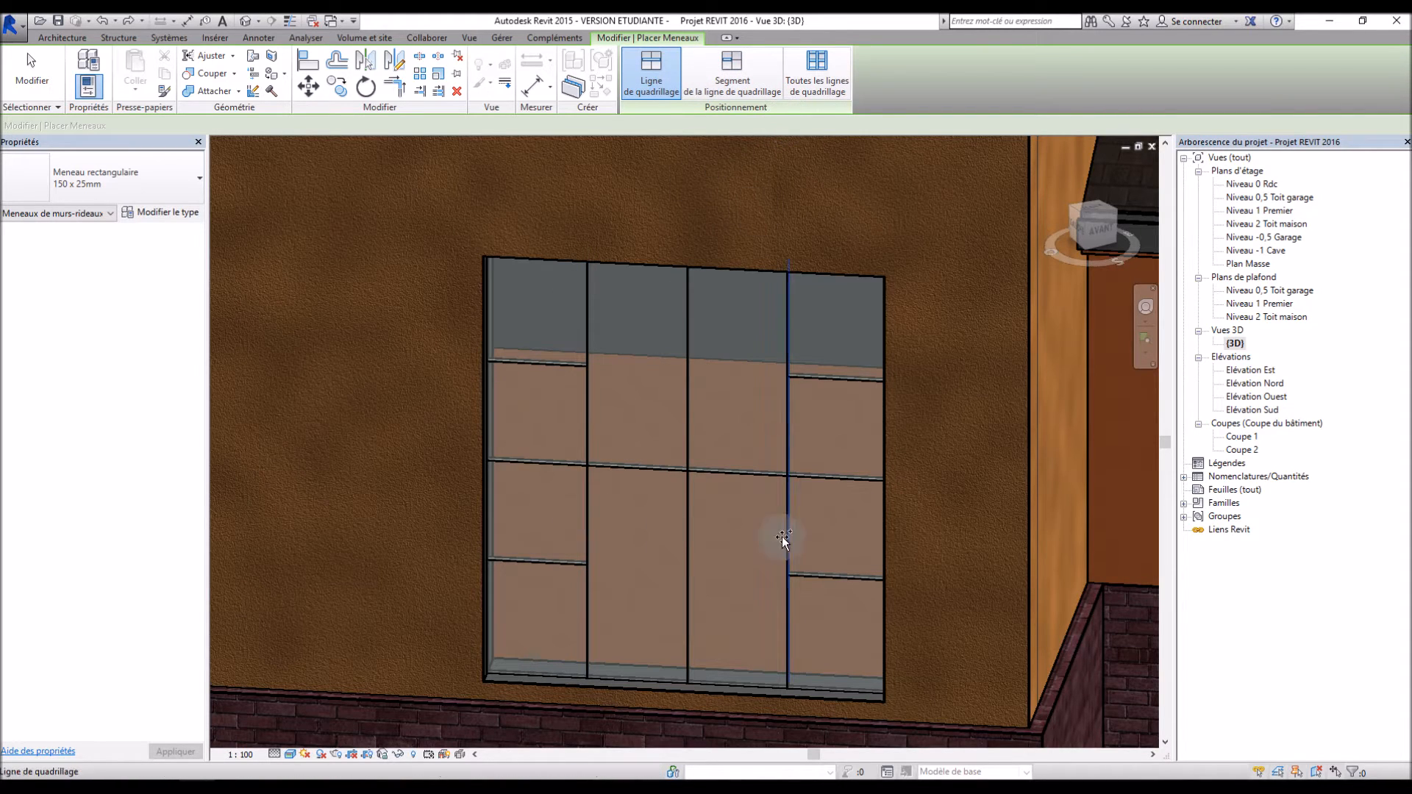
left_click(802, 81)
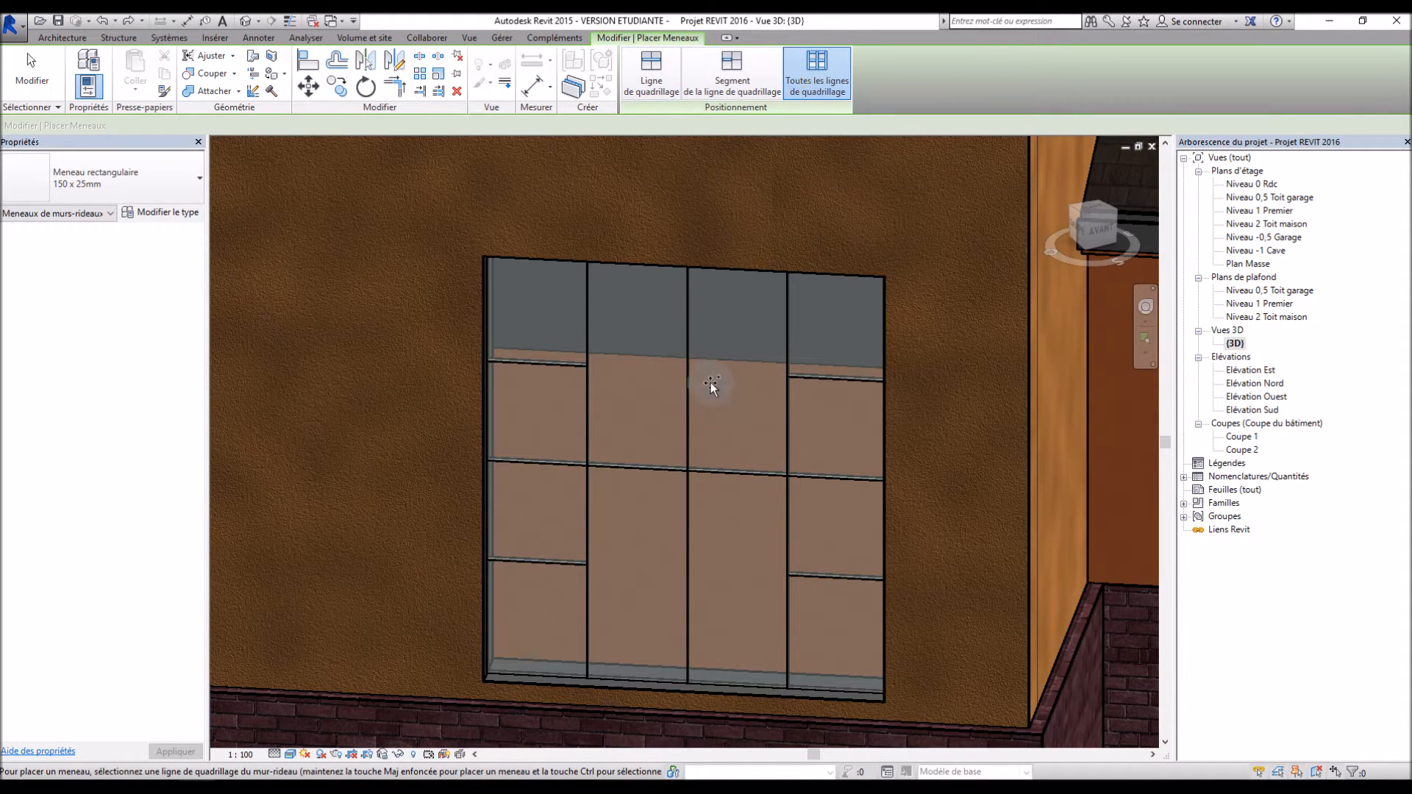
left_click(728, 475)
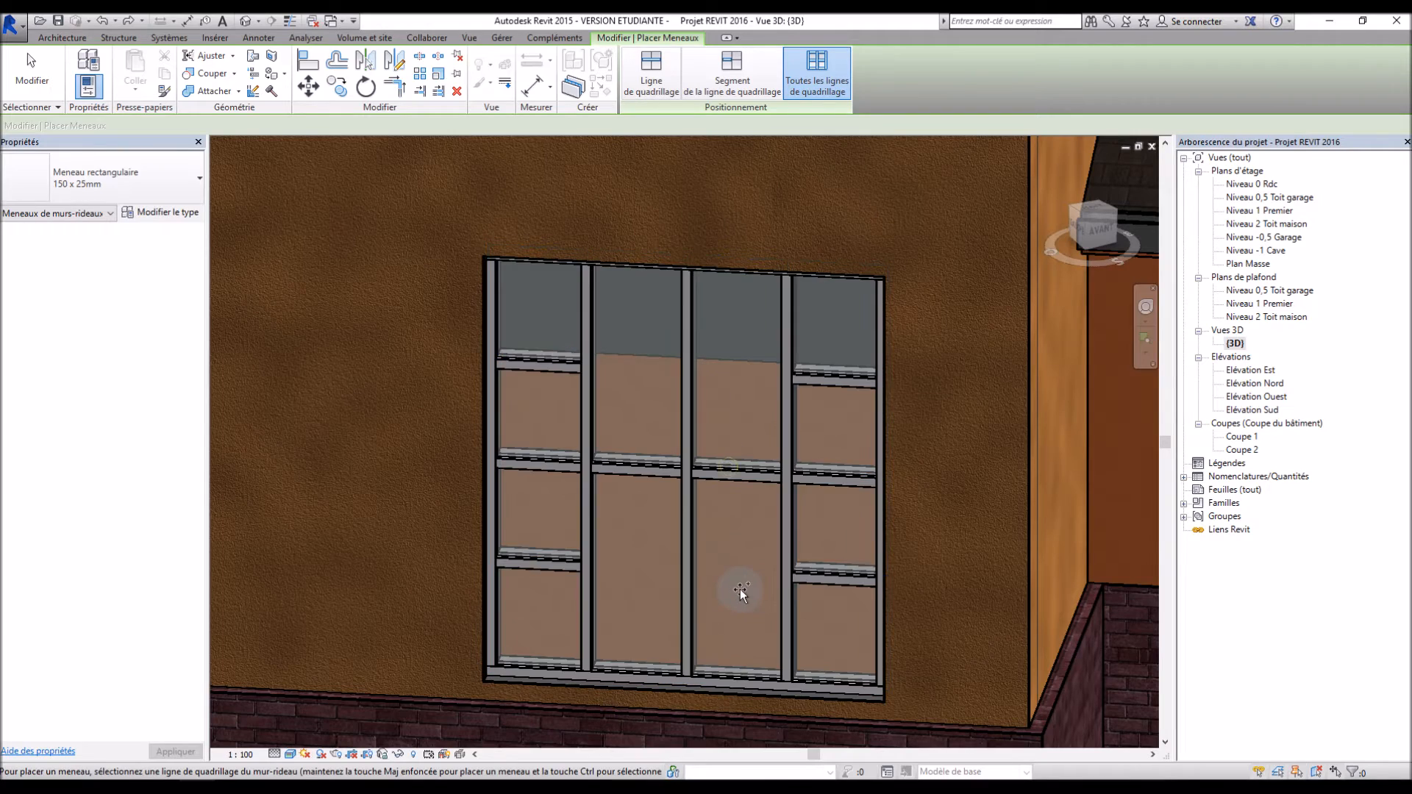
middle_click_drag(725, 603, 704, 568)
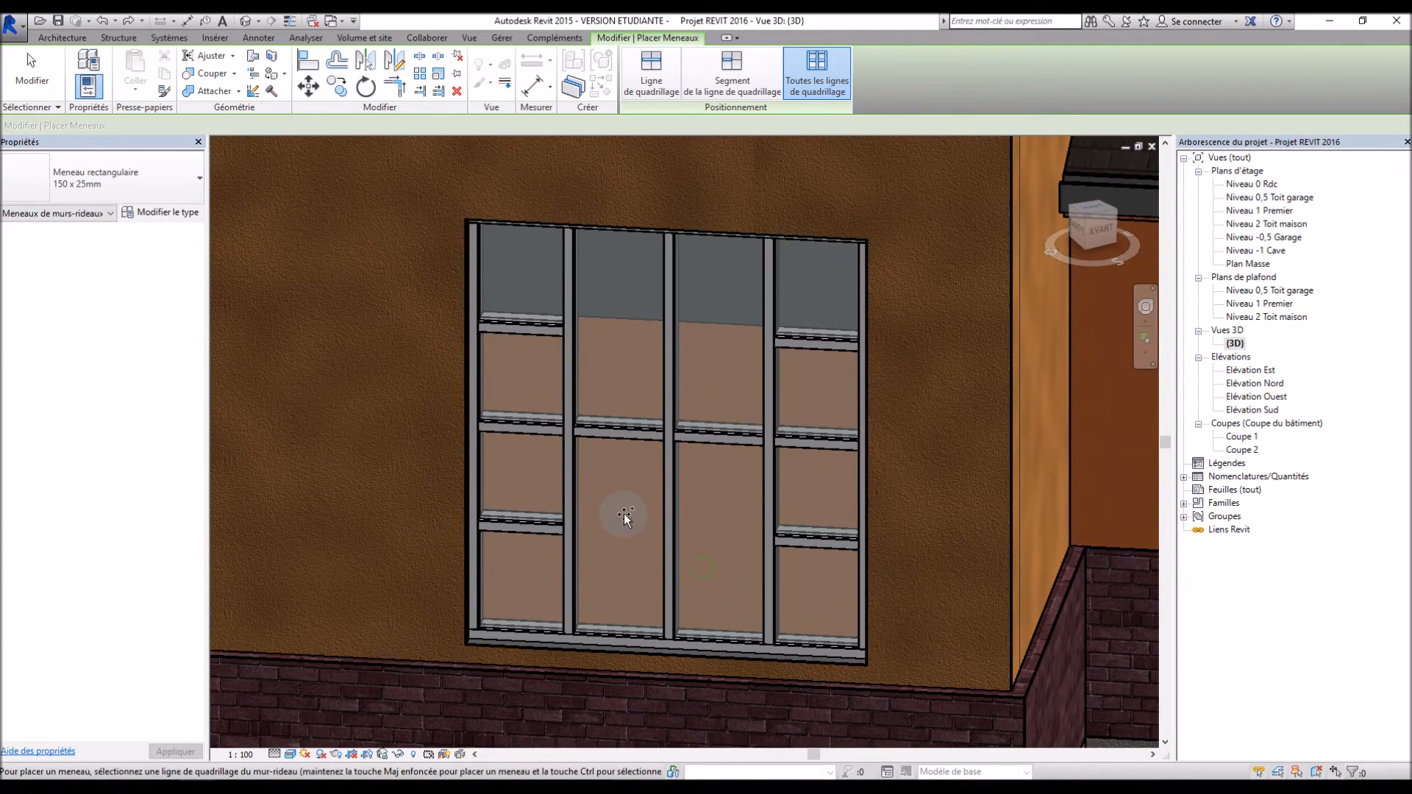
key("Escape")
- Try breaking the left vertical mullion segment at its intersections below the middle horizontal mullion, and undo it
scroll(559, 412, "up", 3)
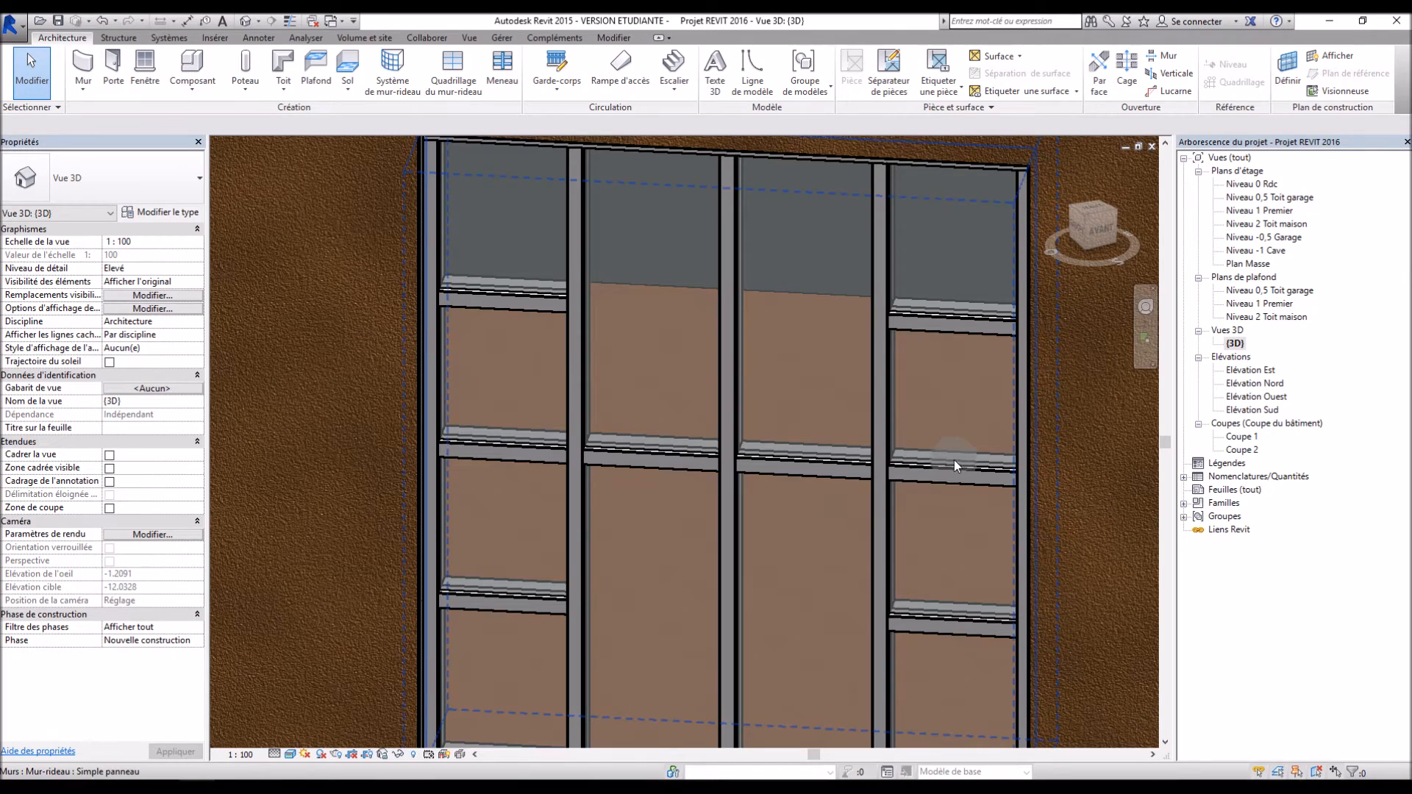
scroll(537, 500, "down", 2)
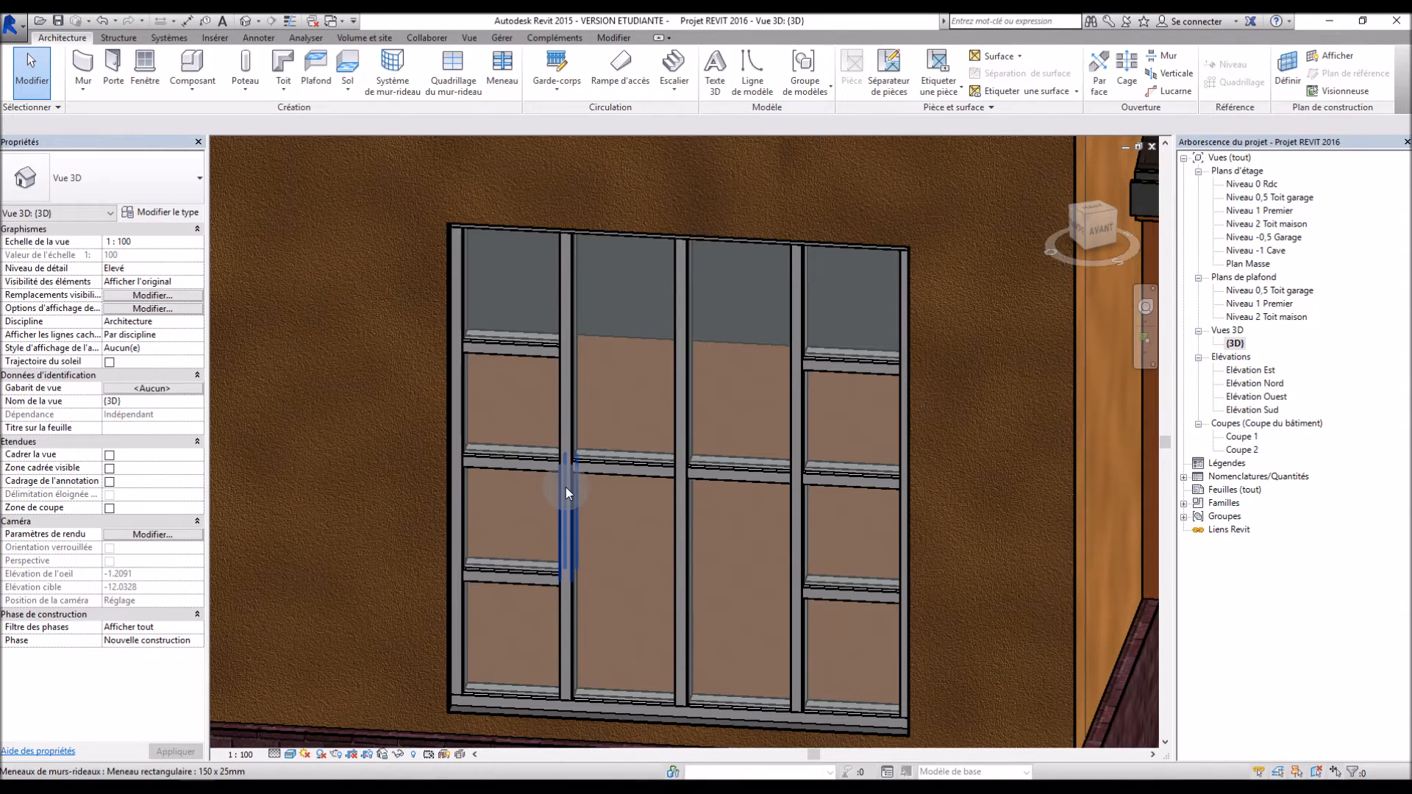
left_click(566, 486)
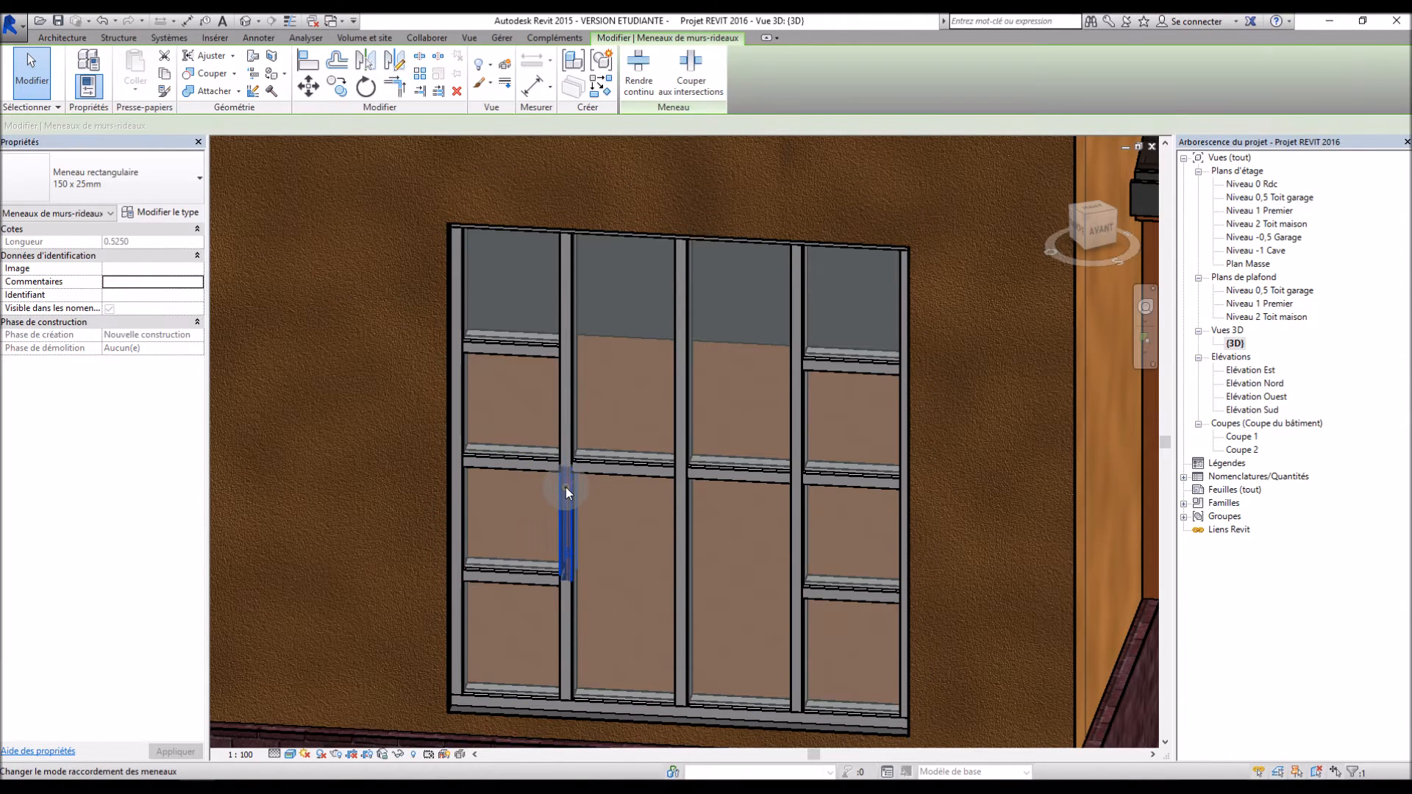
left_click(688, 66)
key("Escape")
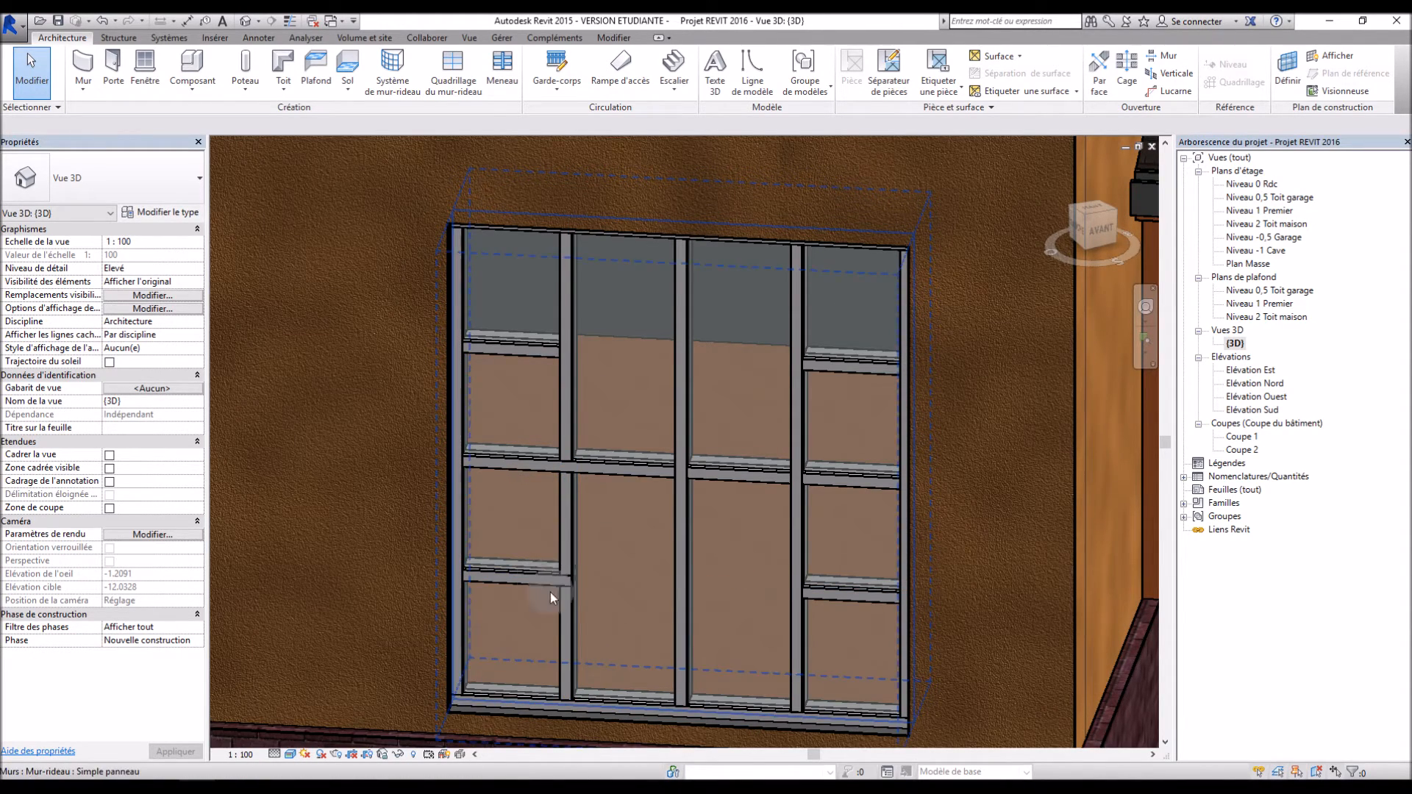
key("ctrl+z")
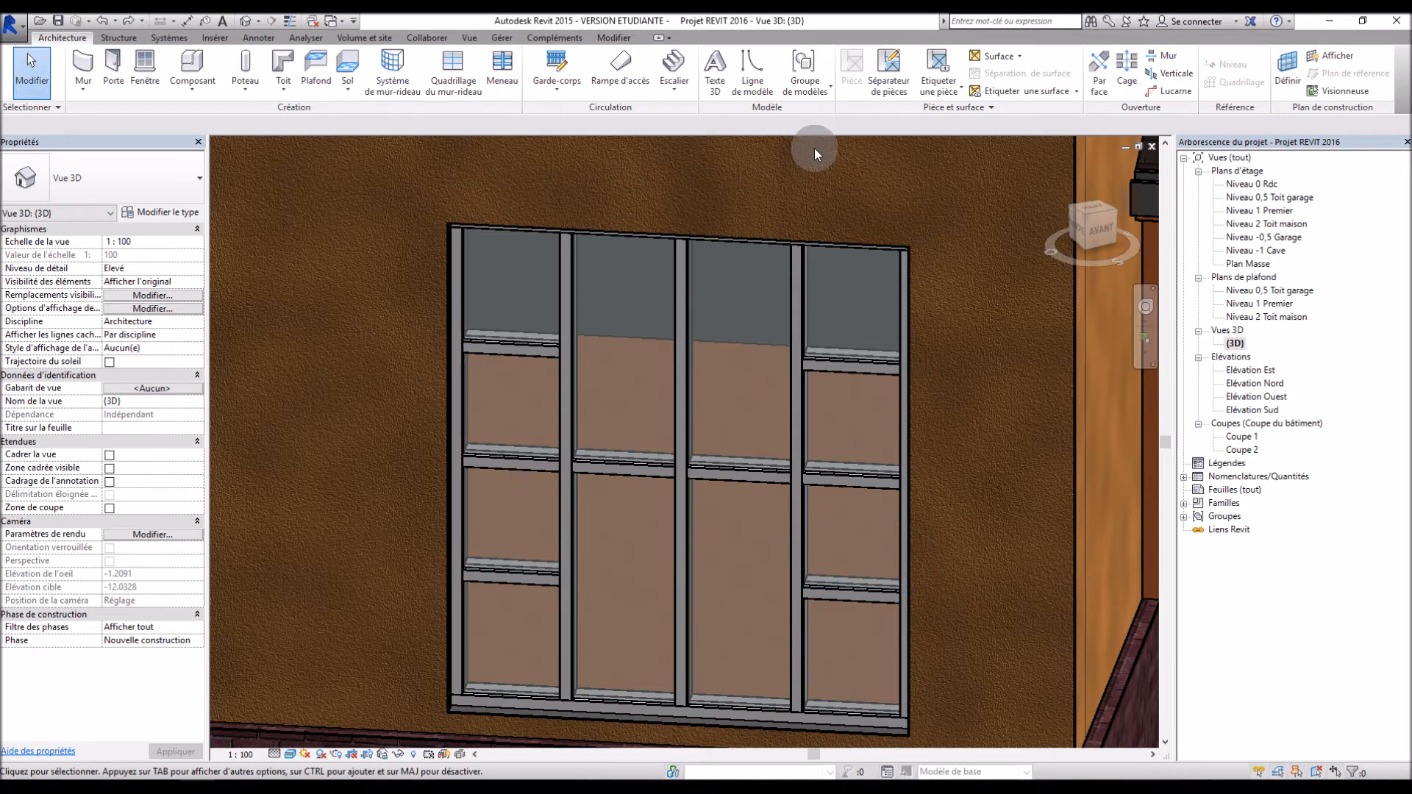
- Examine the type properties of the middle horizontal mullion without changing them
left_click(502, 70)
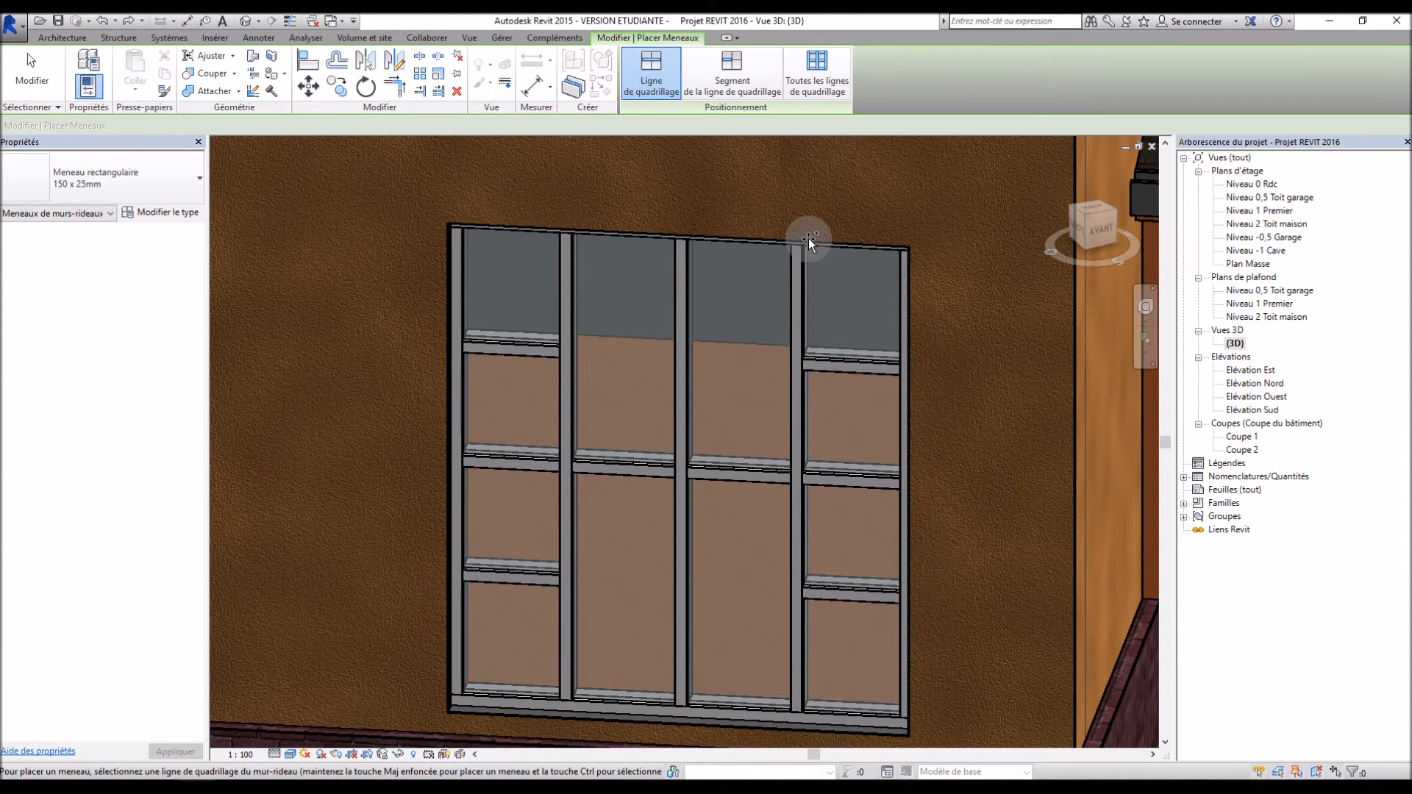
key("Escape")
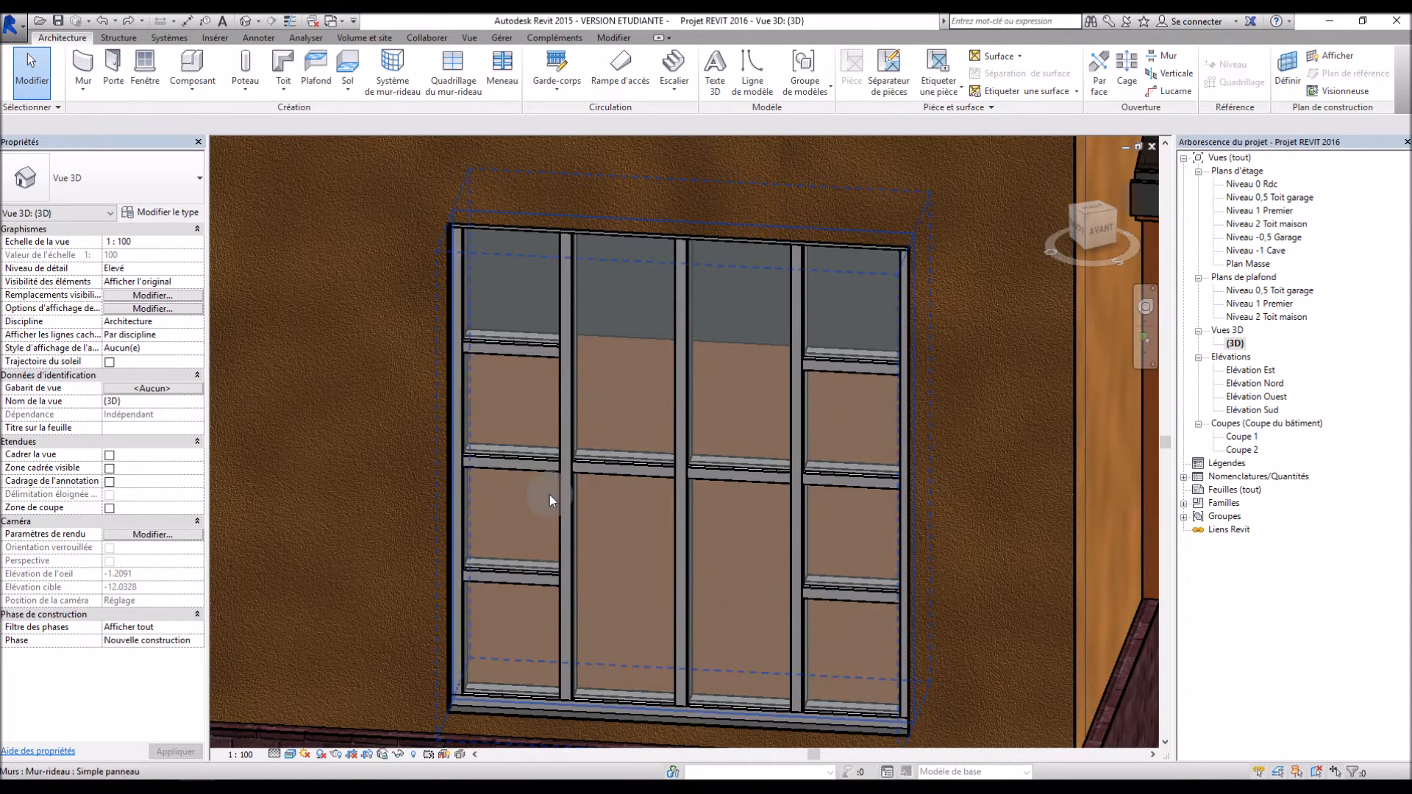
middle_click_drag(752, 517, 690, 528, "shift")
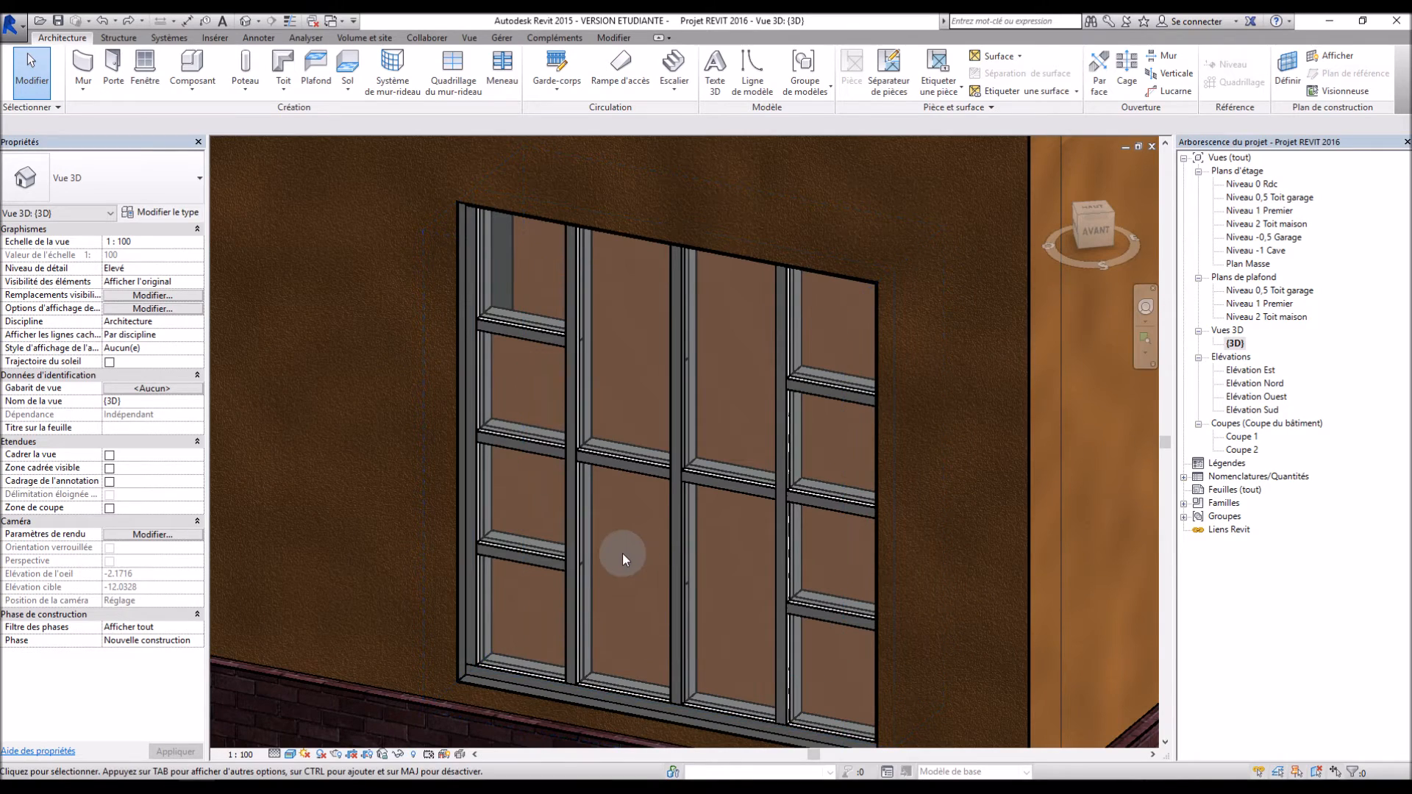
left_click(625, 466)
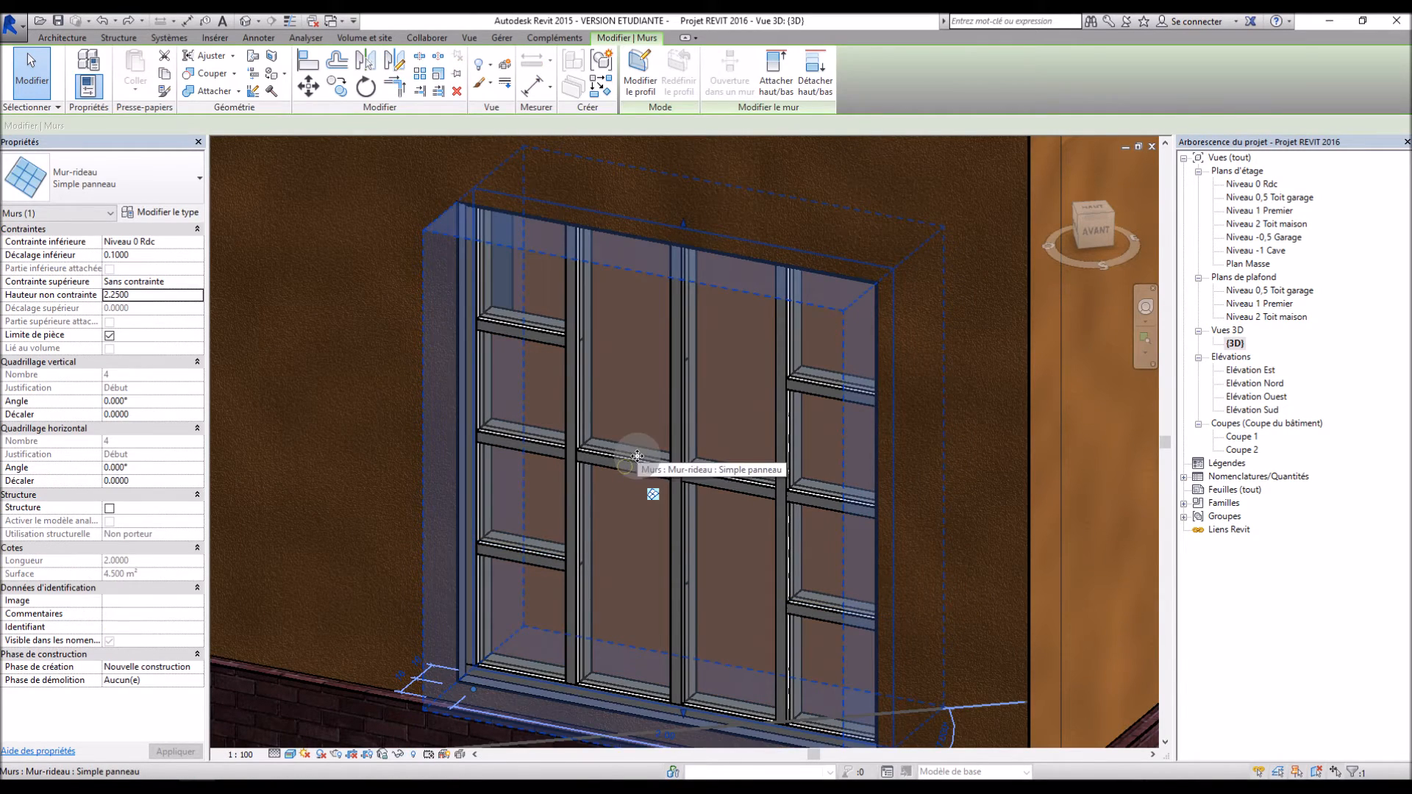
left_click(633, 461)
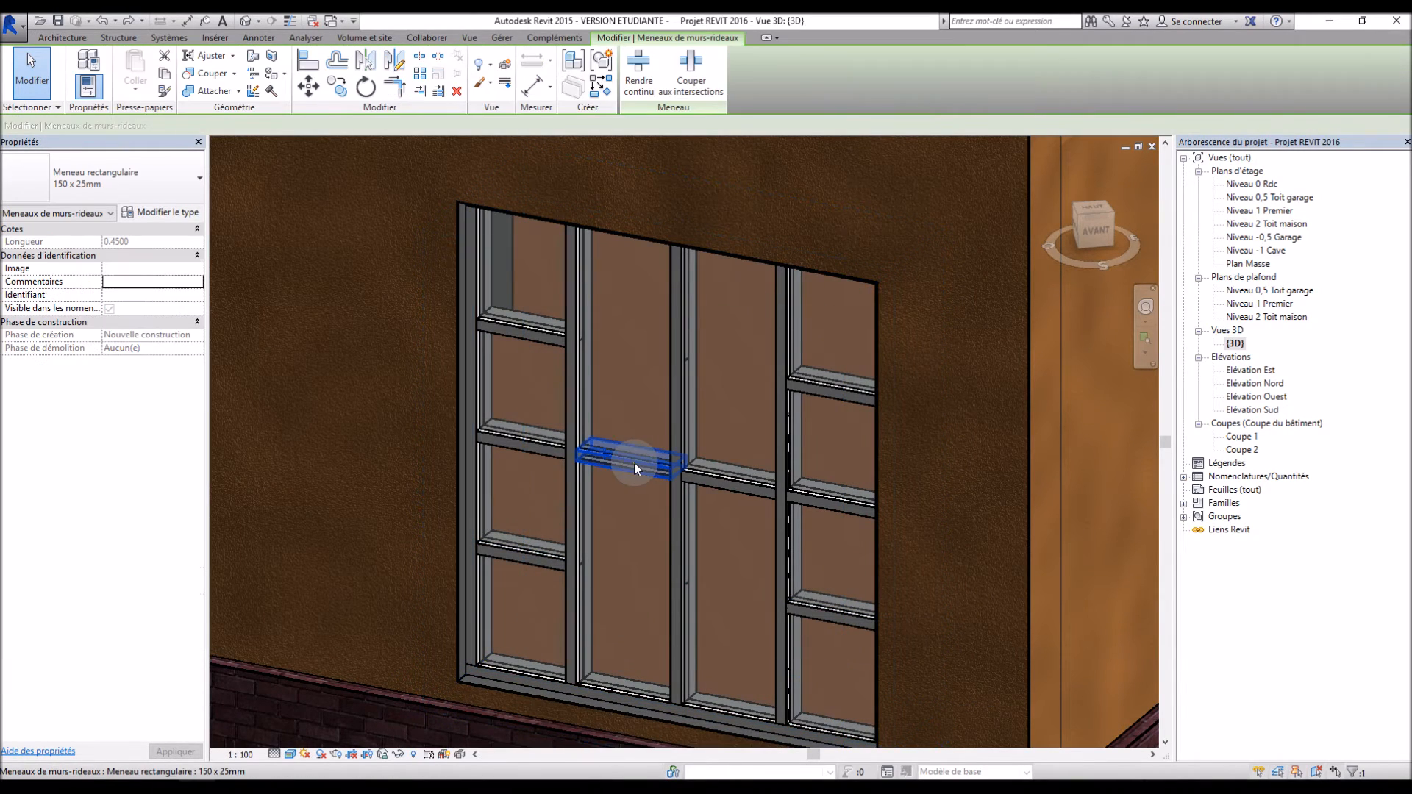
left_click(158, 213)
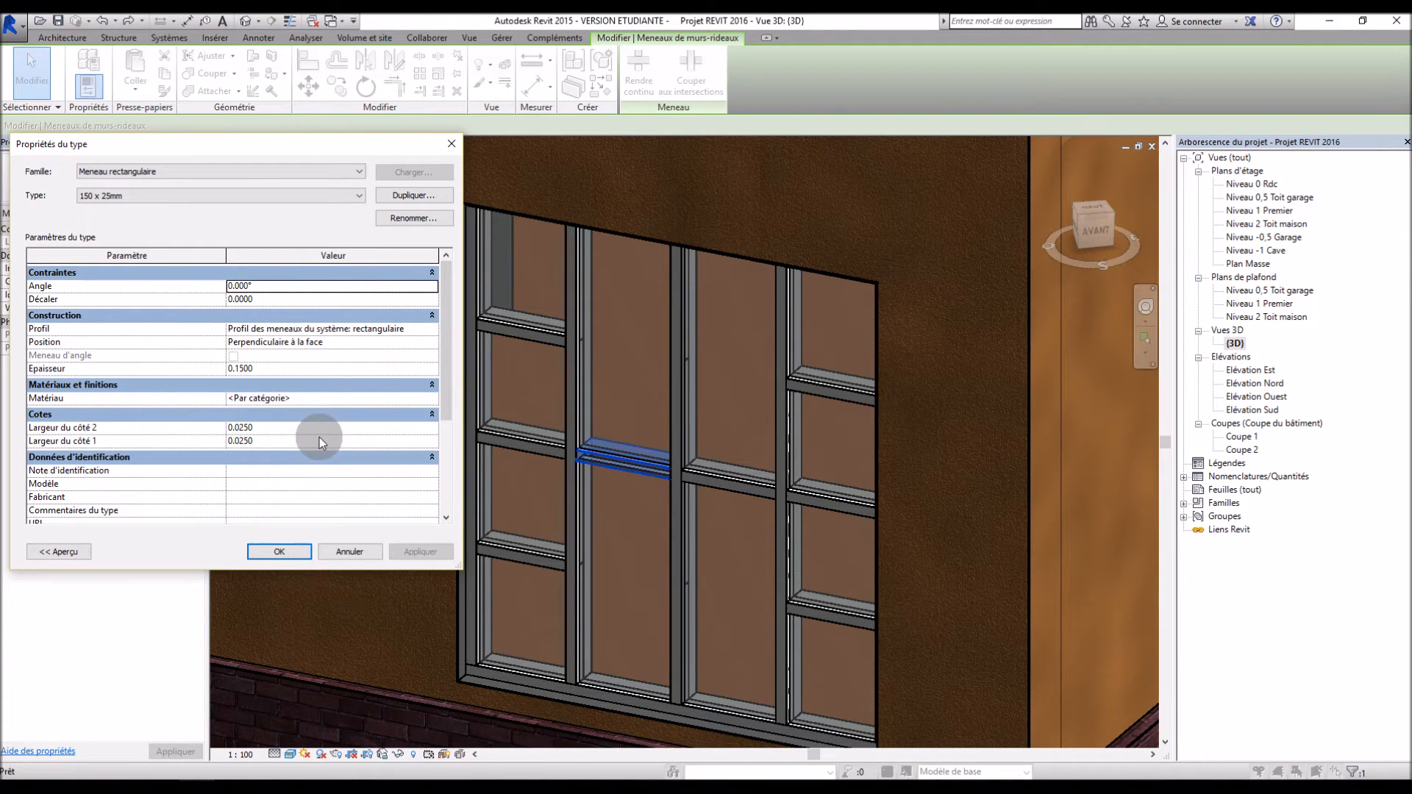
key("Escape")
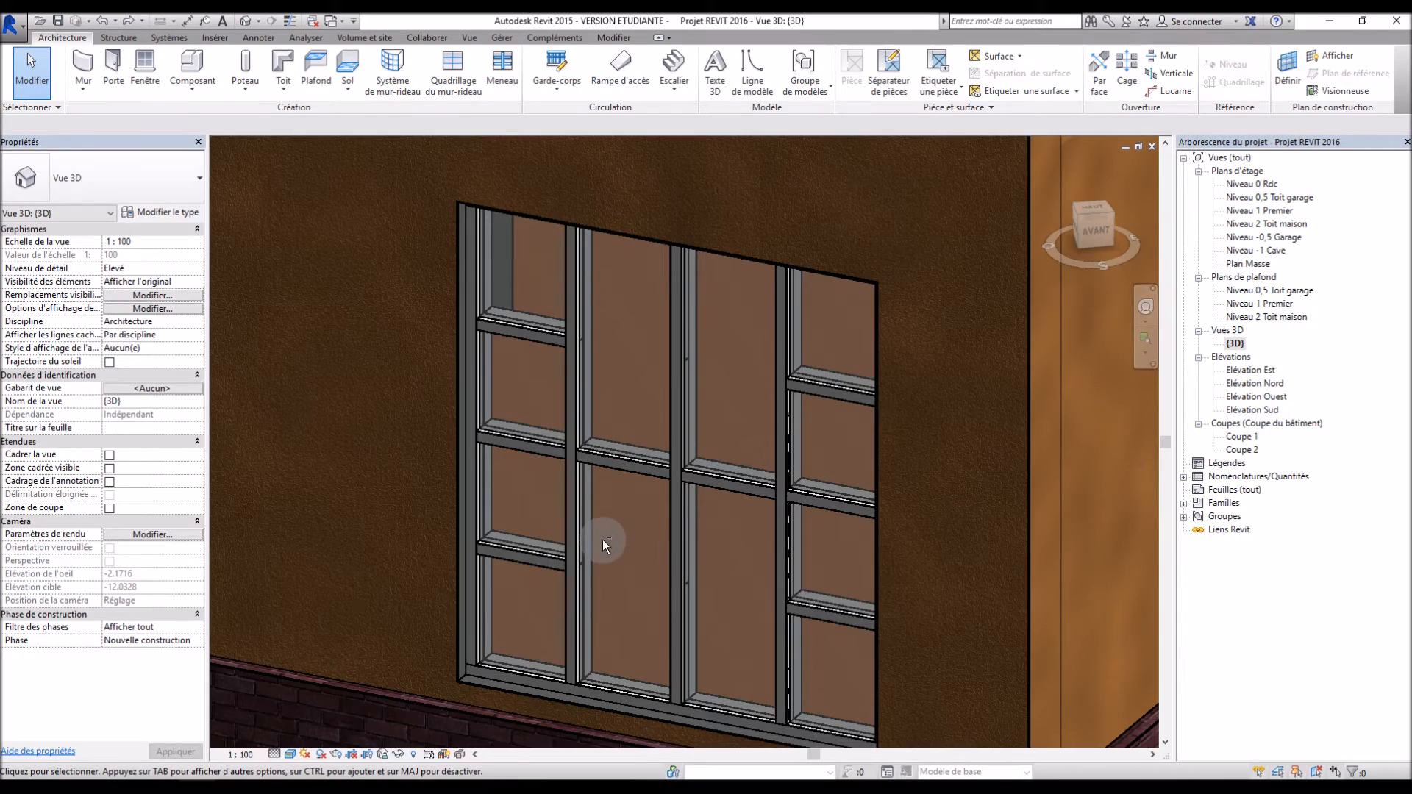
- Examine the finished curtain wall on the house's front façade from farther away and other angles
scroll(602, 543, "down", 3)
middle_click_drag(603, 545, 718, 578, "shift")
scroll(838, 545, "down", 4)
scroll(780, 529, "down", 2)
scroll(718, 581, "up", 5)
middle_click_drag(580, 548, 614, 604, "shift")
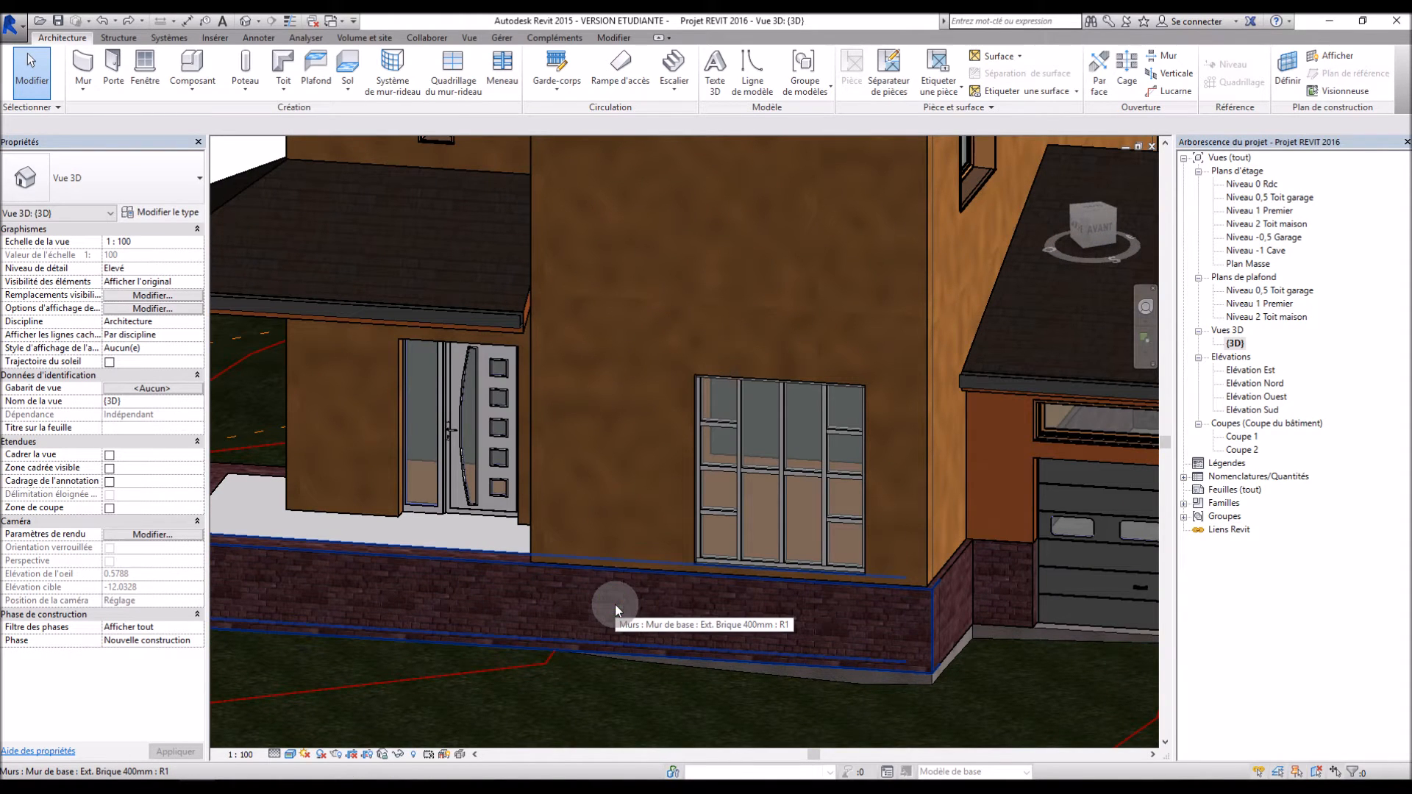
scroll(619, 614, "down", 5)
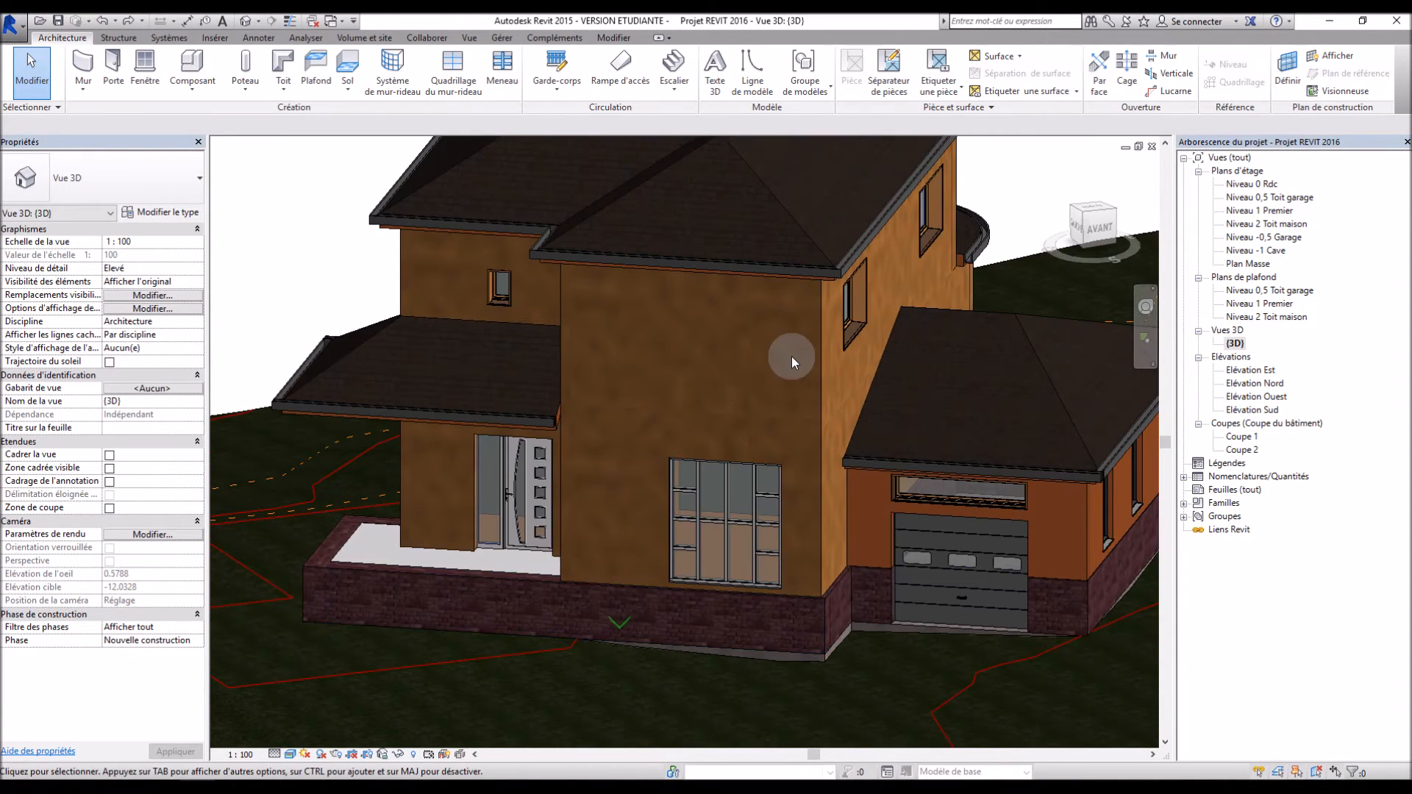
- In the Niveau 1 Premier plan, draw a Simple panneau curtain wall about 2 m long in the front wall
double_click(1266, 211)
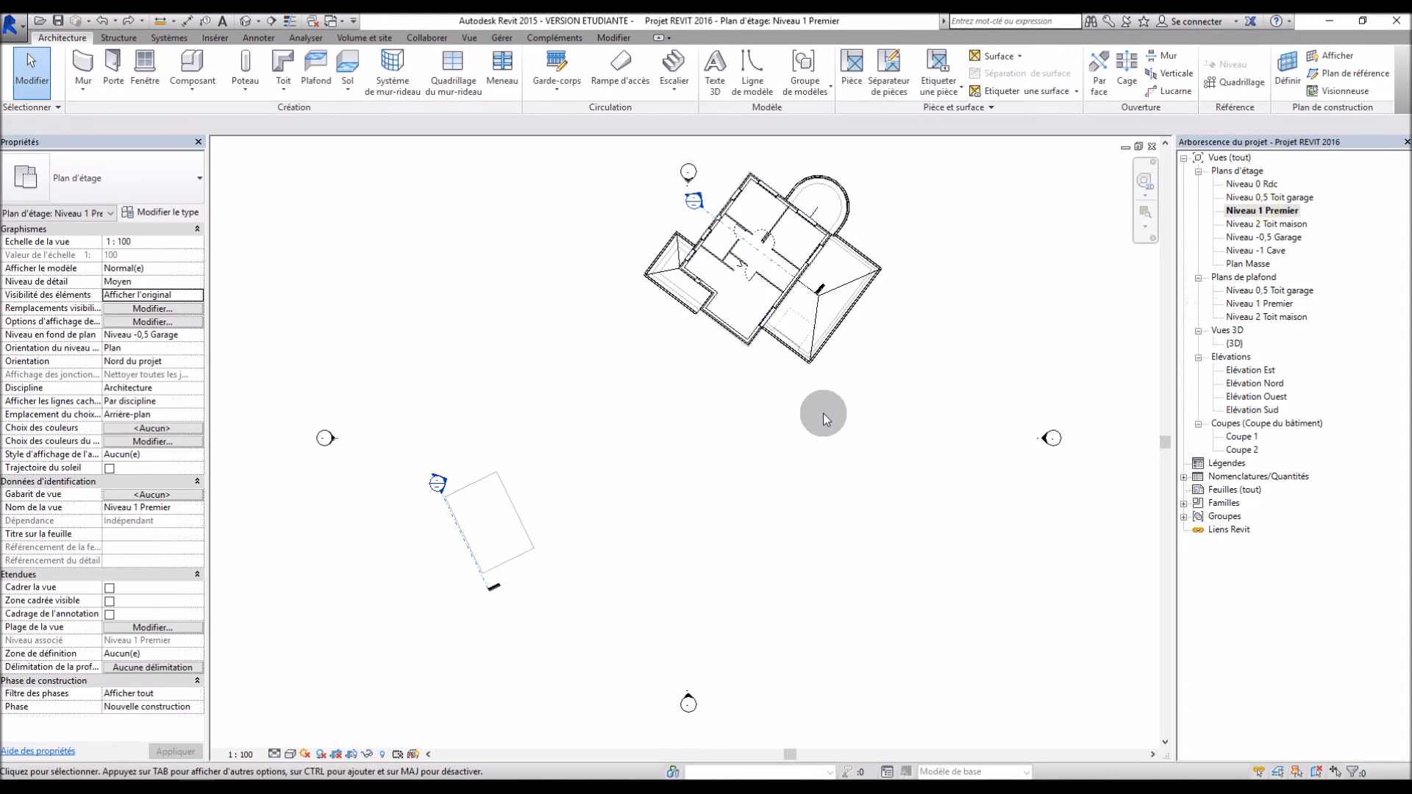
scroll(778, 247, "up", 4)
scroll(630, 430, "up", 2)
scroll(671, 463, "up", 4)
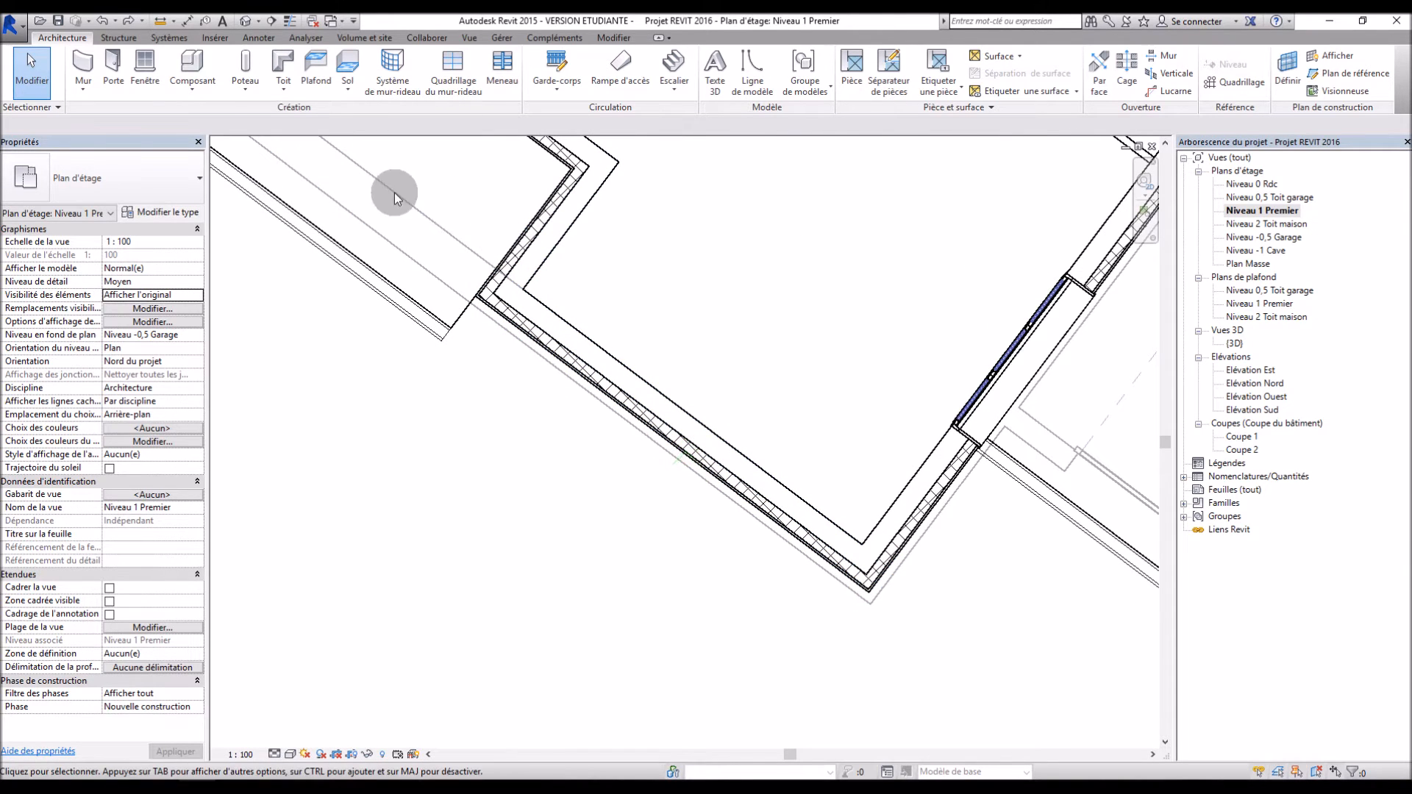
left_click(83, 85)
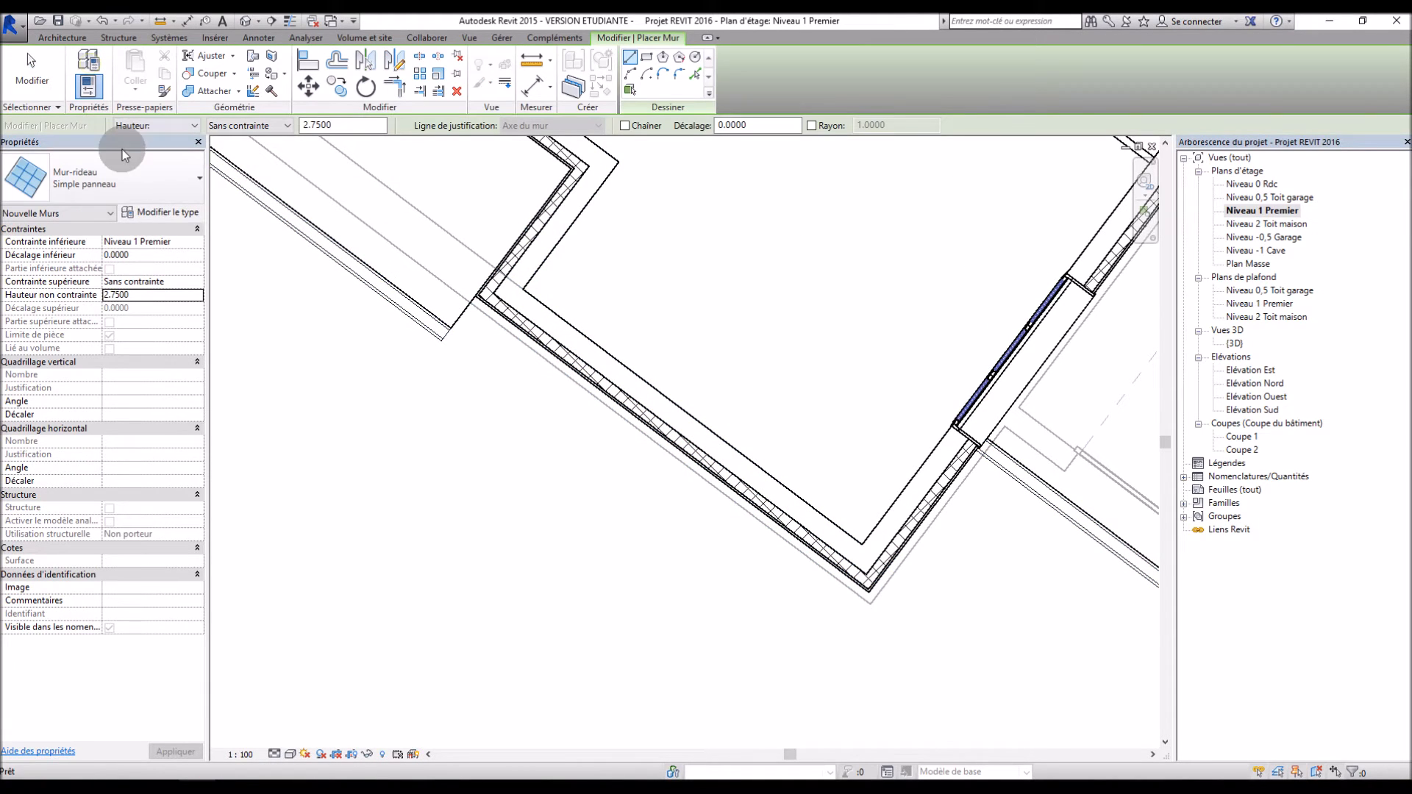
left_click(824, 529)
left_click(655, 403)
- In the 3D view, divide the first-floor curtain wall with three vertical and three horizontal grid lines across all segments
double_click(1234, 343)
left_click(442, 81)
left_click(697, 534)
left_click(640, 530)
left_click(753, 537)
left_click(586, 458)
scroll(590, 281, "up", 3)
left_click(585, 295)
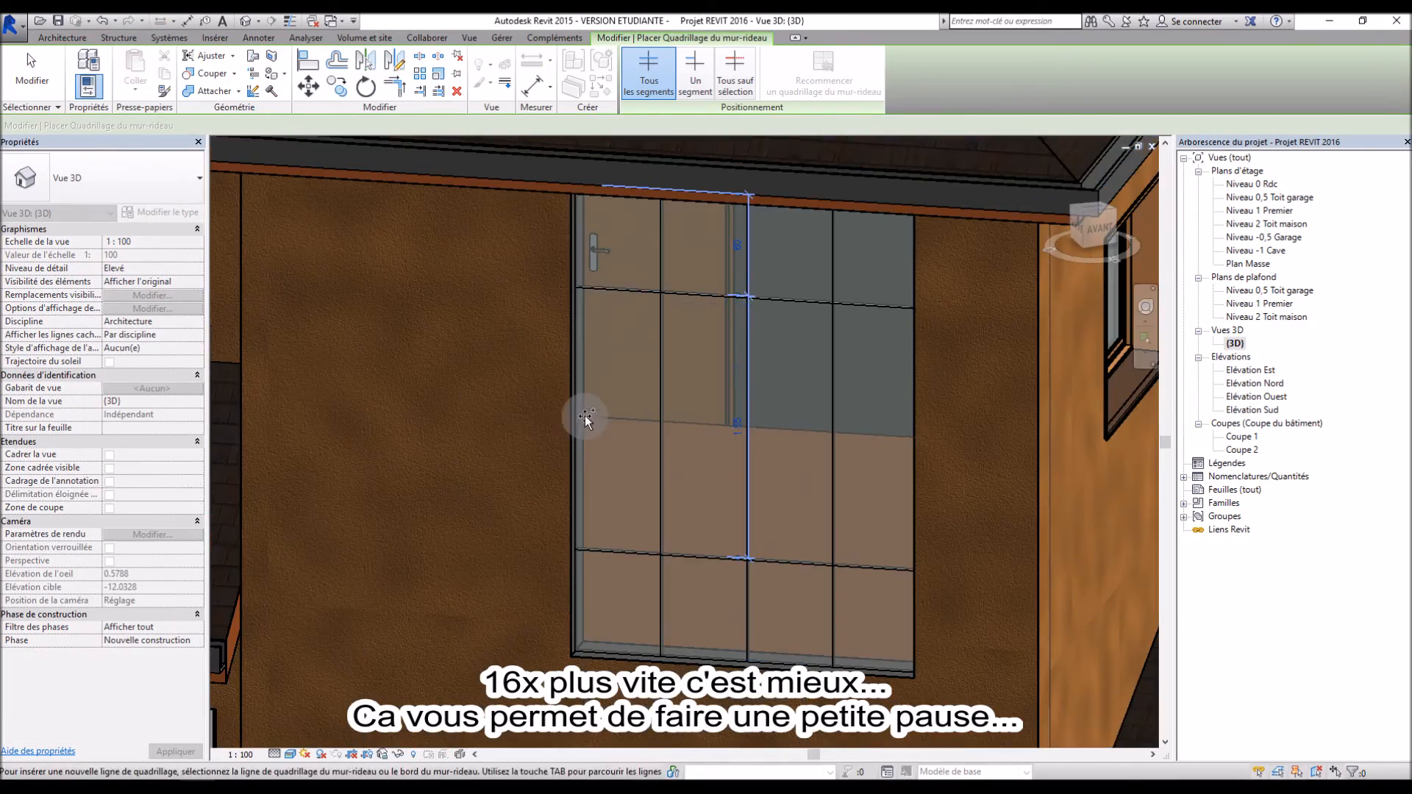
left_click(585, 416)
- Clear the upper and lower horizontal segments from the first-floor curtain wall's middle panels and add rectangular mullions
scroll(660, 395, "down", 5)
left_click(686, 466)
left_click(480, 81)
left_click(625, 477)
- Set the first-floor curtain wall's base offset to 0.1 and its unconnected height to 2.25
left_click(142, 242)
left_click(141, 255)
type("0.1")
left_click(156, 294)
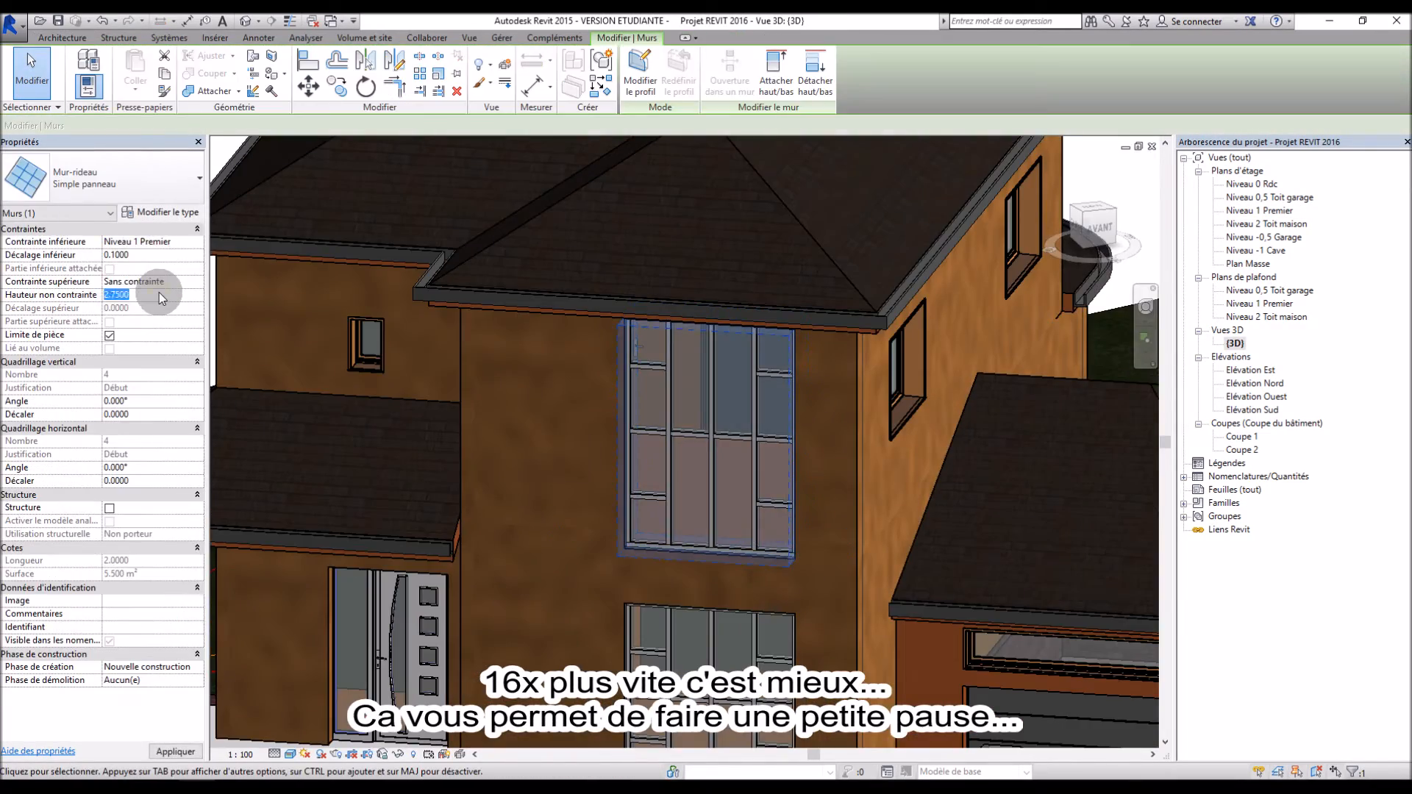
type("2.25")
- Set the distance between the first-floor curtain wall's upper horizontal grid line and its top edge to 0.6 m
scroll(553, 276, "up", 3)
left_click(567, 303)
type("0.6")
left_click(565, 489)
key("Escape")
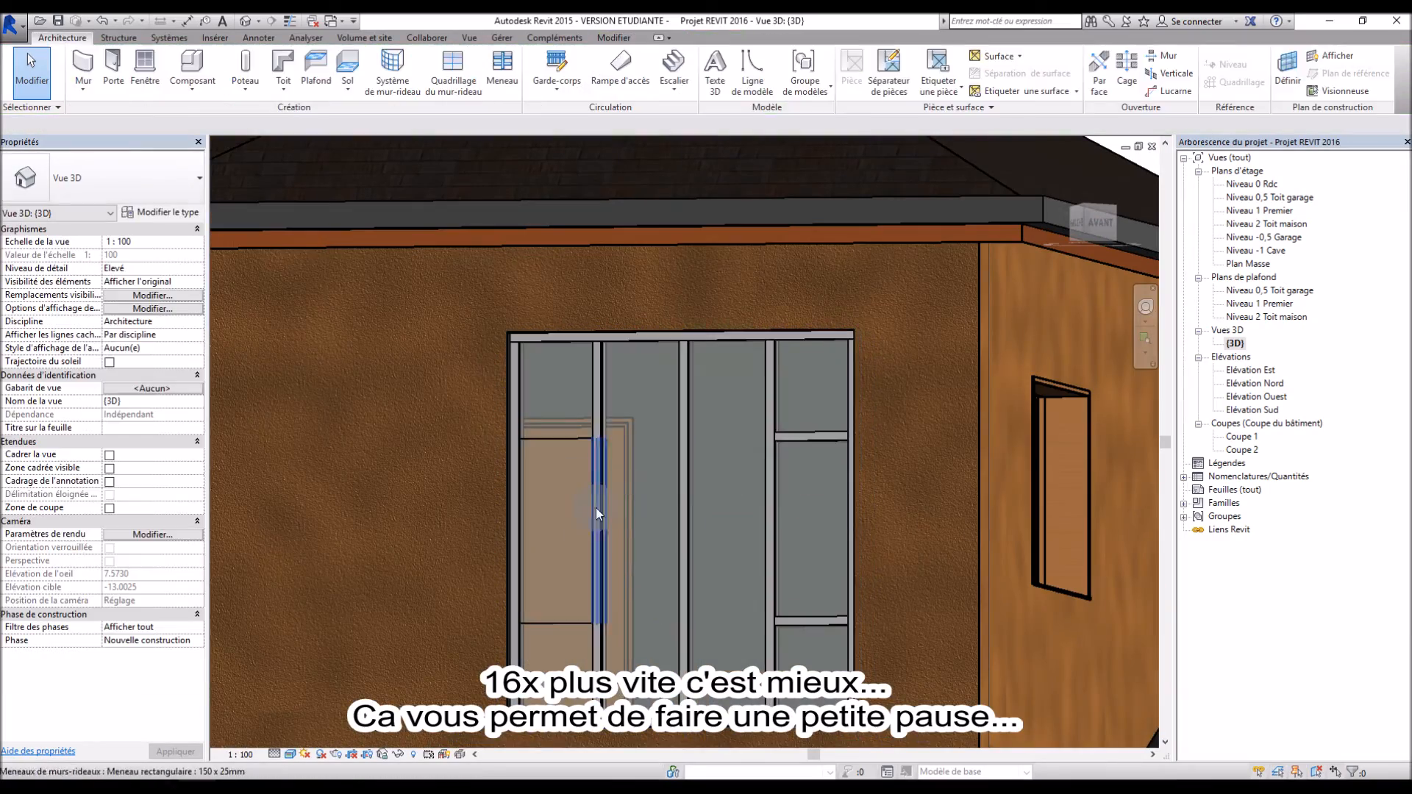
- Add a mullion on the upper horizontal grid segment in the first-floor curtain wall's leftmost column
left_click(502, 81)
left_click(726, 69)
left_click(564, 438)
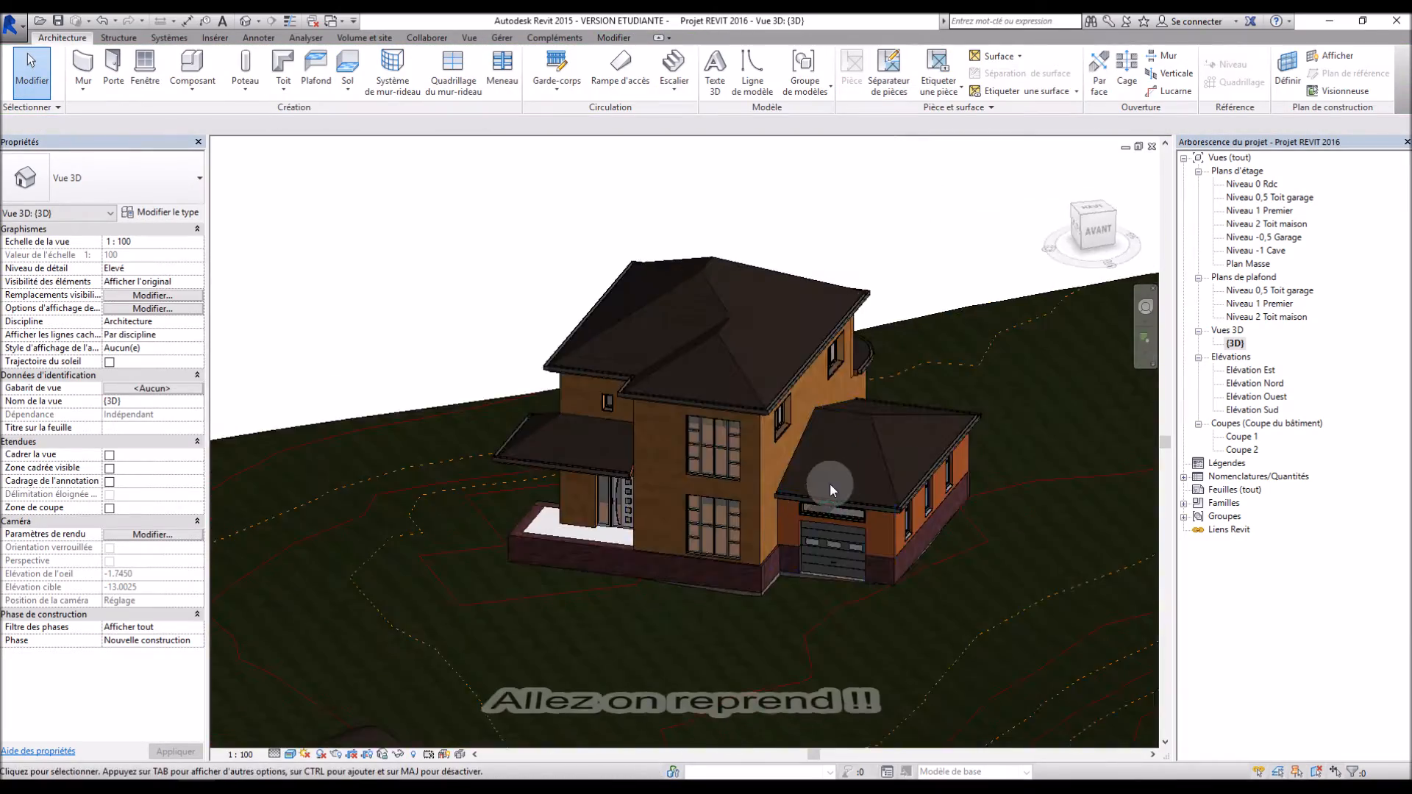
- In the Niveau 0 Rdc plan, draw a Simple panneau curtain wall arc of about 129° along the rounded wall, sharing its centre
scroll(845, 403, "up", 3)
middle_click_drag(829, 483, 800, 580, "shift")
scroll(801, 580, "down", 2)
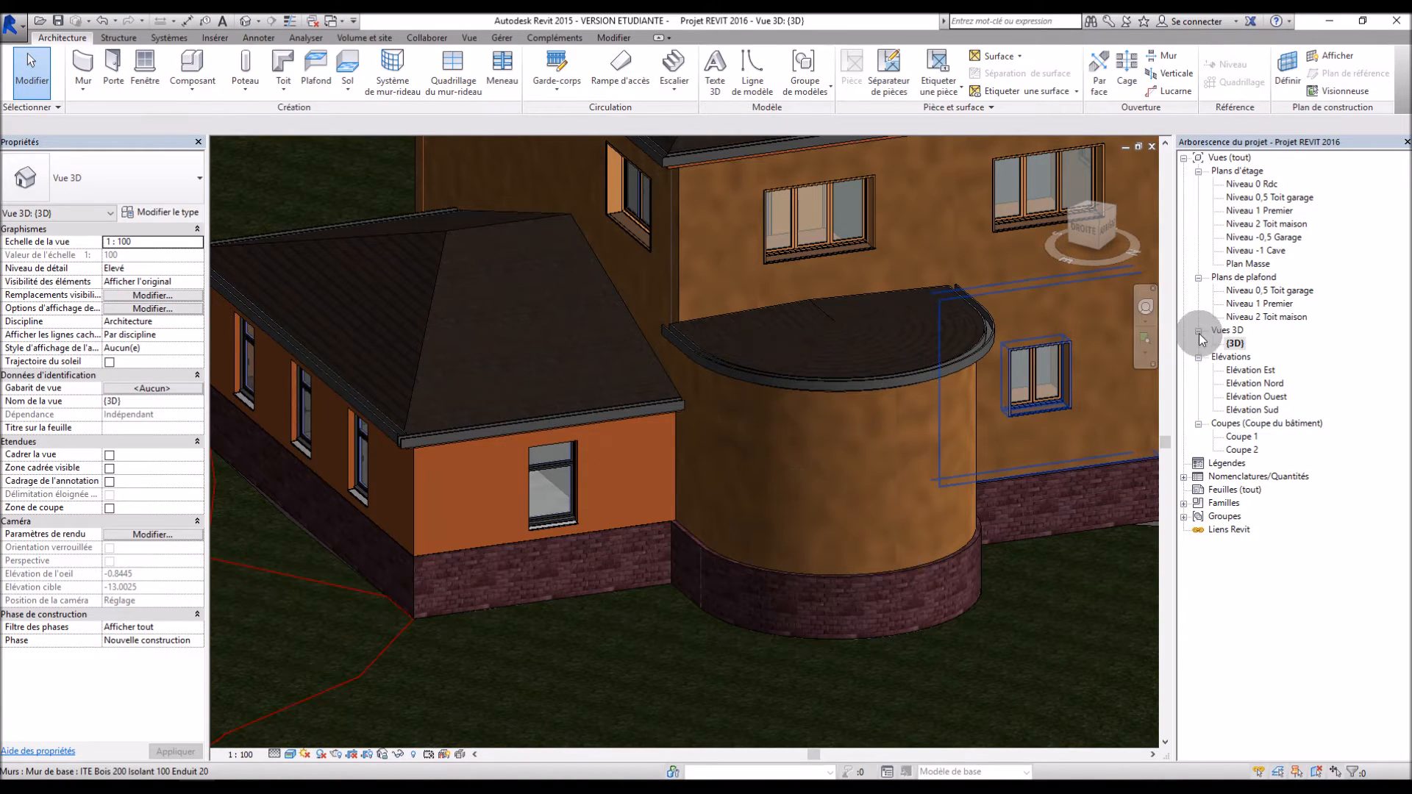
double_click(1254, 185)
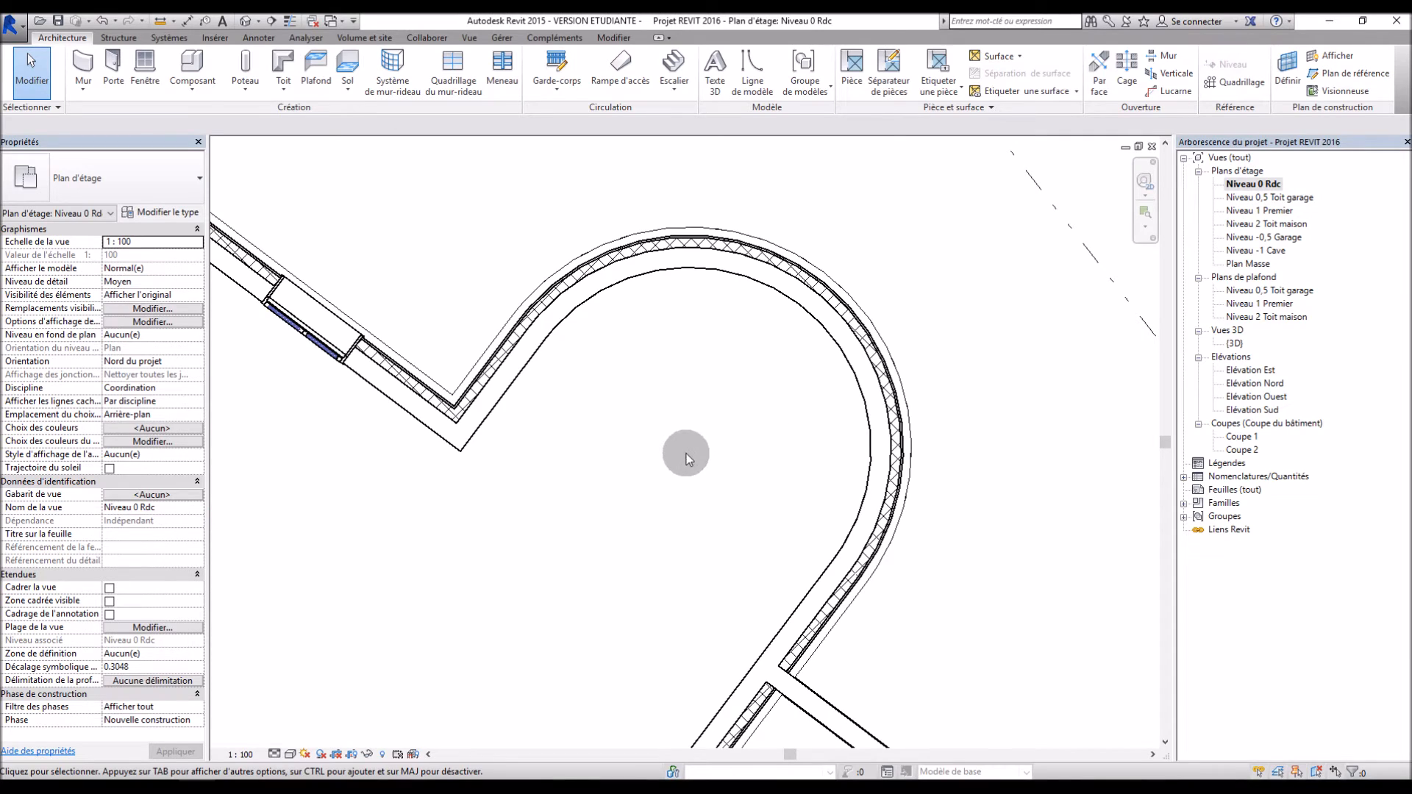
left_click(82, 62)
left_click(113, 193)
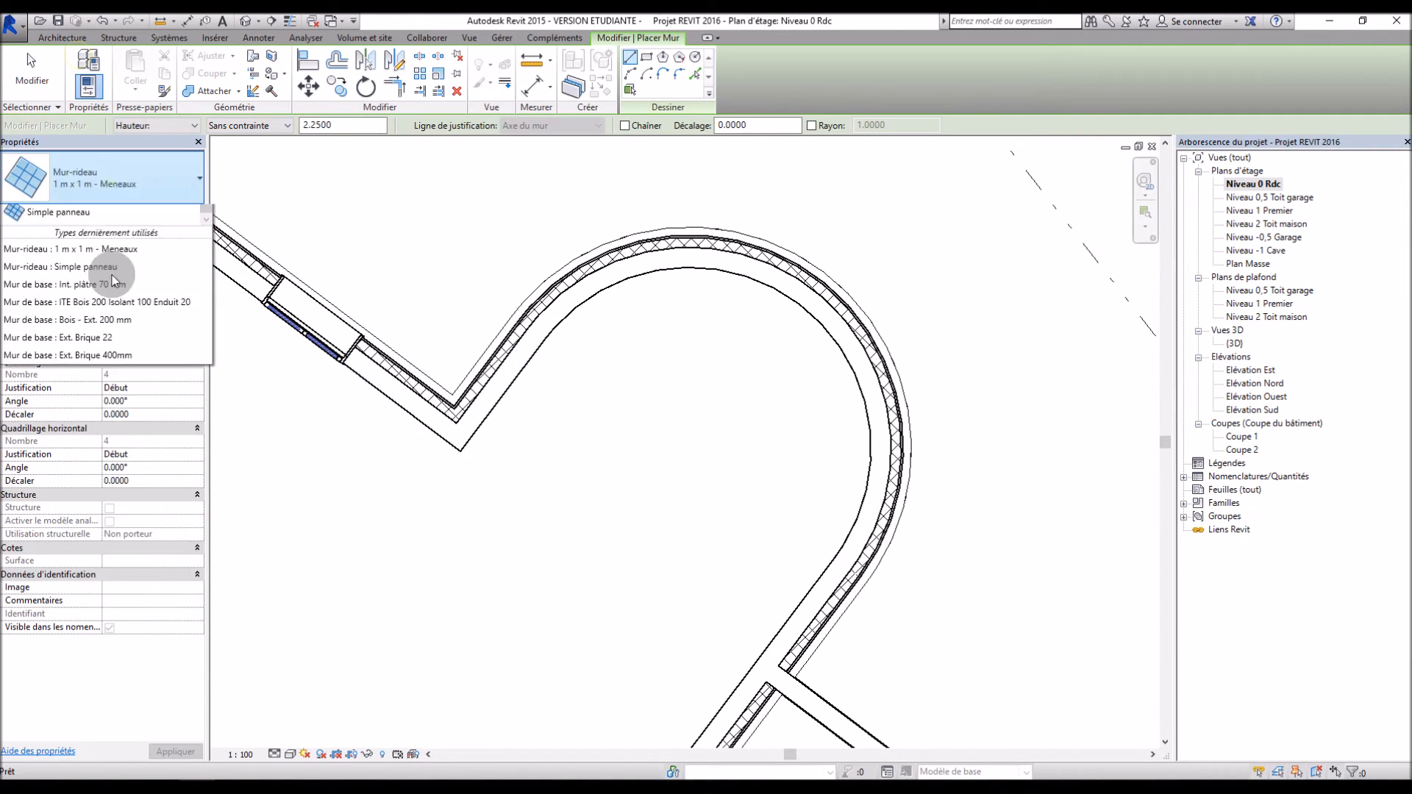
left_click(118, 448)
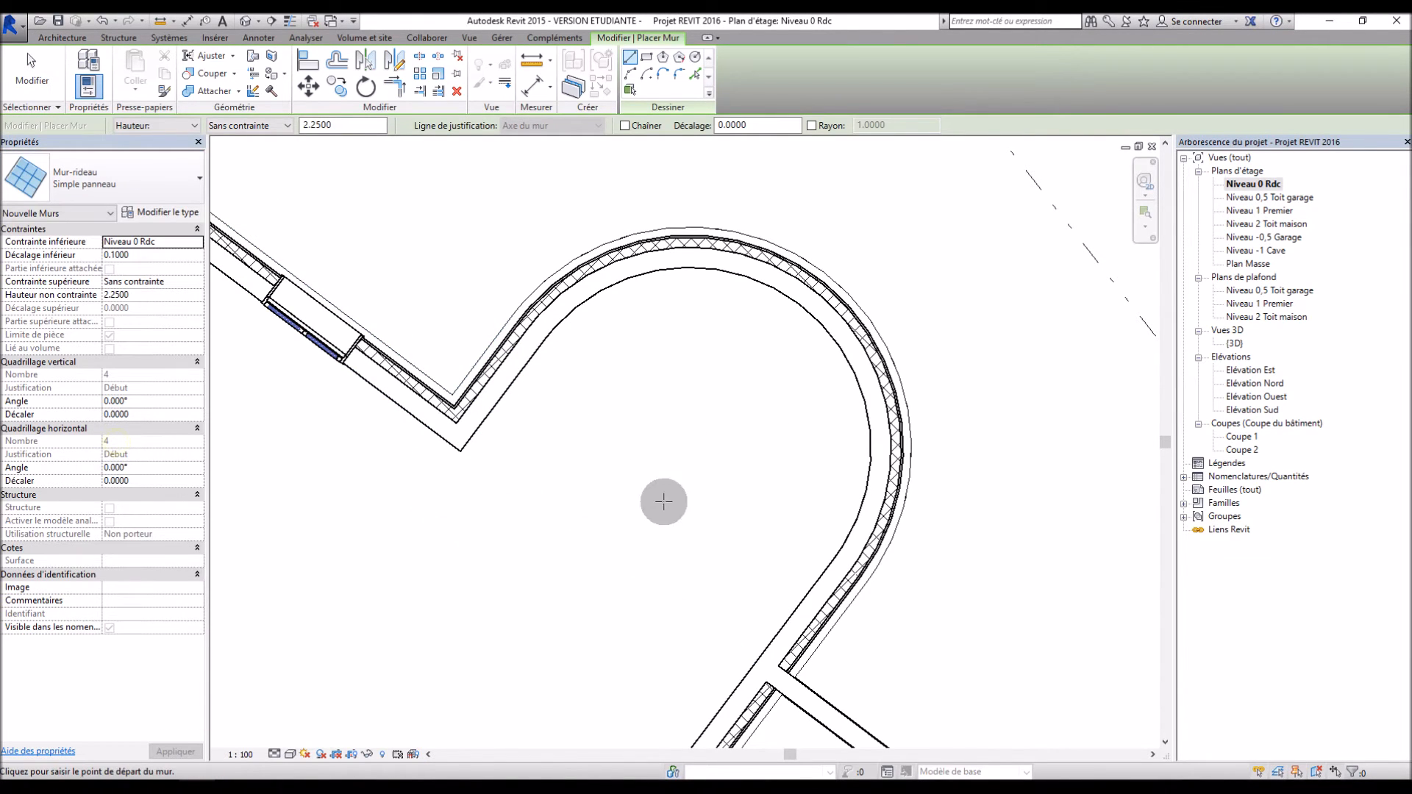
left_click(646, 74)
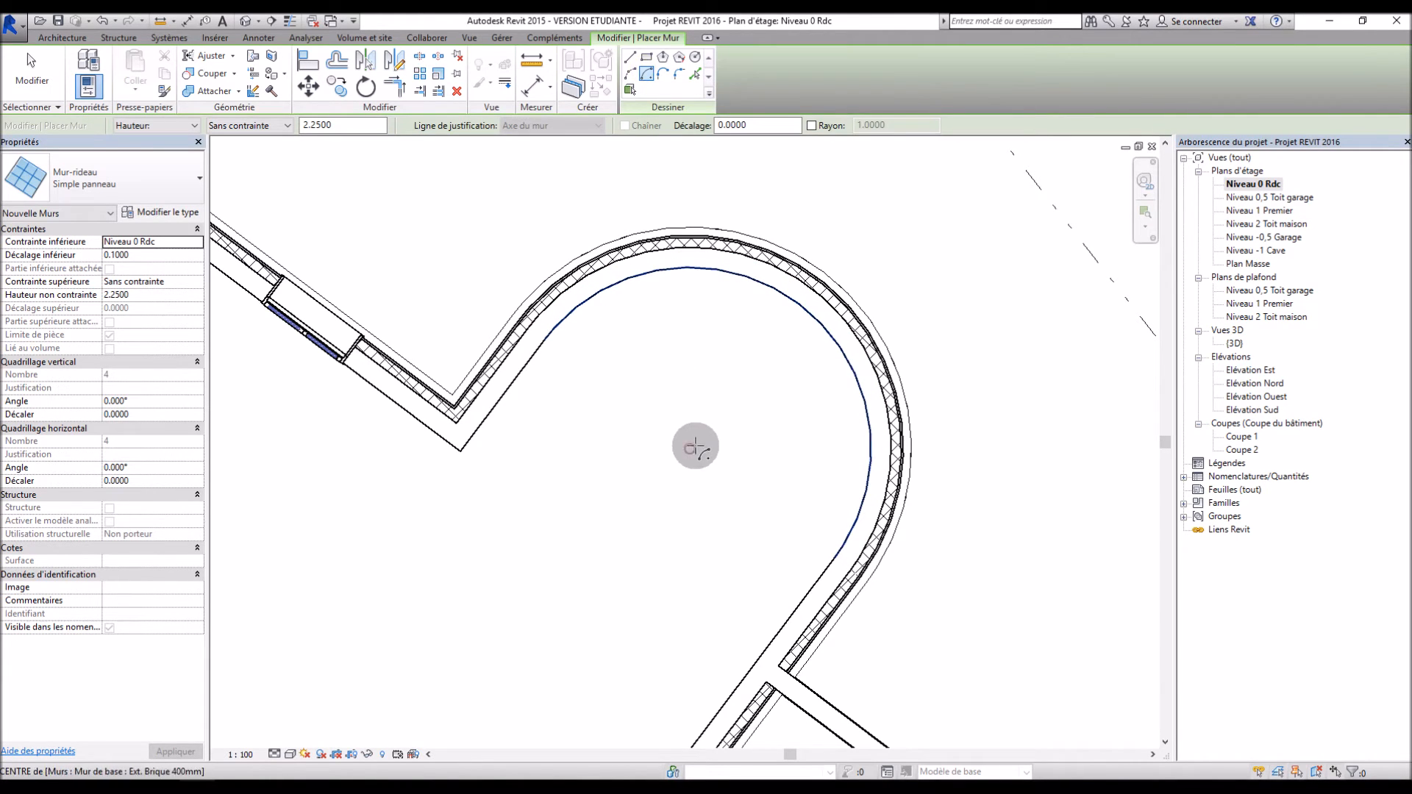
left_click(690, 448)
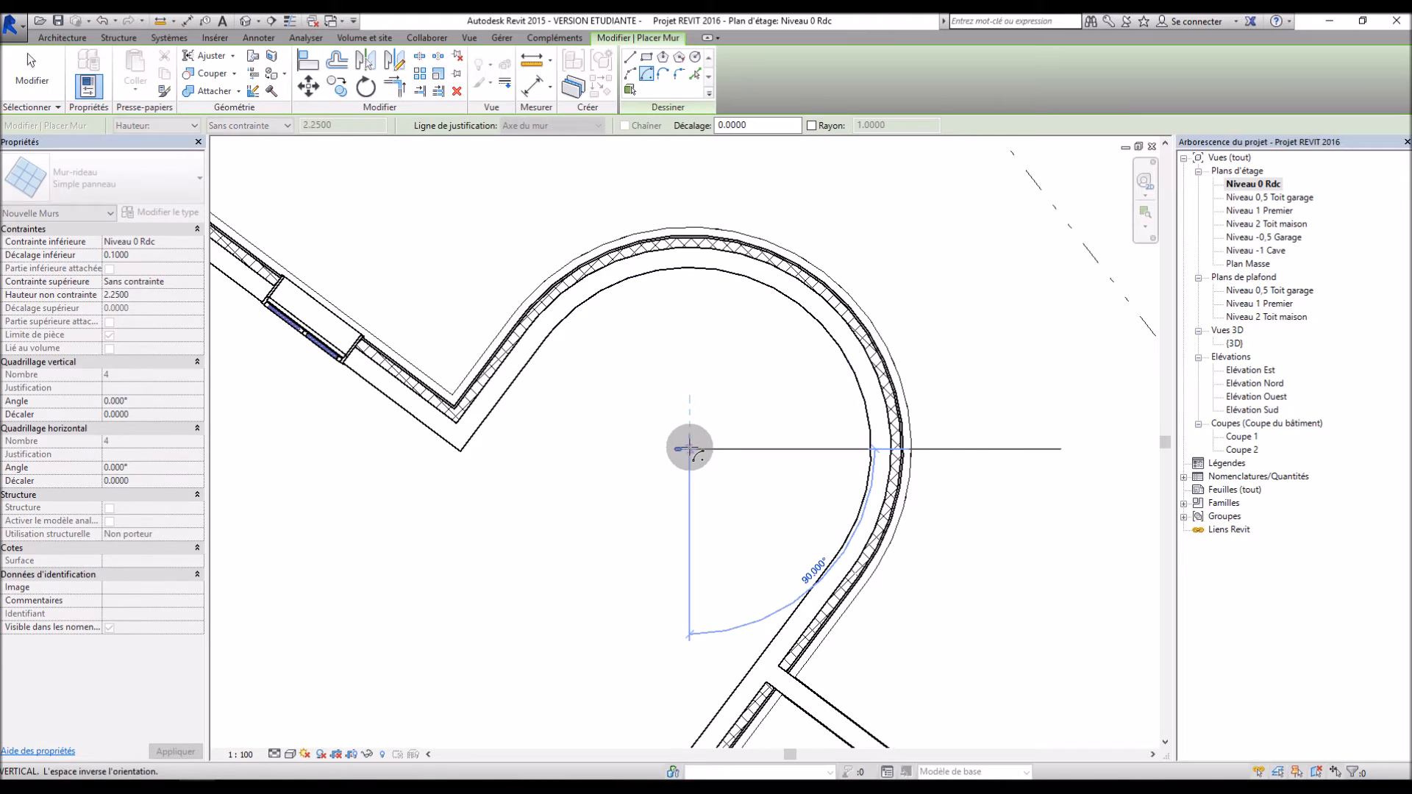
left_click(578, 287)
left_click(885, 455)
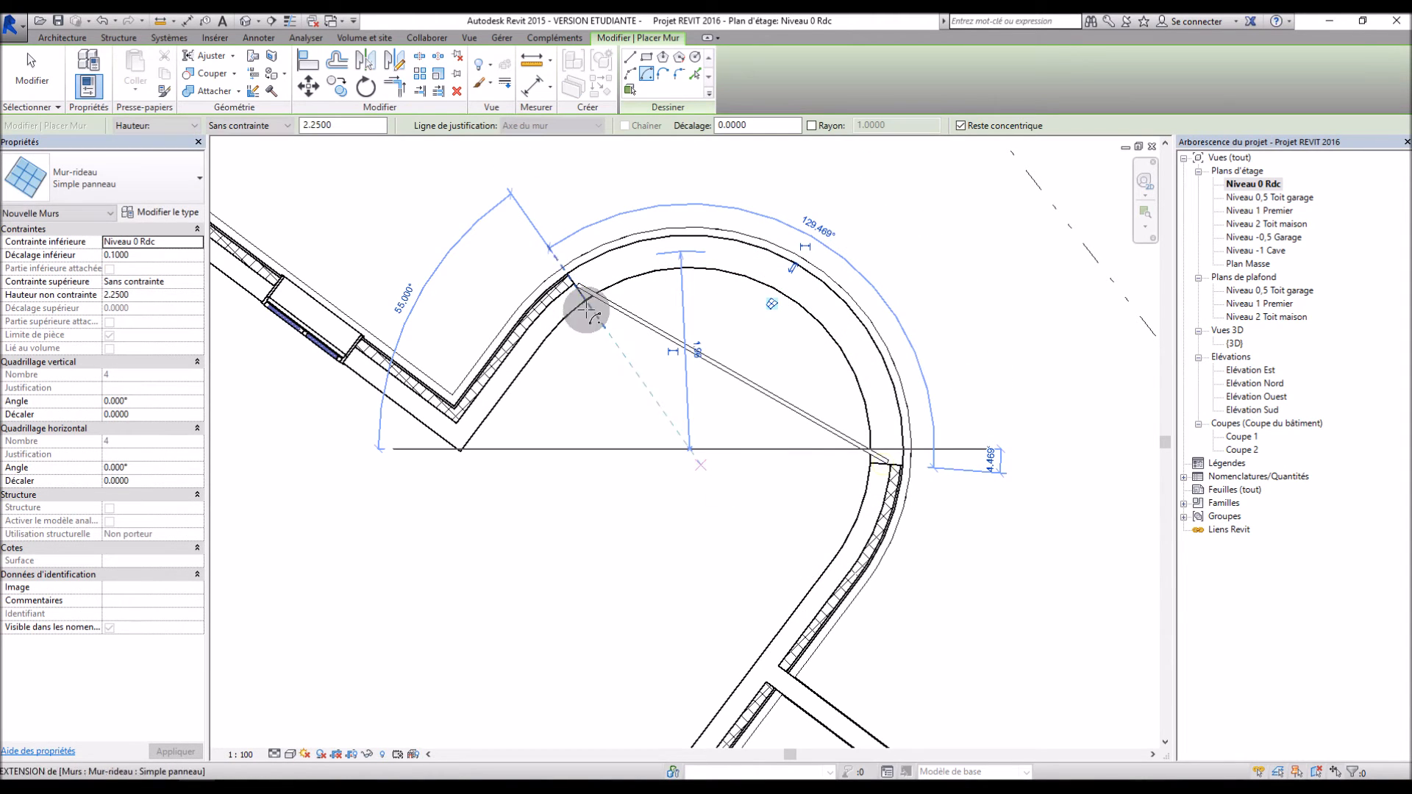
- In the Niveau 0 Rdc plan, replace the Simple panneau curtain wall with a concentric 1 m x 1 m - Meneaux arc of about 123°
double_click(1235, 343)
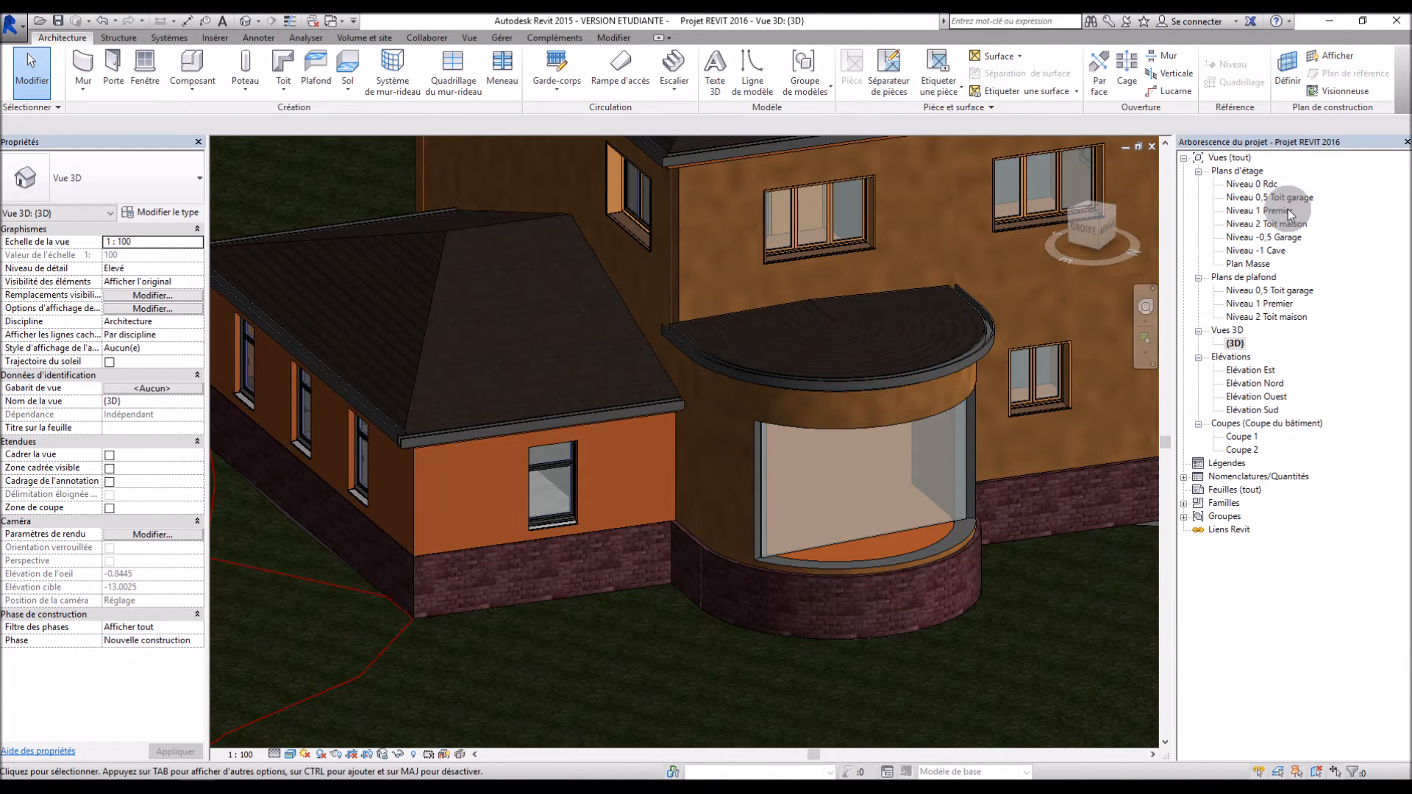
double_click(1258, 185)
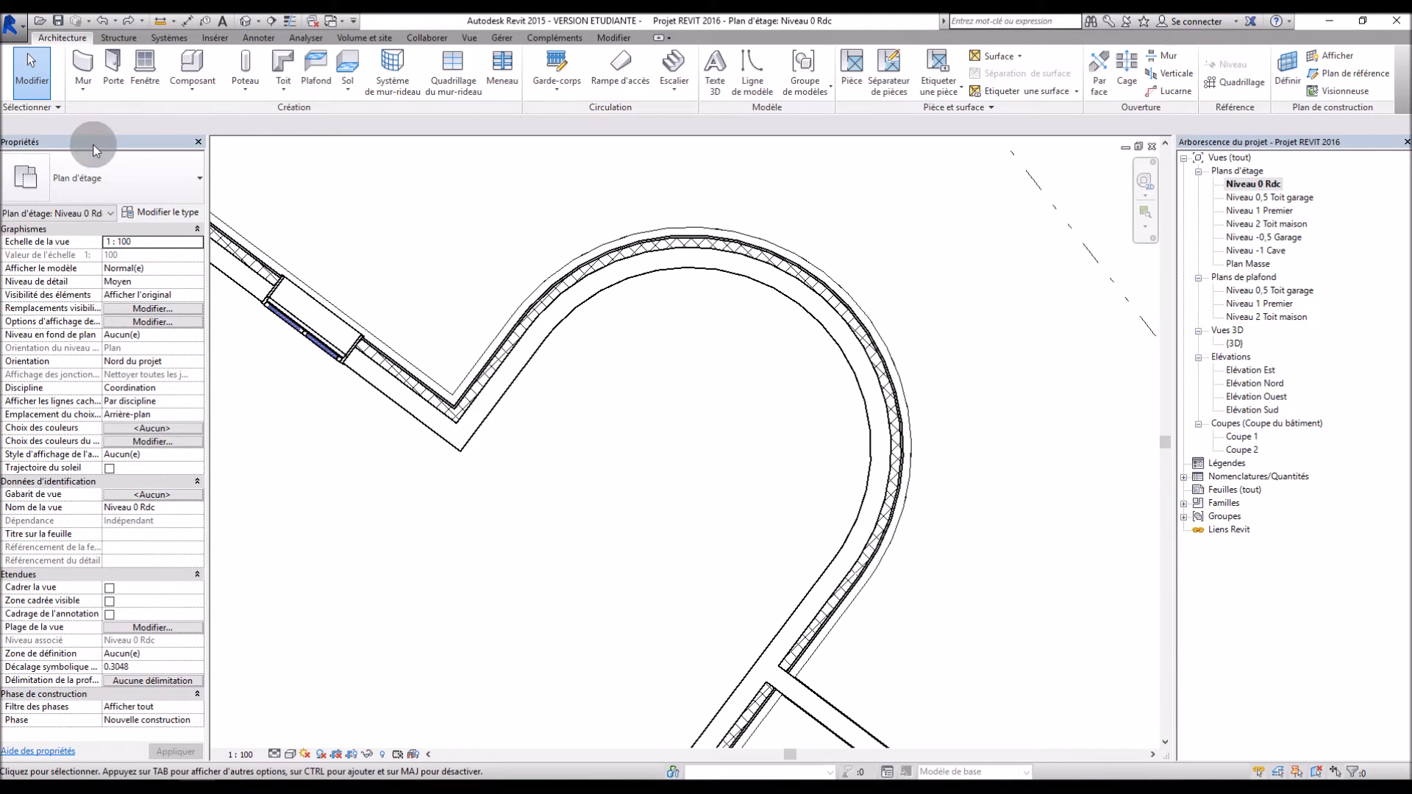
left_click(83, 68)
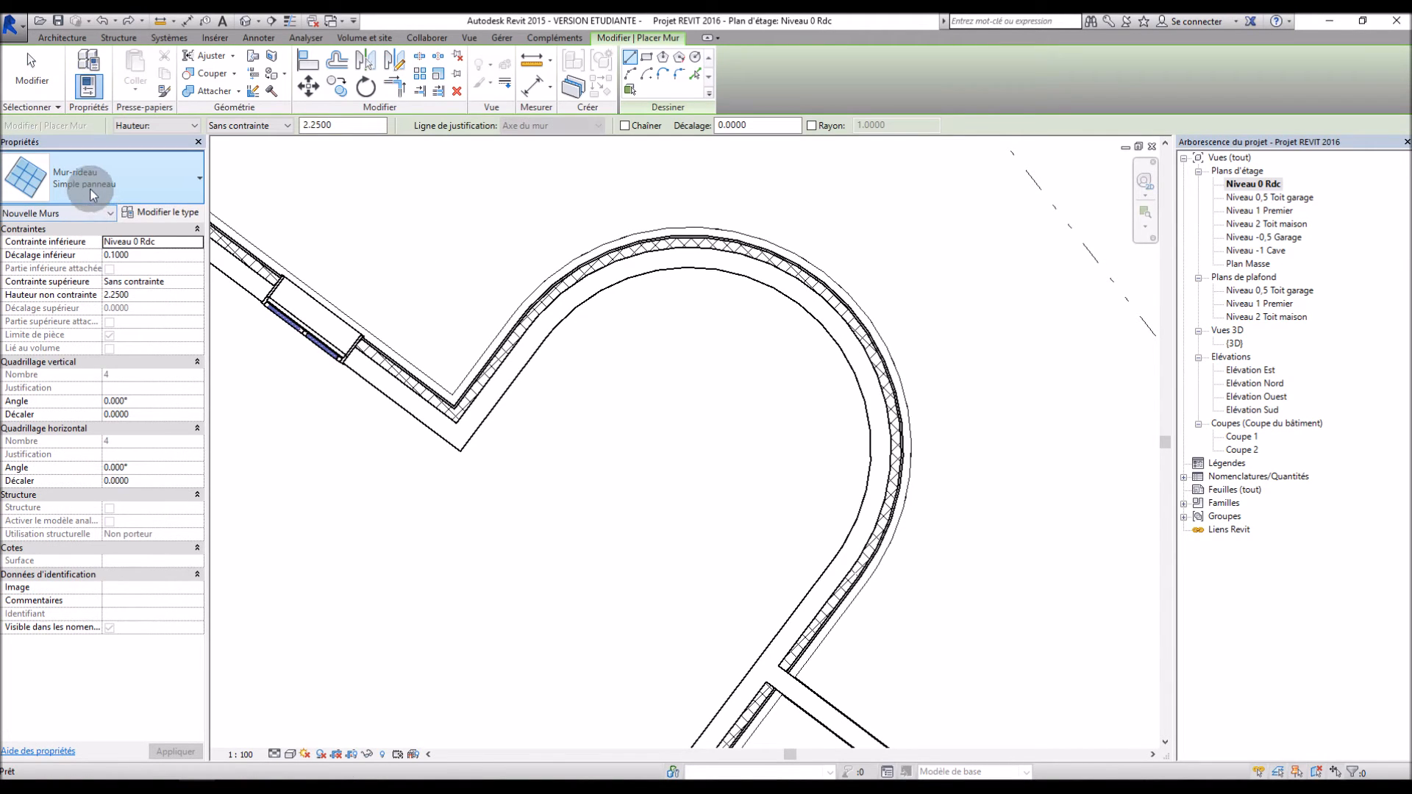
left_click(89, 189)
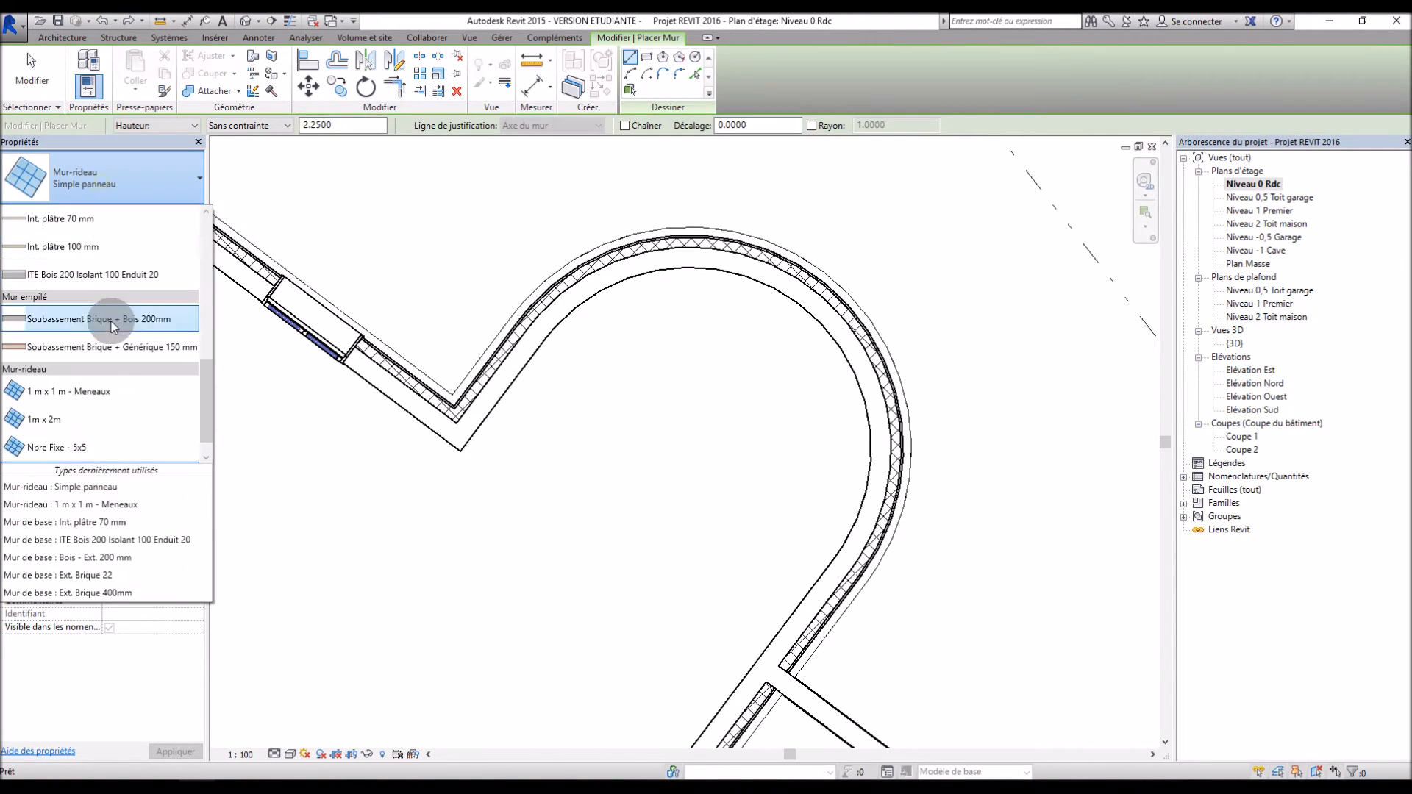
left_click(102, 392)
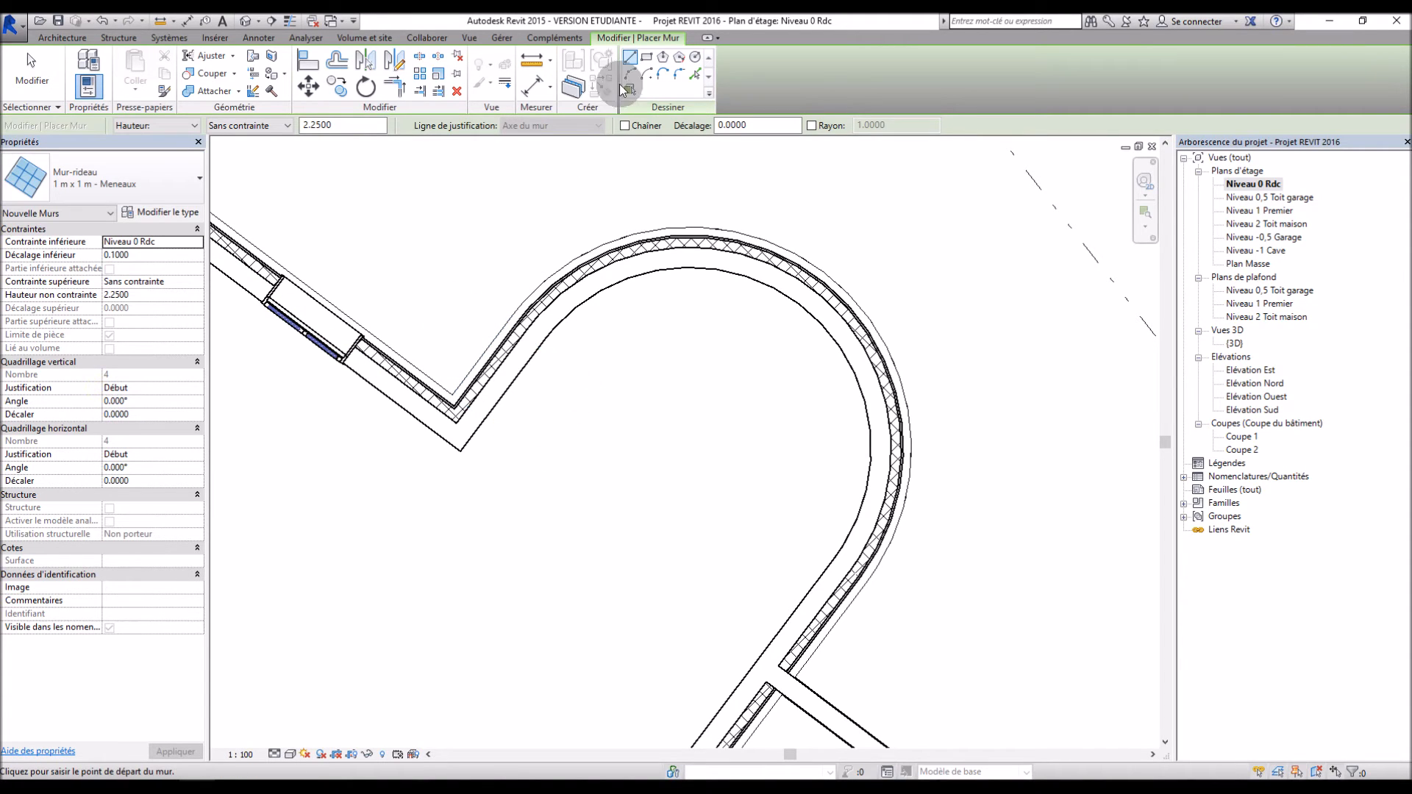
left_click(647, 74)
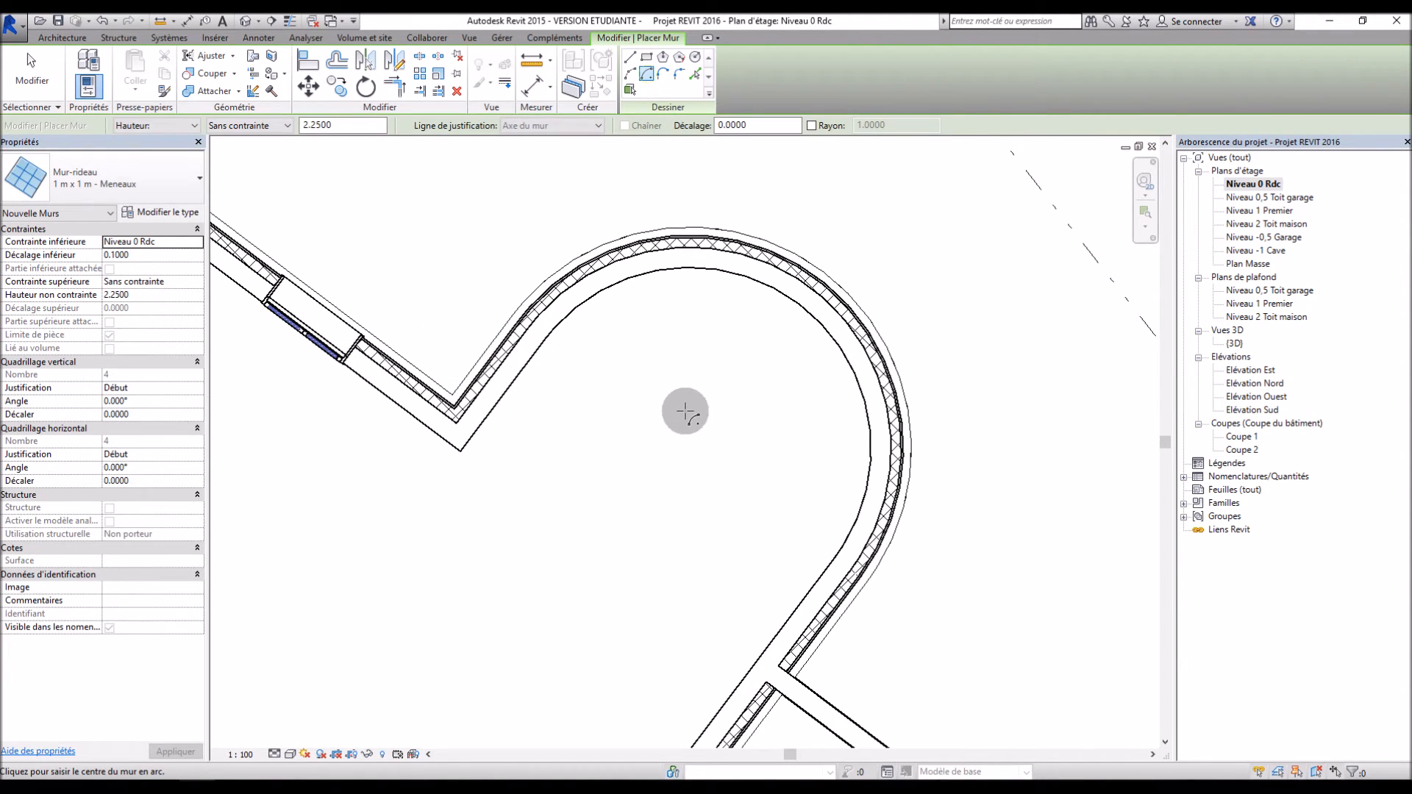
left_click(688, 448)
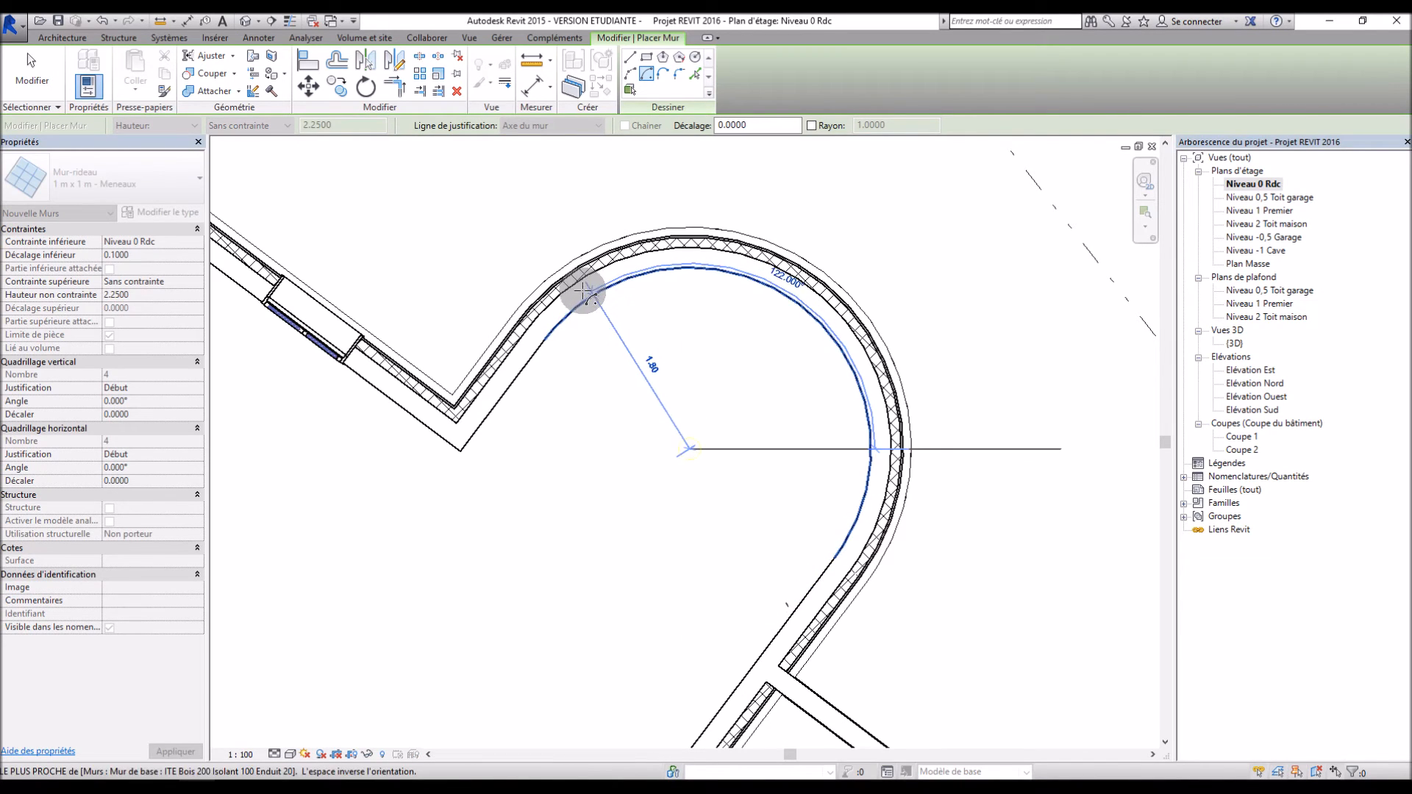
left_click(882, 447)
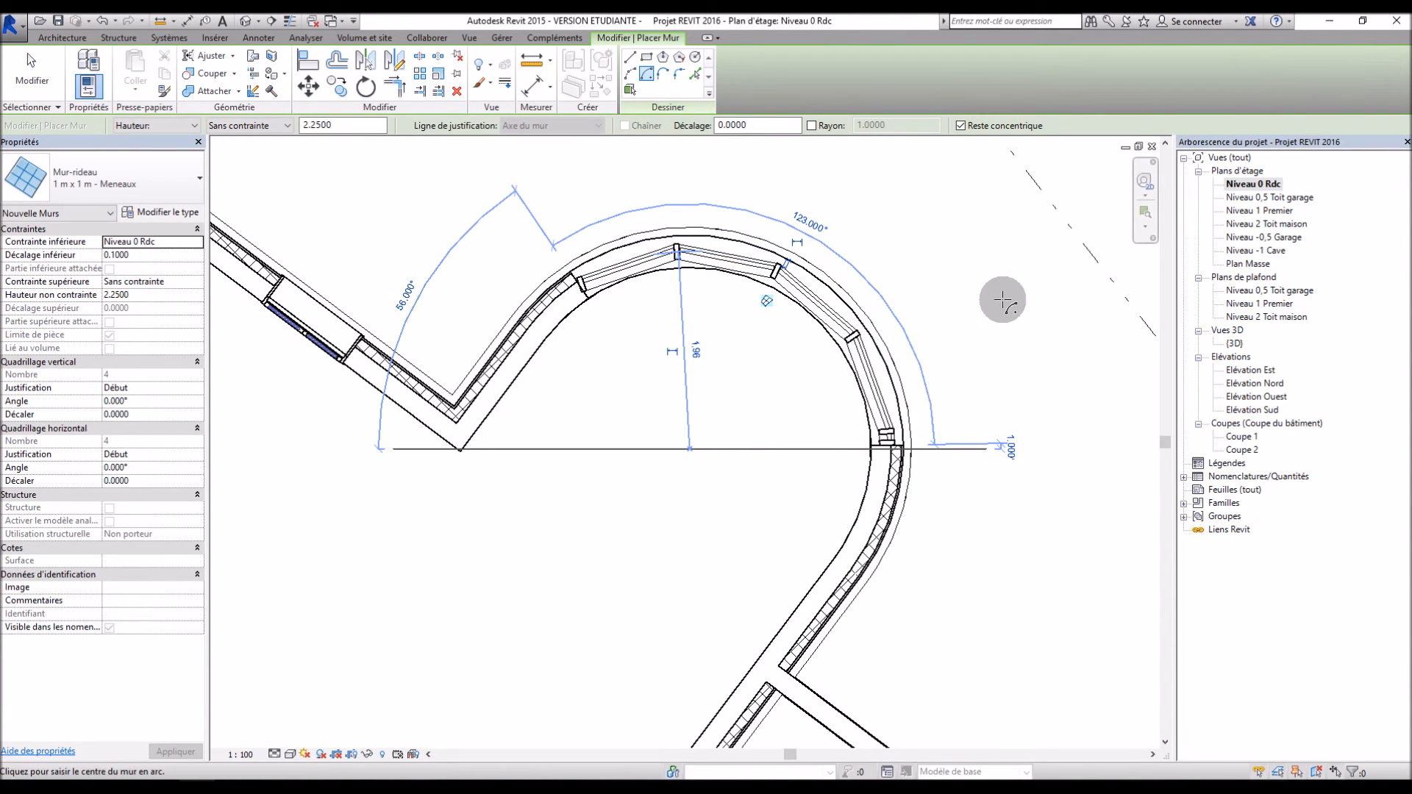
key("Escape")
- Extend the curved curtain wall's lower end to an arc of about 149°, and try to extend its other end along the rounded wall
left_click(890, 371)
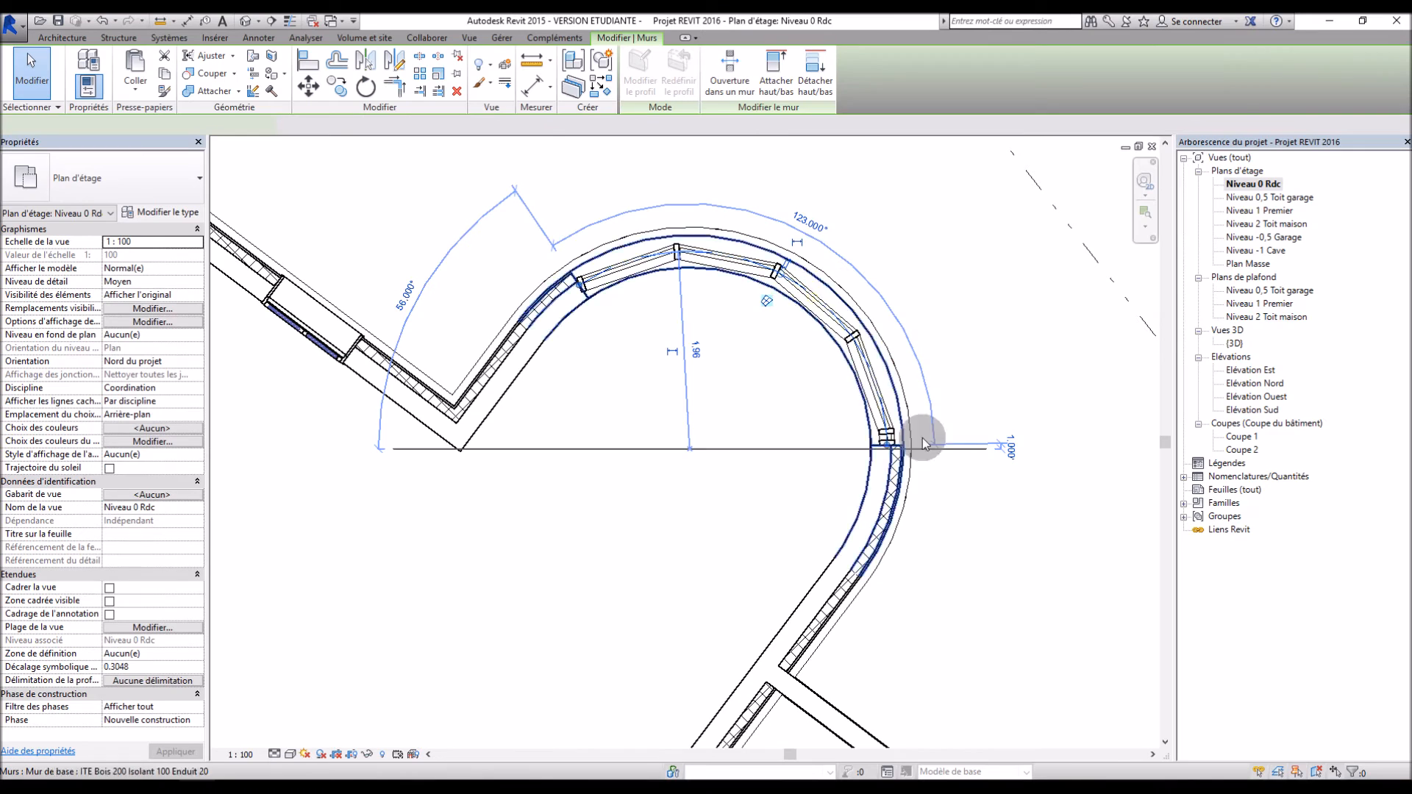
left_click_drag(898, 460, 824, 540)
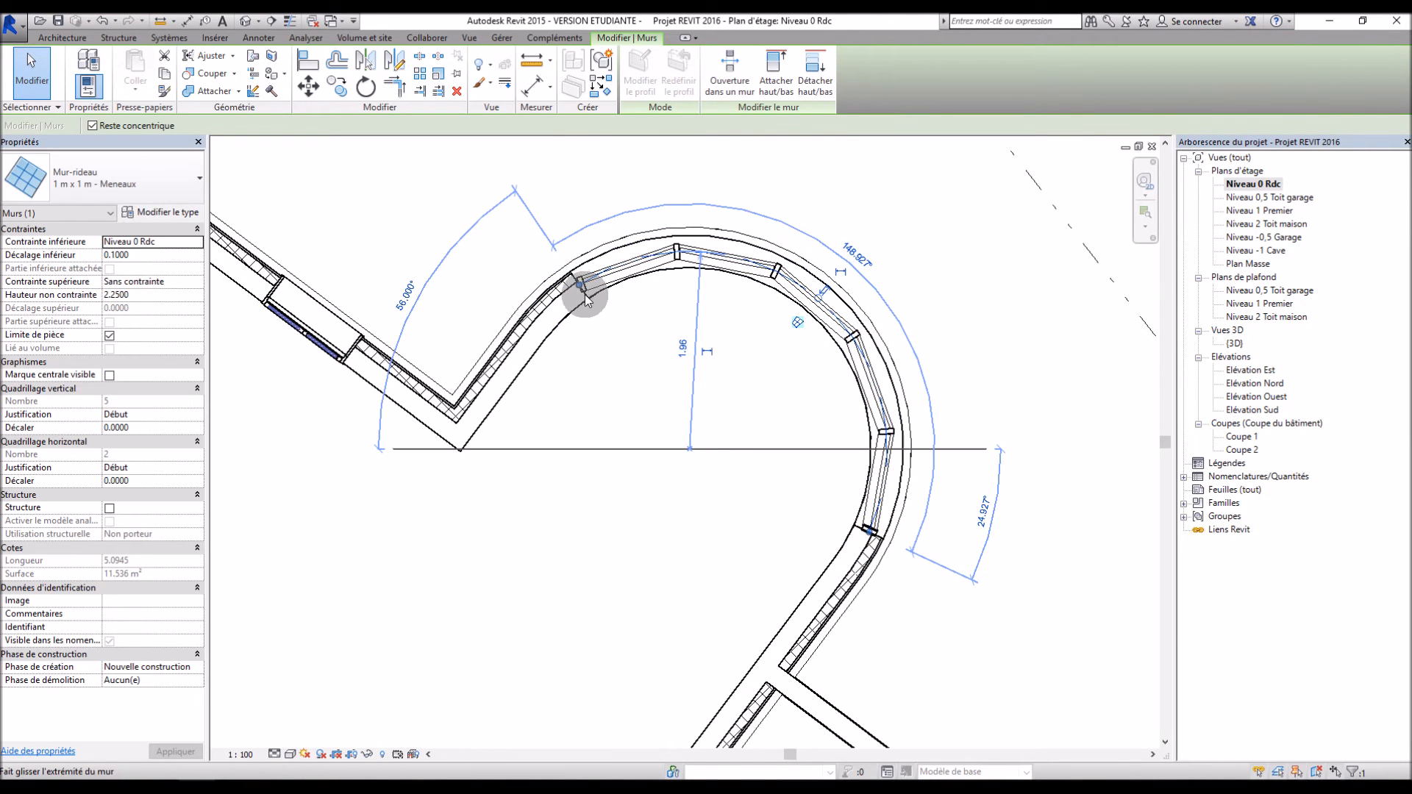
left_click_drag(580, 287, 654, 365)
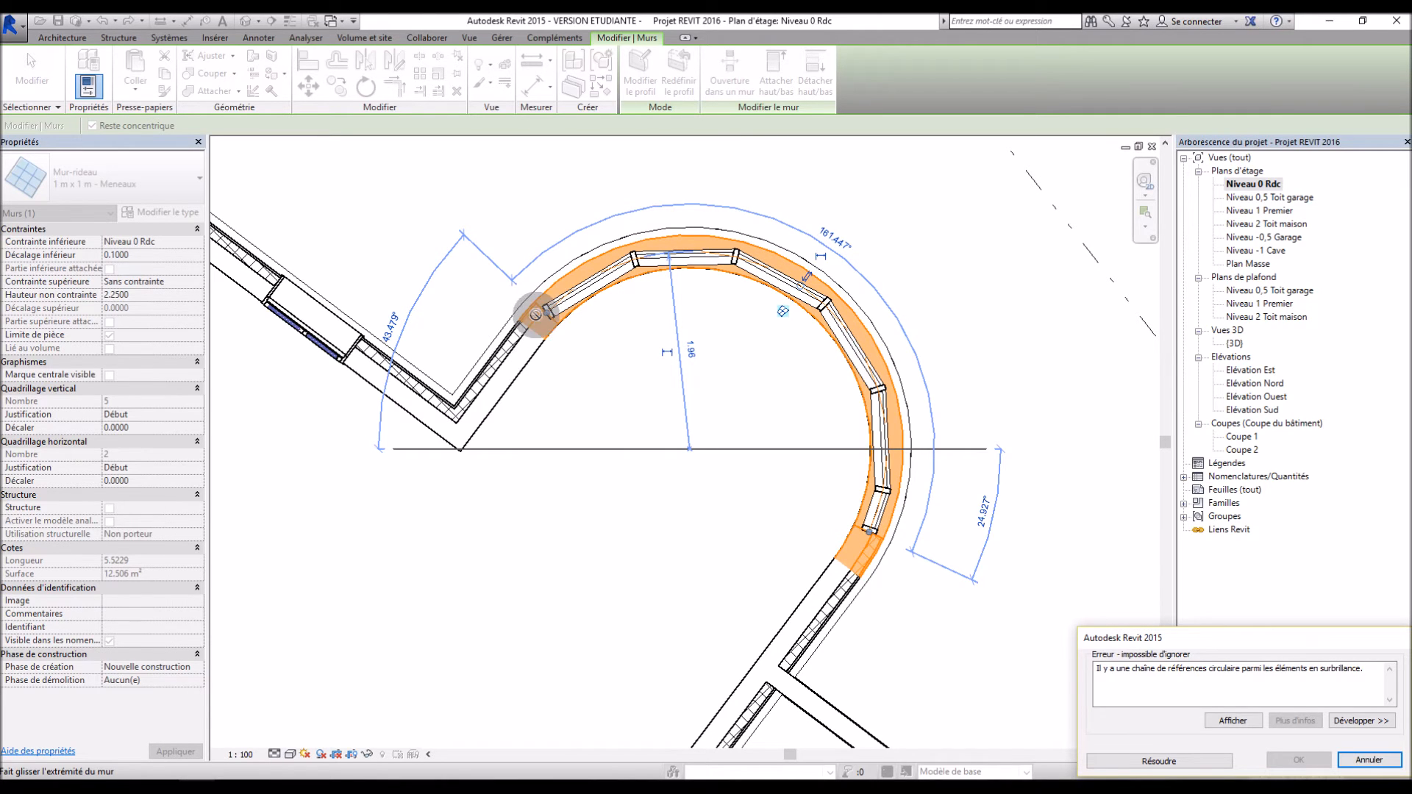
left_click(1353, 761)
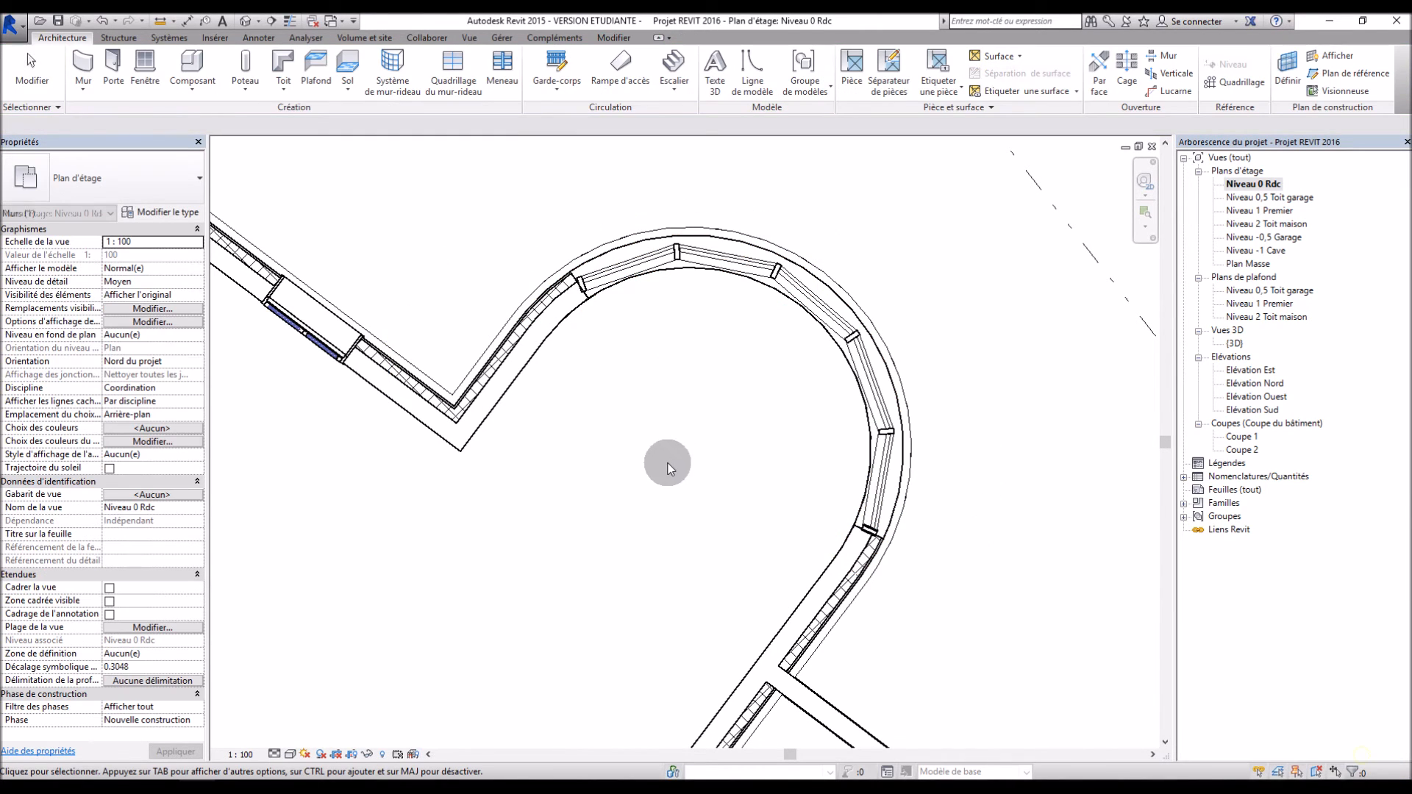
- Extend the curved curtain wall's upper end to about 154° and set its arc angle to 150°
left_click(578, 281)
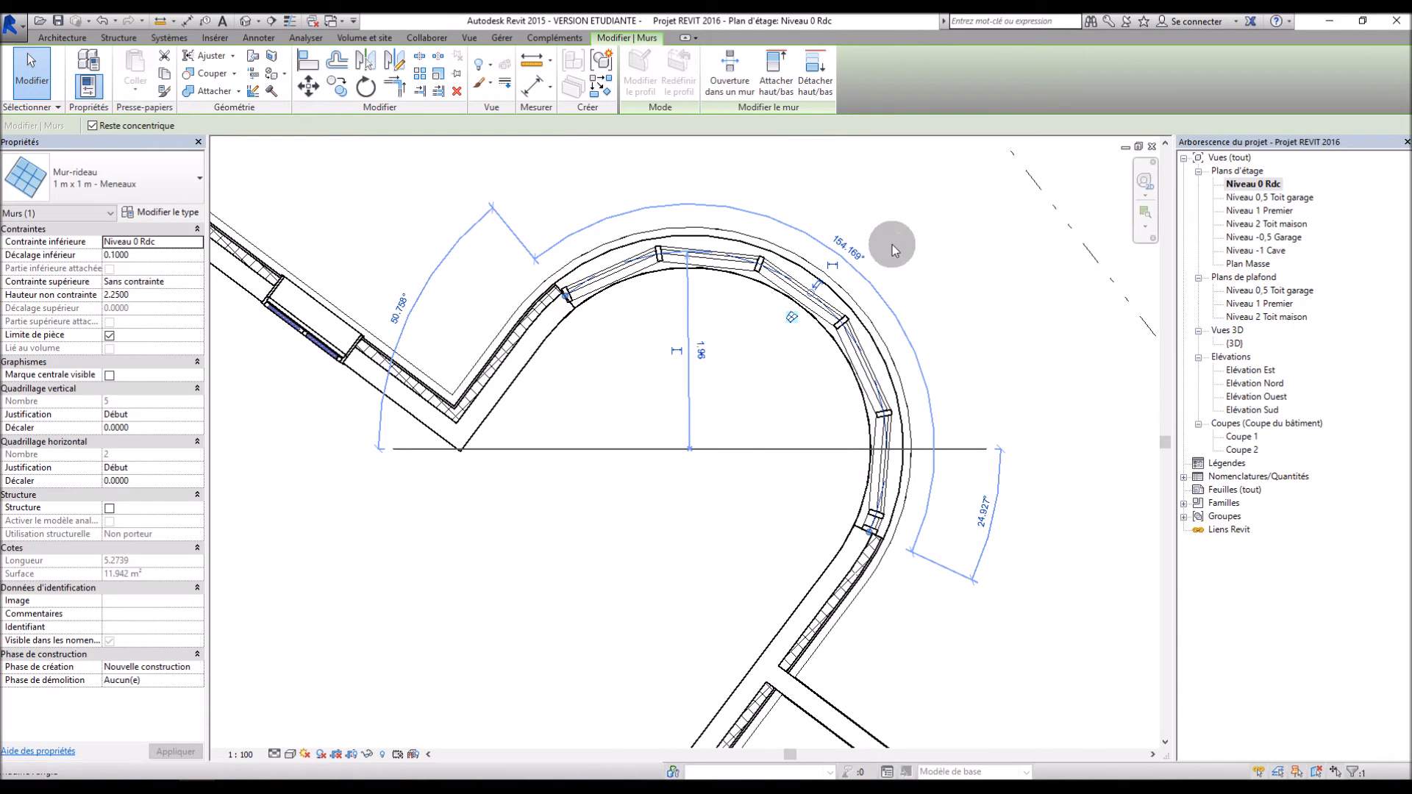
left_click(853, 256)
type("150")
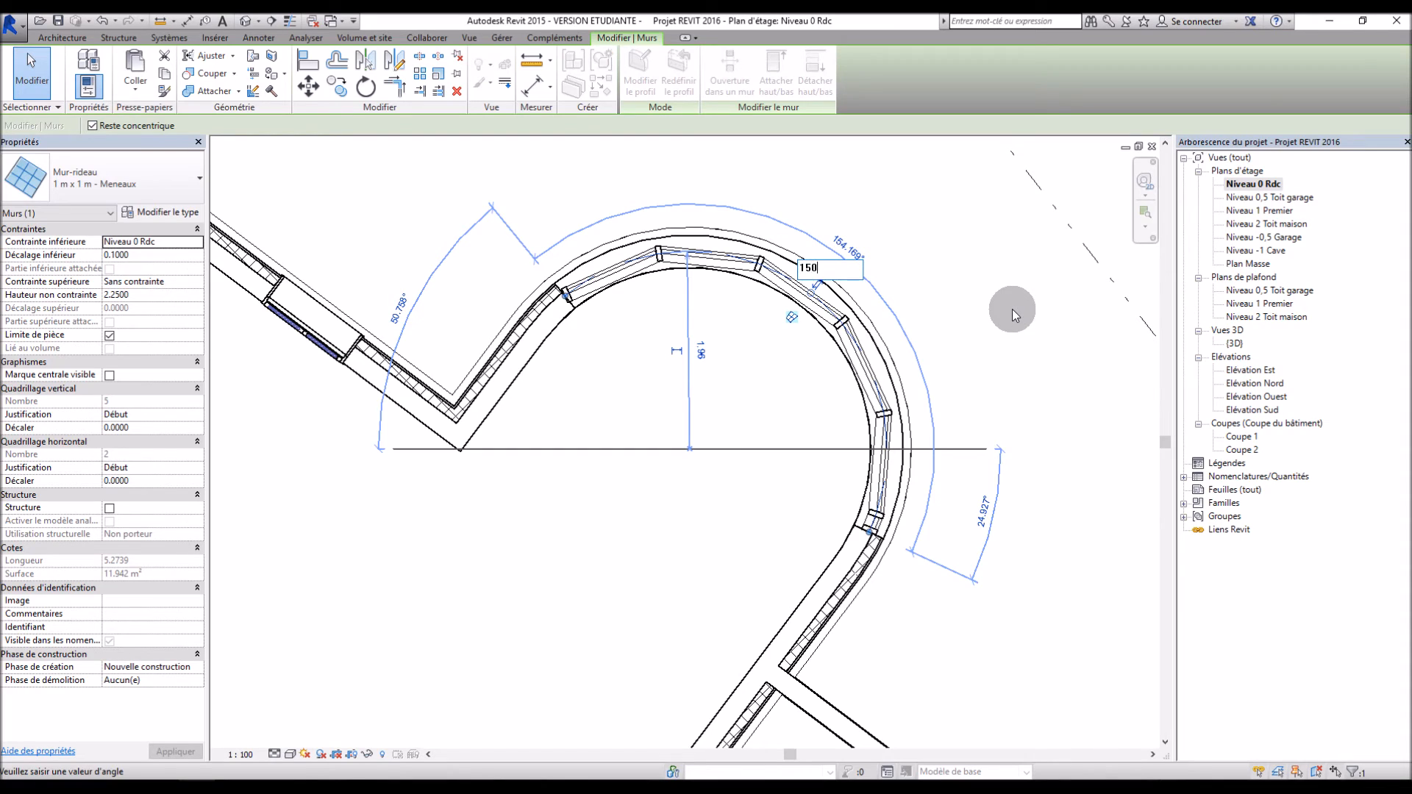
key("Return")
left_click(996, 316)
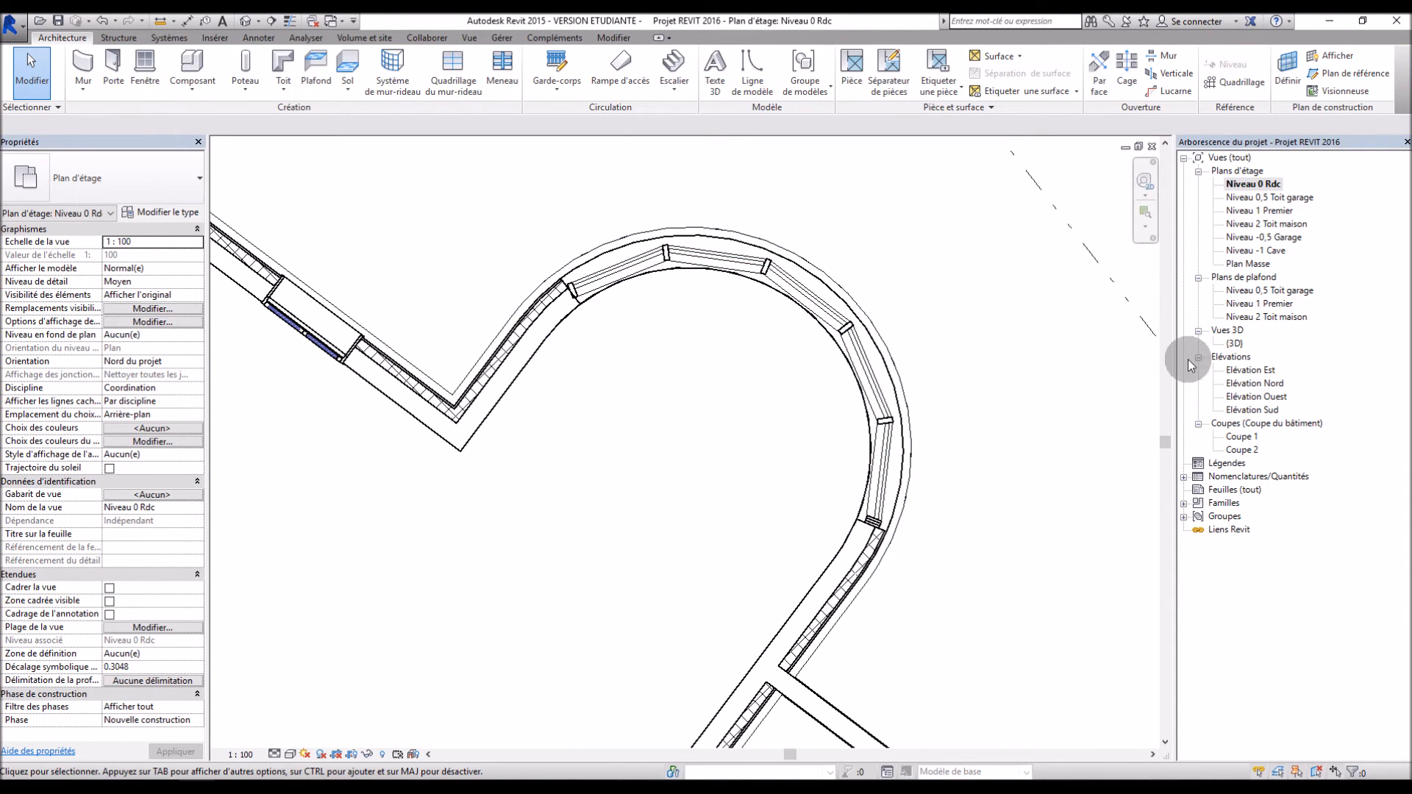
- In the 3D view, set the curved curtain wall type's vertical grid spacing to 0.5 and apply it
double_click(1233, 344)
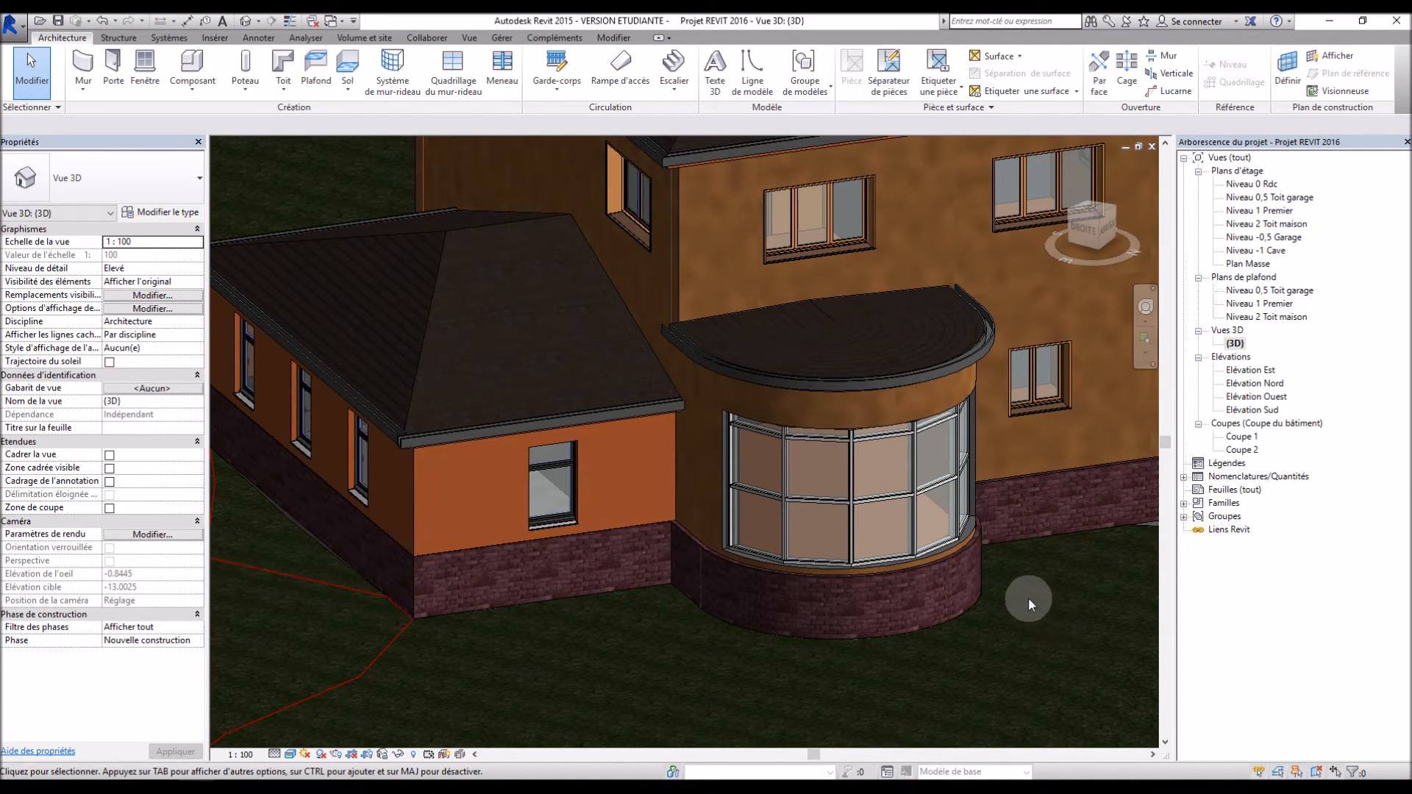
left_click(807, 489)
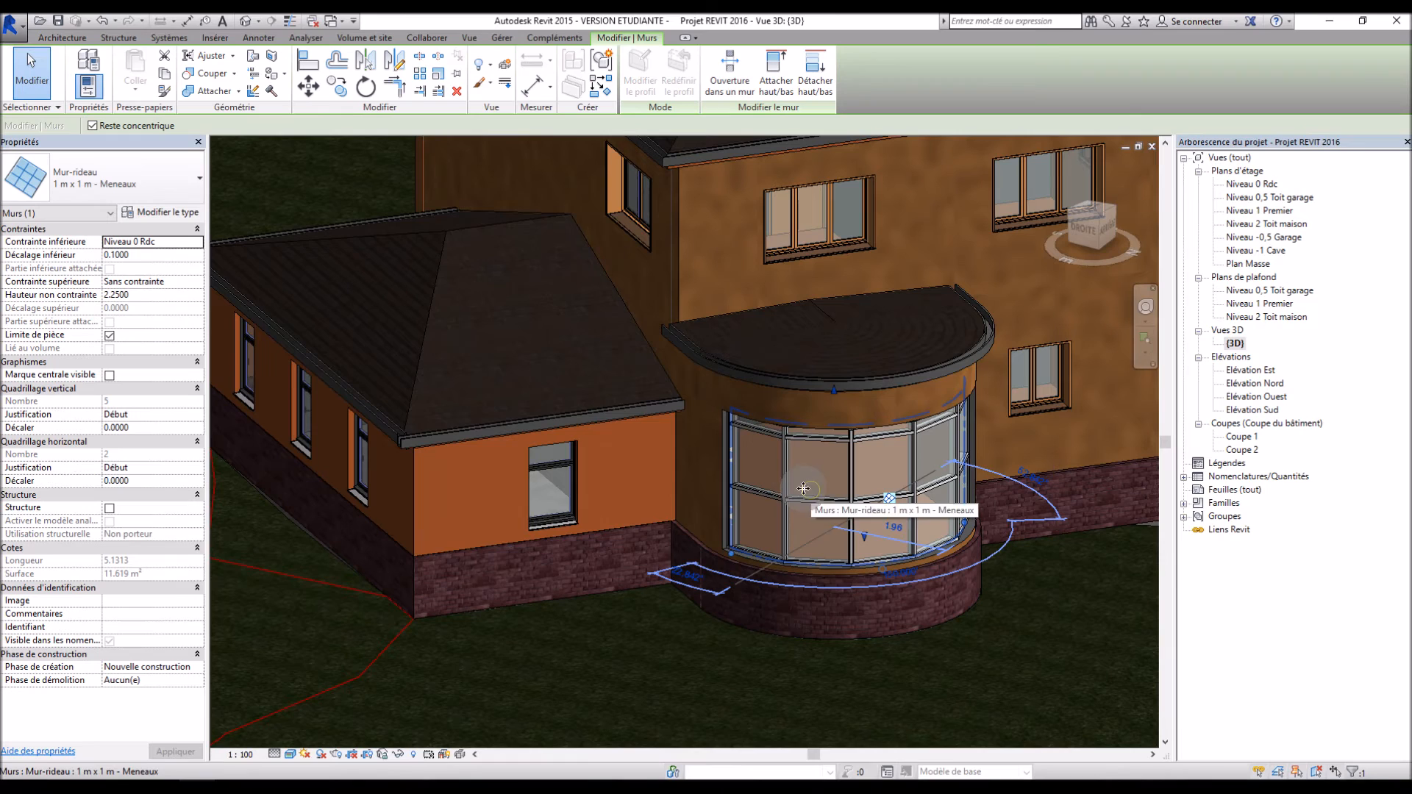
left_click(184, 212)
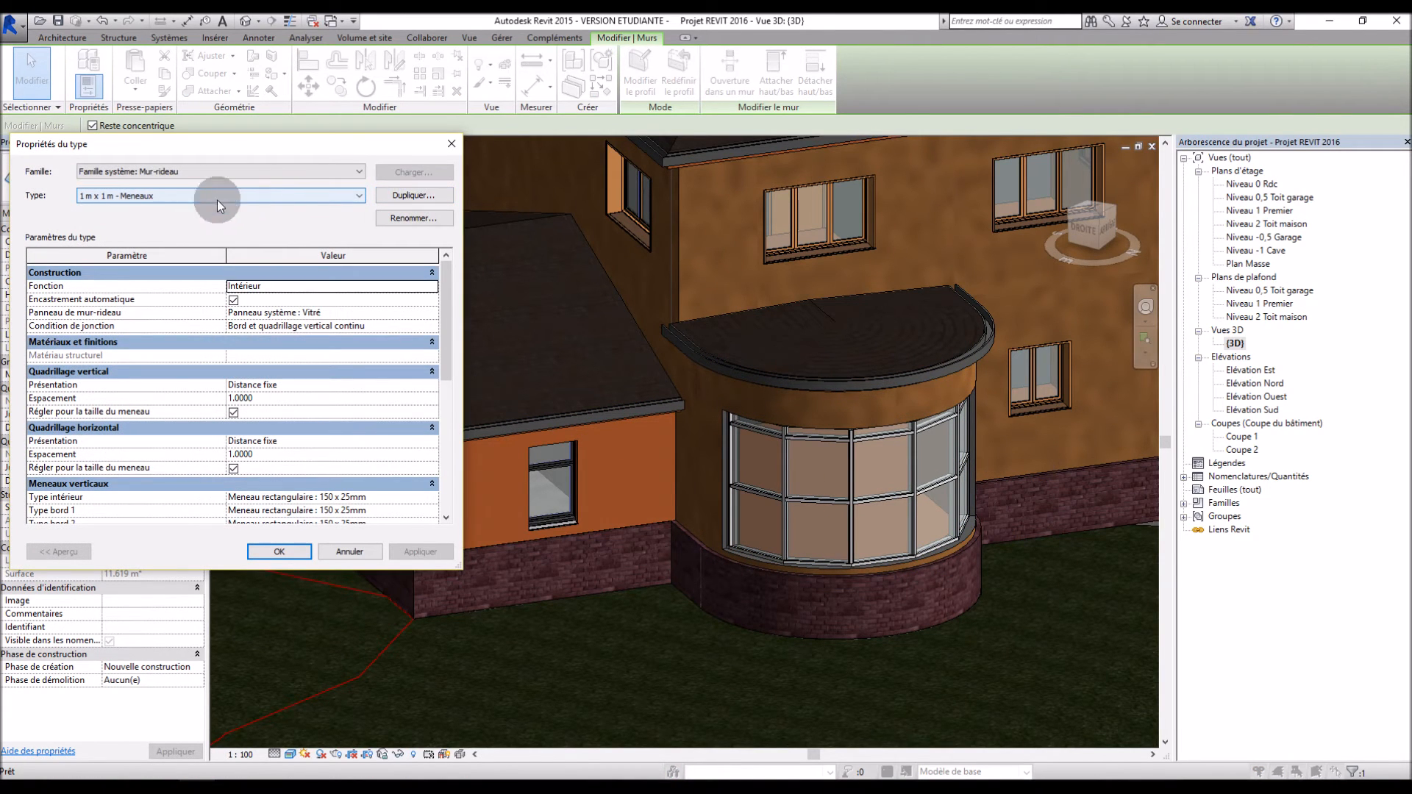
left_click_drag(358, 144, 585, 140)
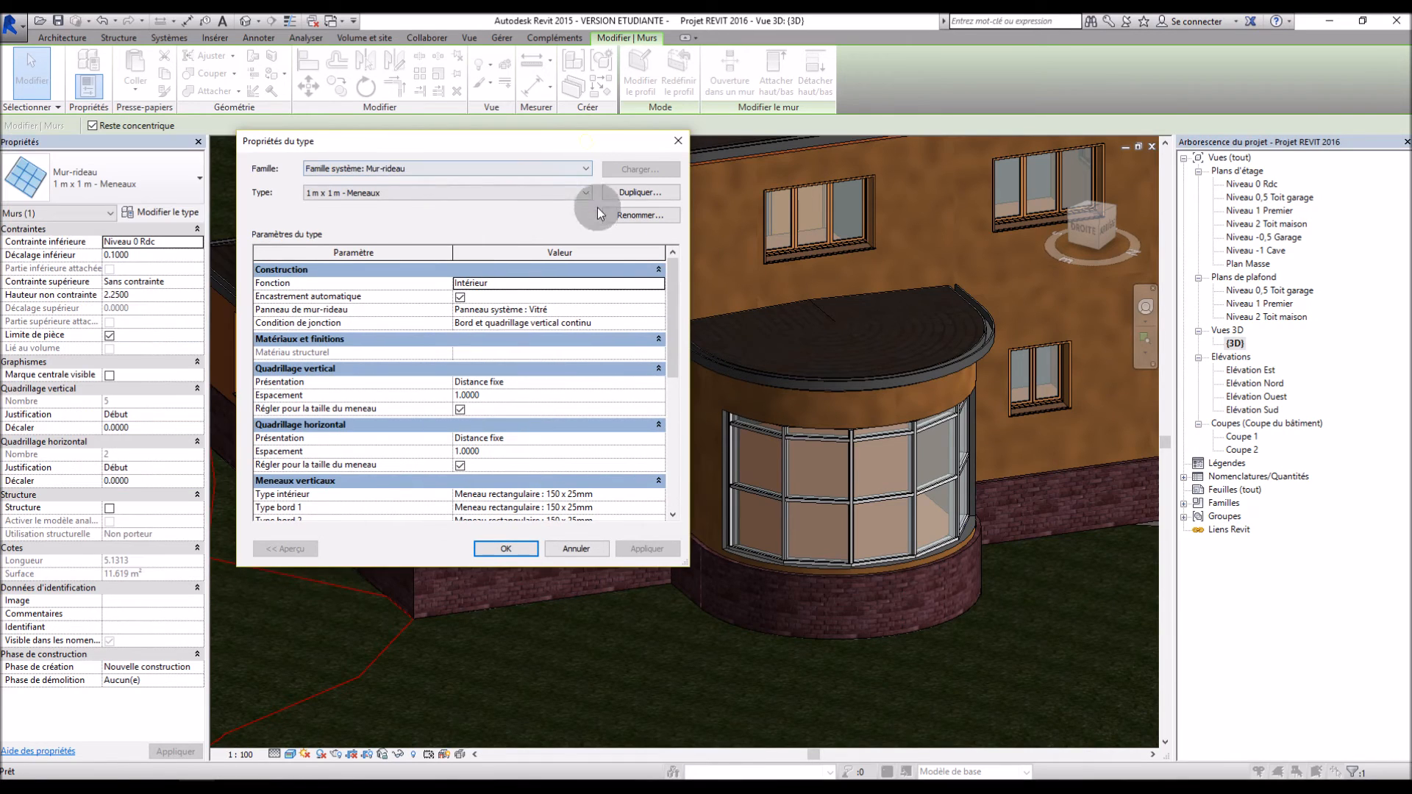
left_click(501, 395)
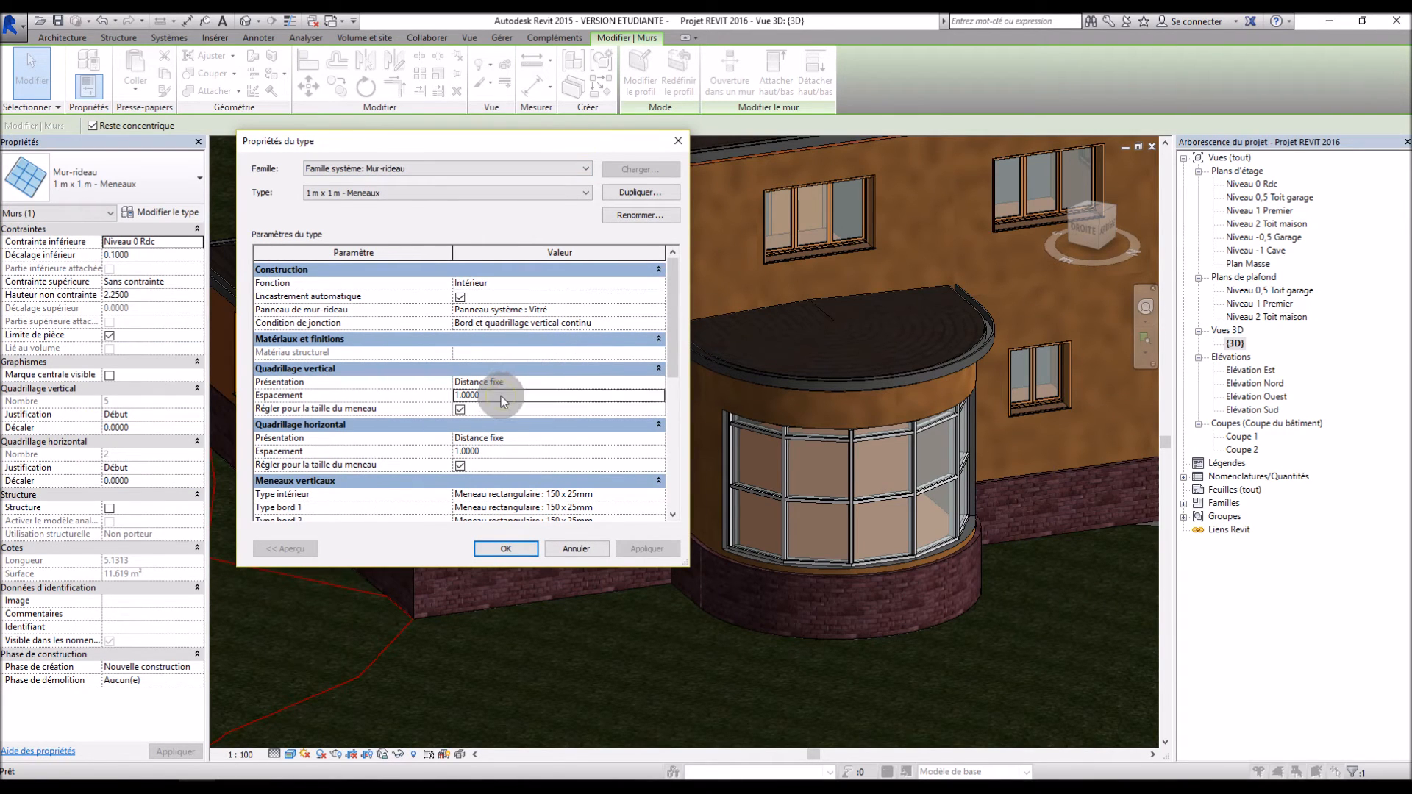
type("0.5000")
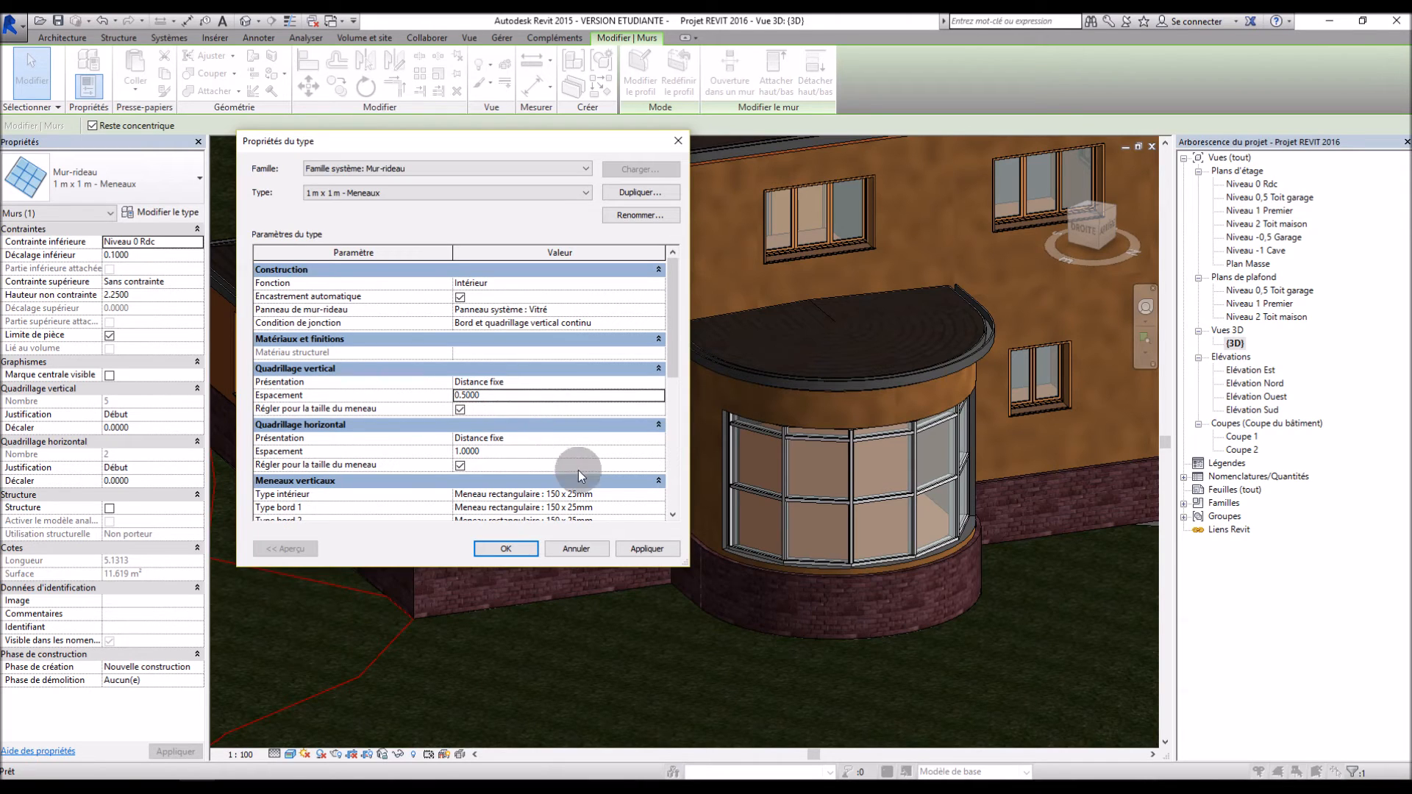
left_click(649, 549)
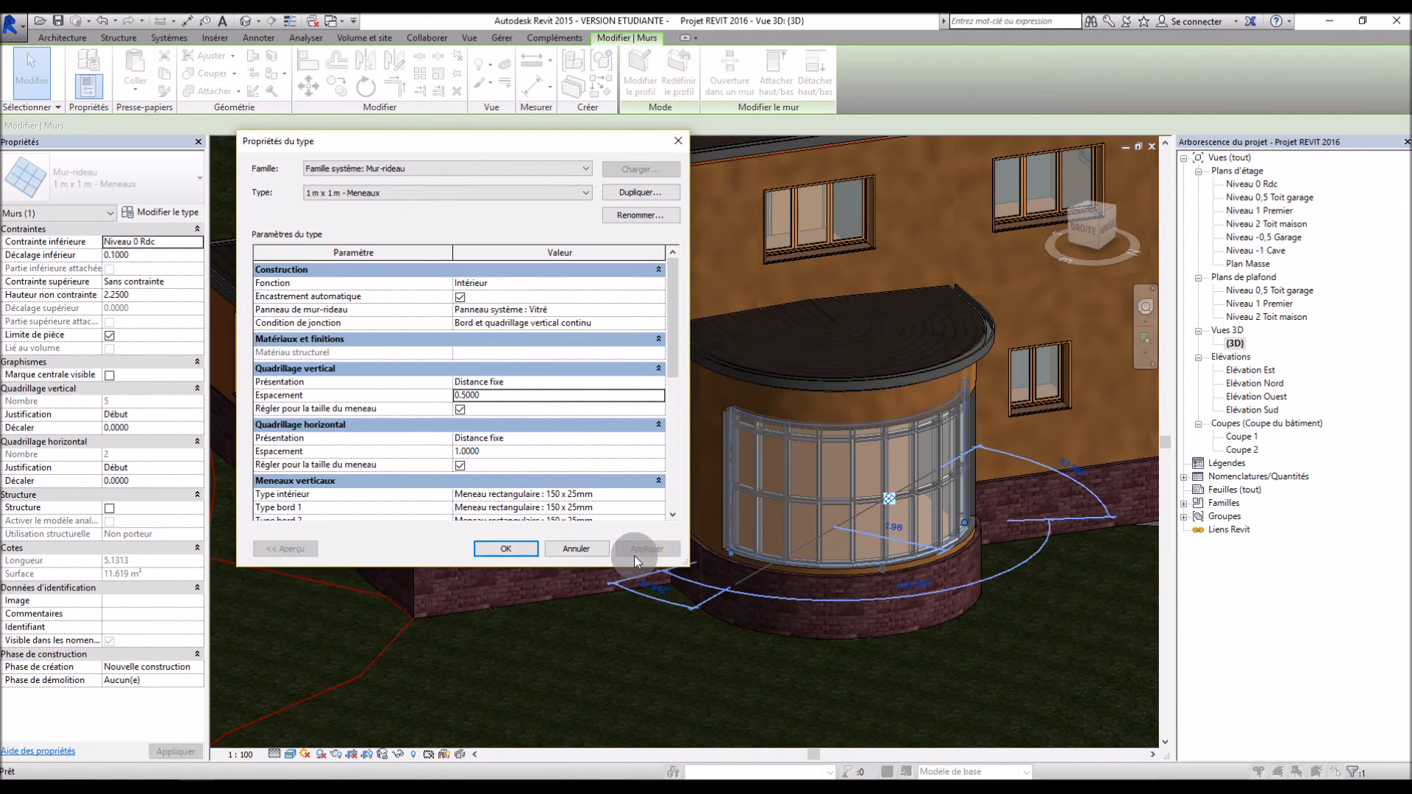
left_click(532, 550)
left_click(535, 644)
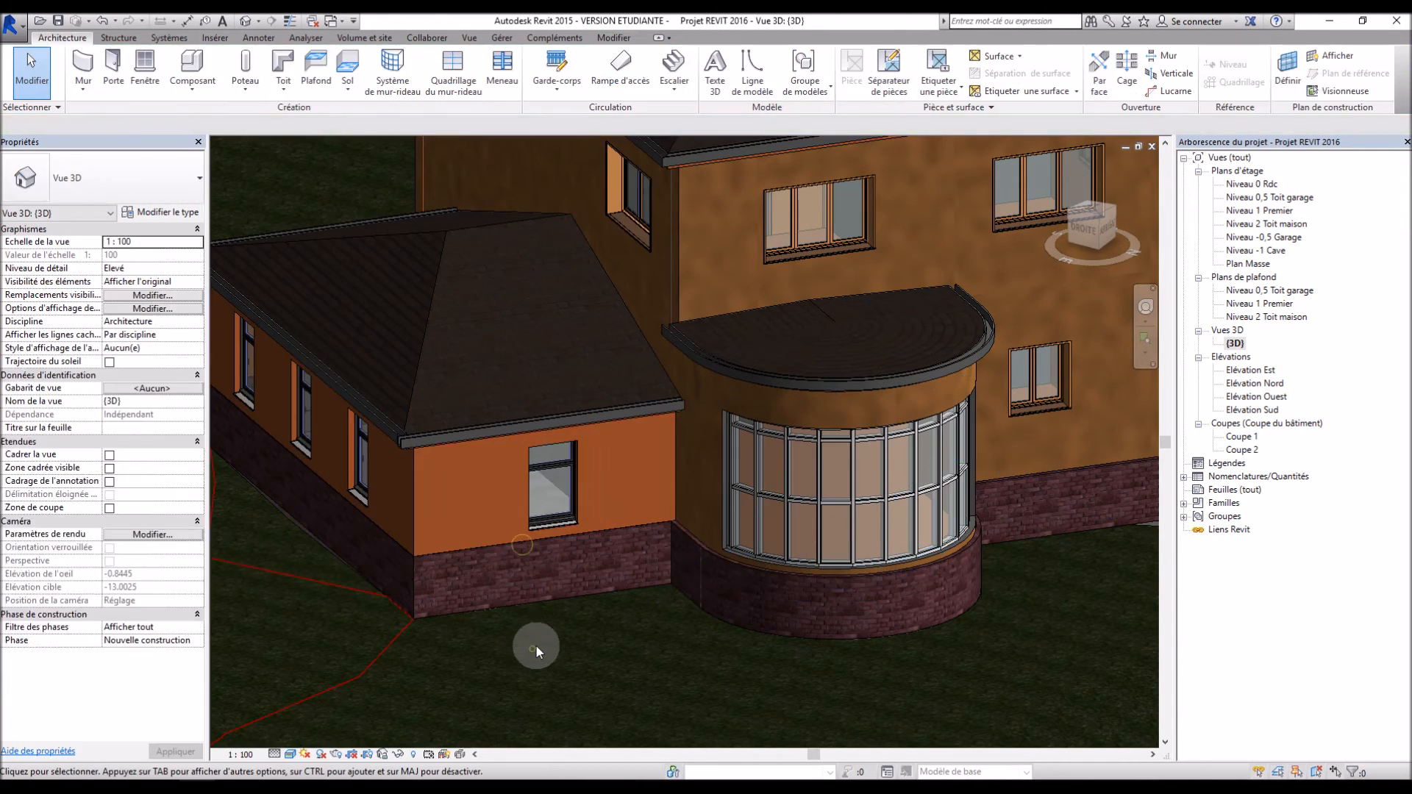
- Set the horizontal grid spacing of the curved curtain wall's 1 m x 1 m - Meneaux type to 0.75 and apply it
middle_click_drag(798, 661, 791, 620, "shift")
left_click(782, 519)
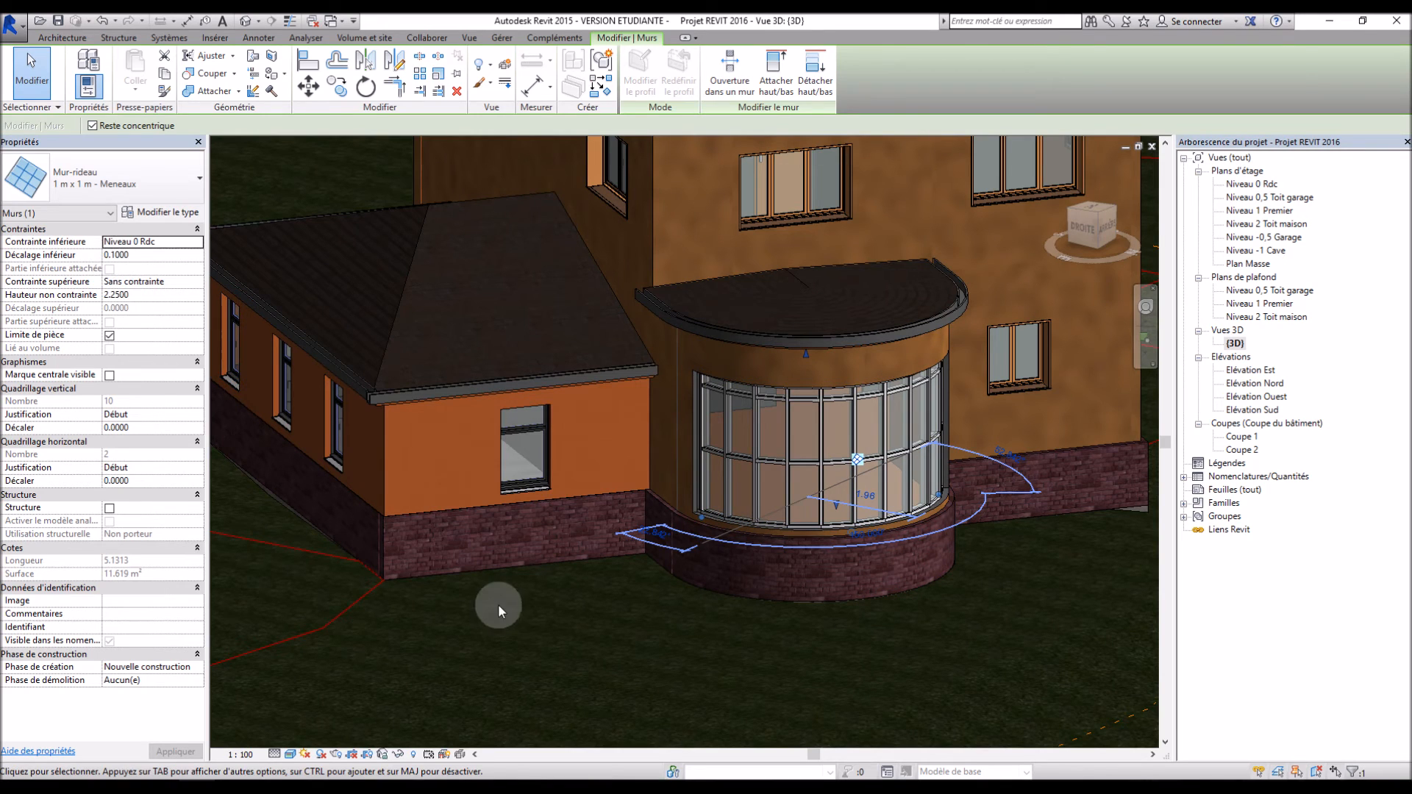
left_click(587, 659)
middle_click_drag(774, 656, 747, 231, "shift")
scroll(748, 228, "up", 5)
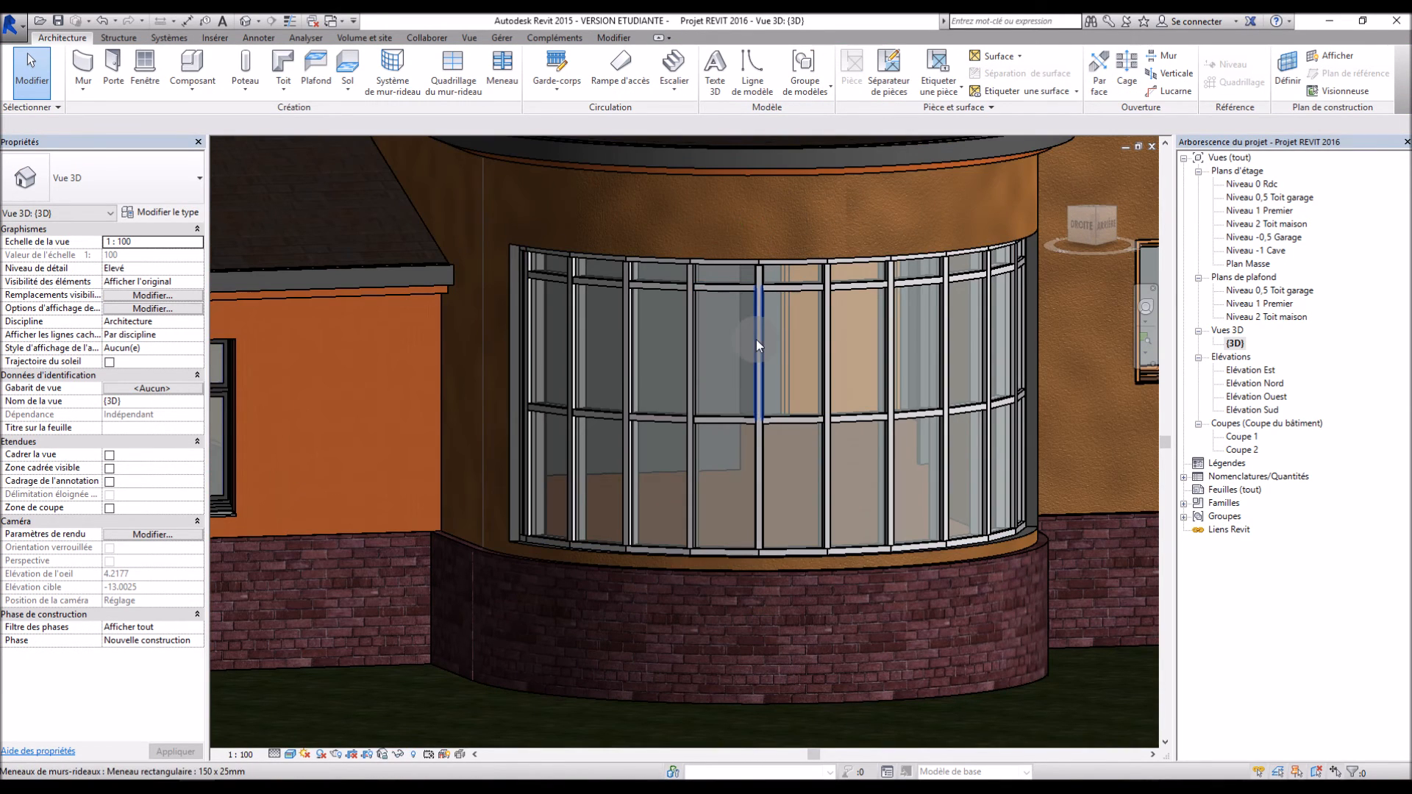
left_click(708, 541)
left_click(142, 217)
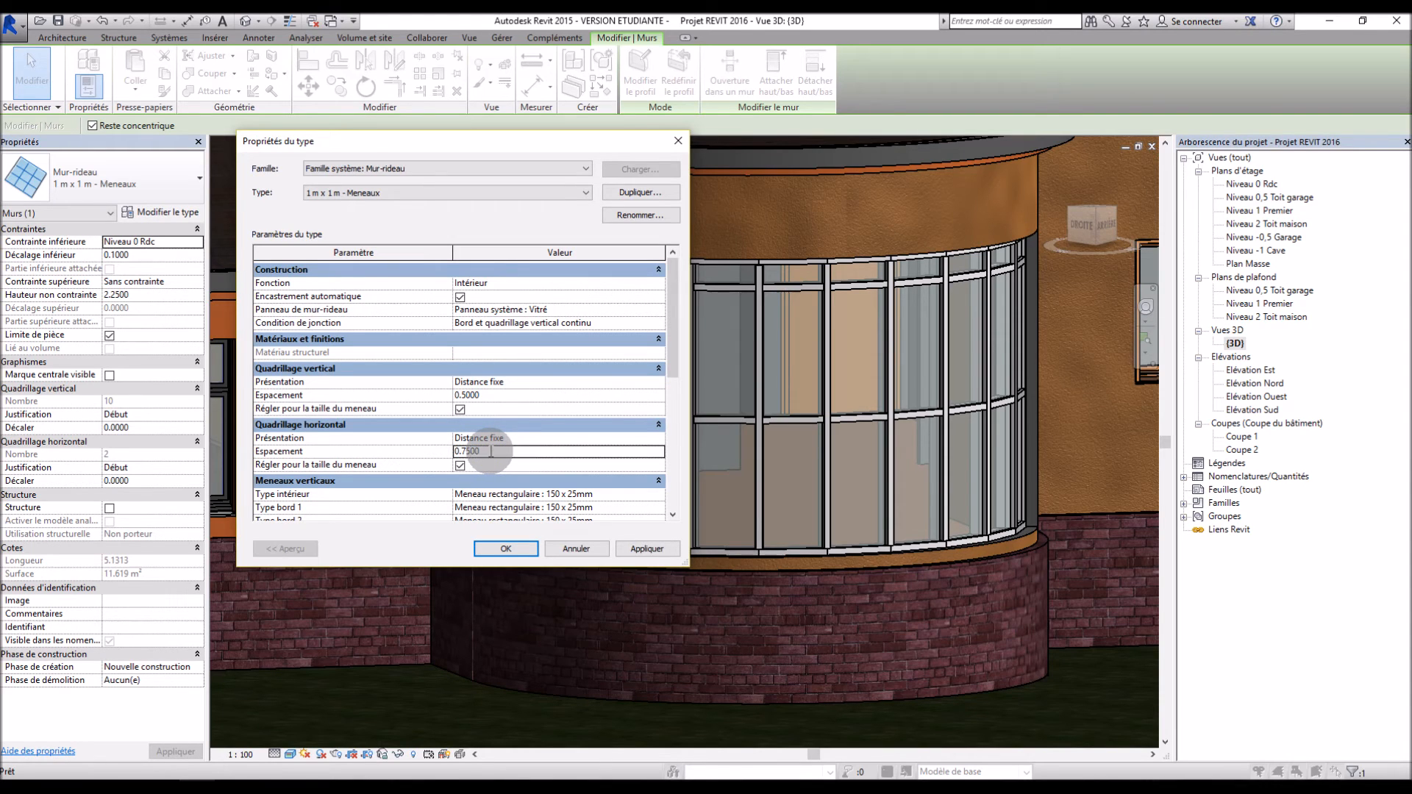
left_click(647, 549)
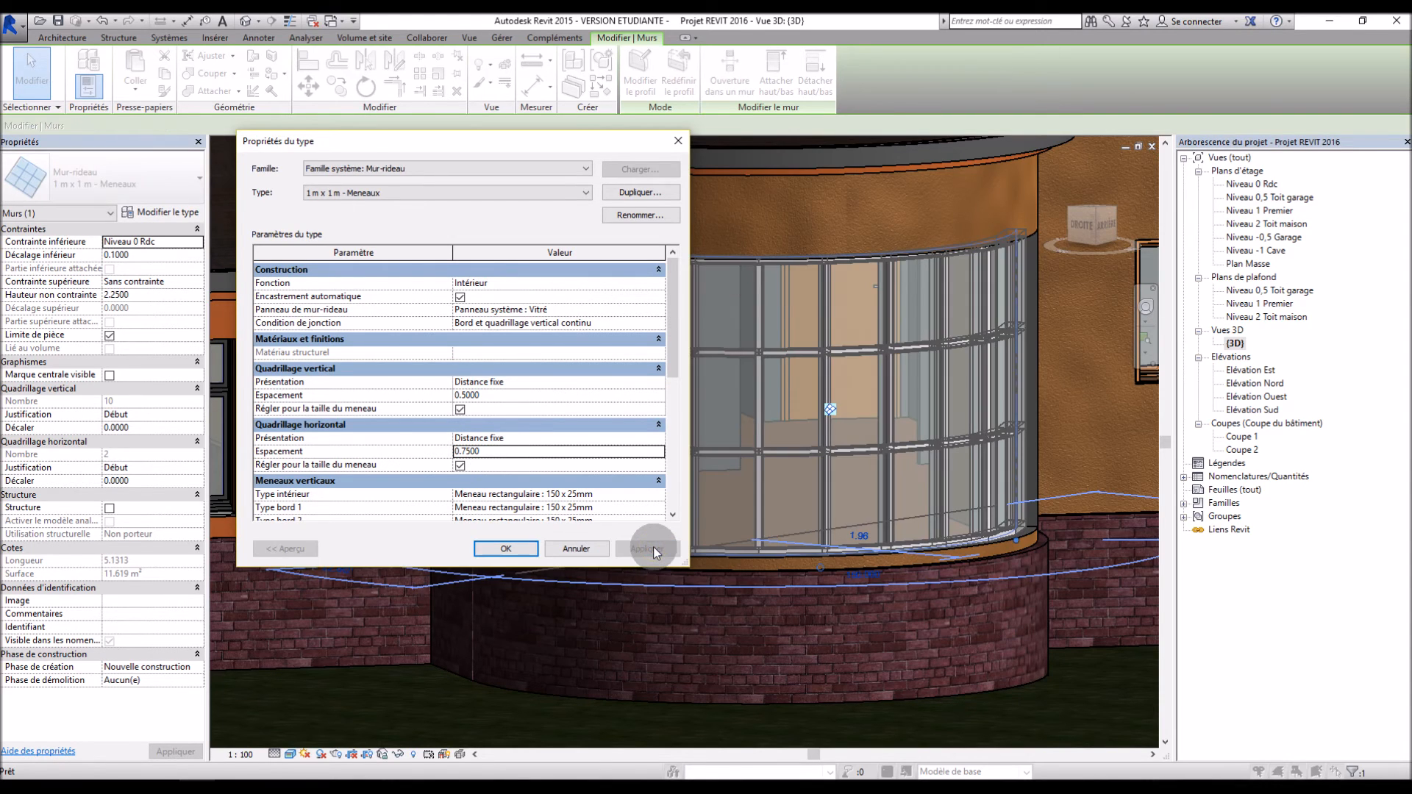
left_click(506, 548)
- Examine the curved curtain wall and the surrounding house façades in 3D from several angles and distances
scroll(1096, 531, "down", 8)
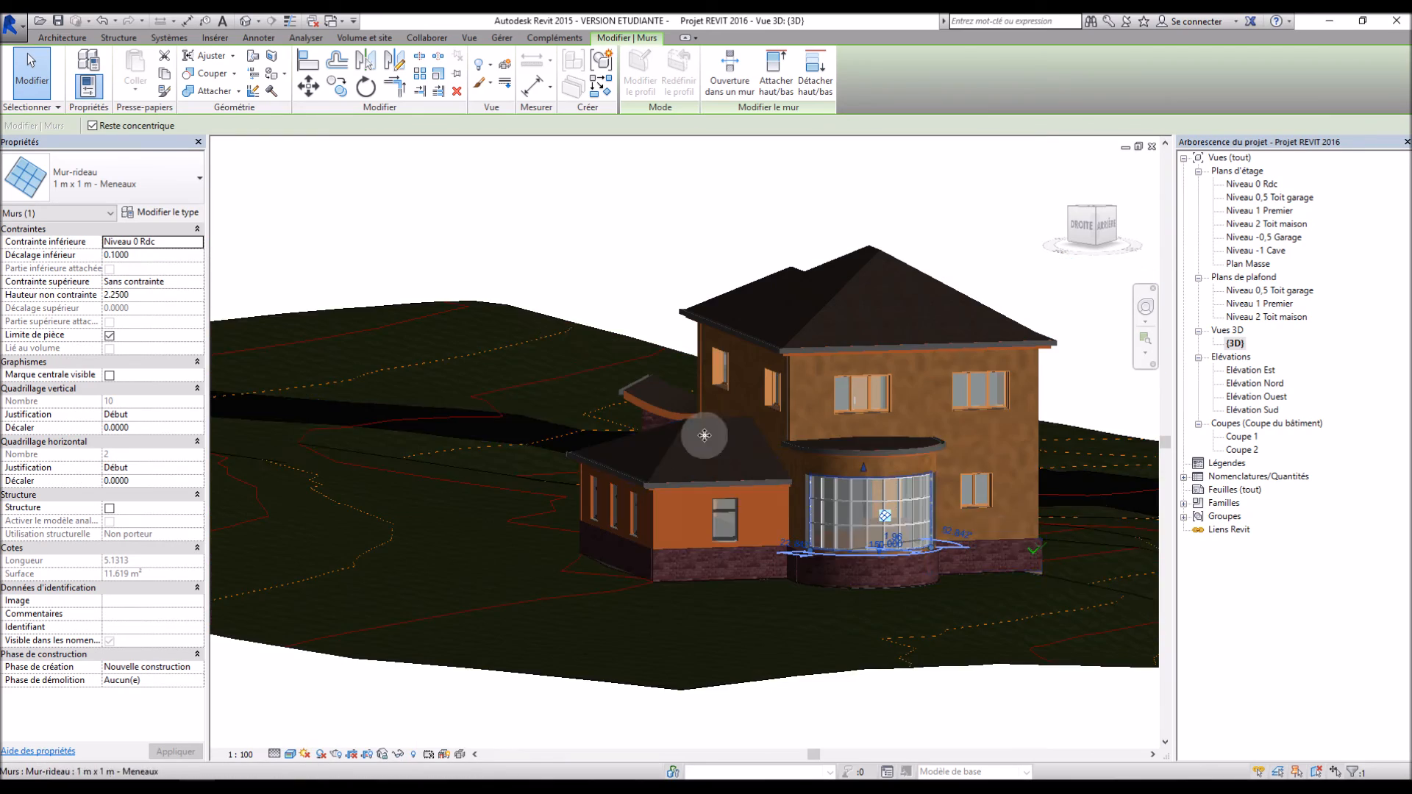
left_click(601, 300)
middle_click_drag(602, 300, 942, 651, "shift")
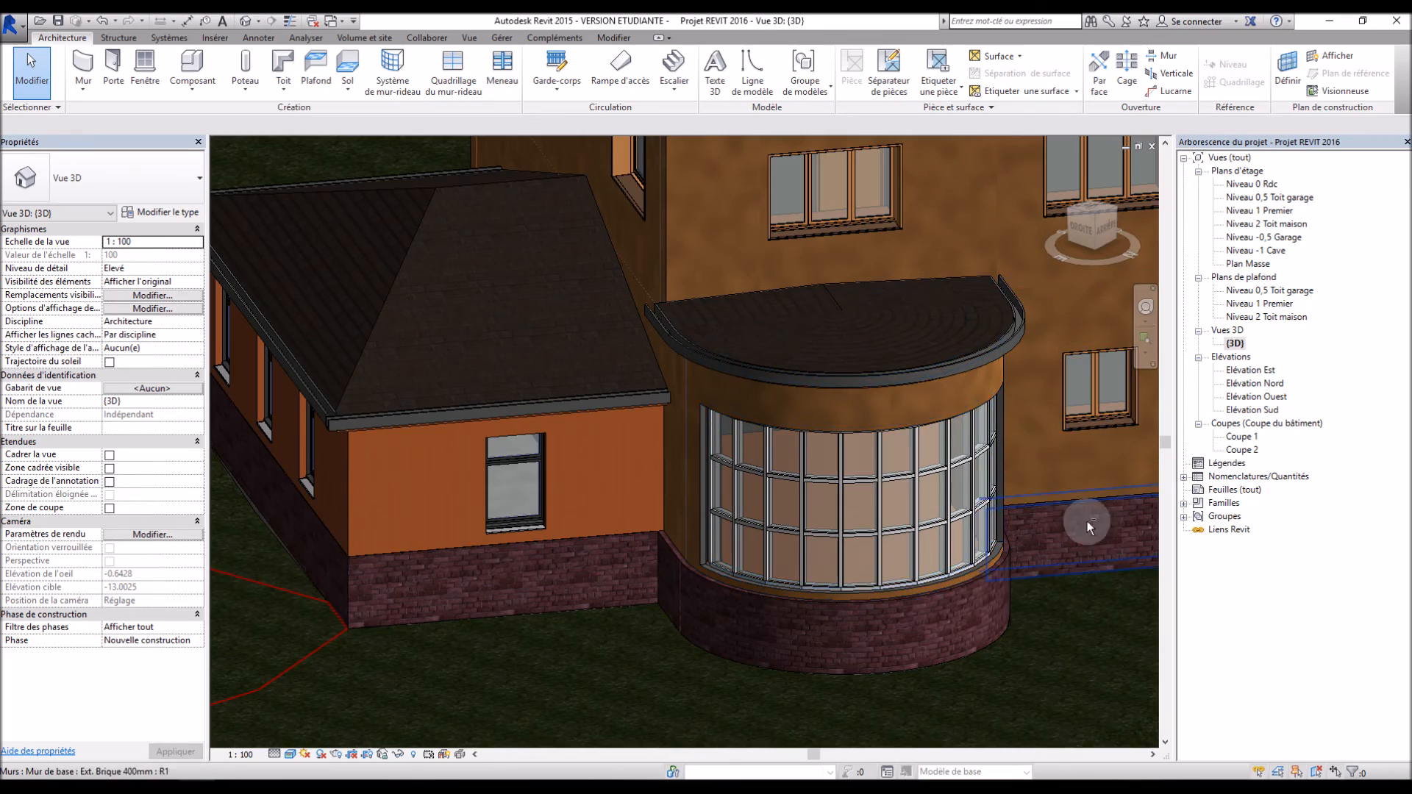
middle_click_drag(1086, 520, 560, 534, "shift")
scroll(527, 505, "down", 2)
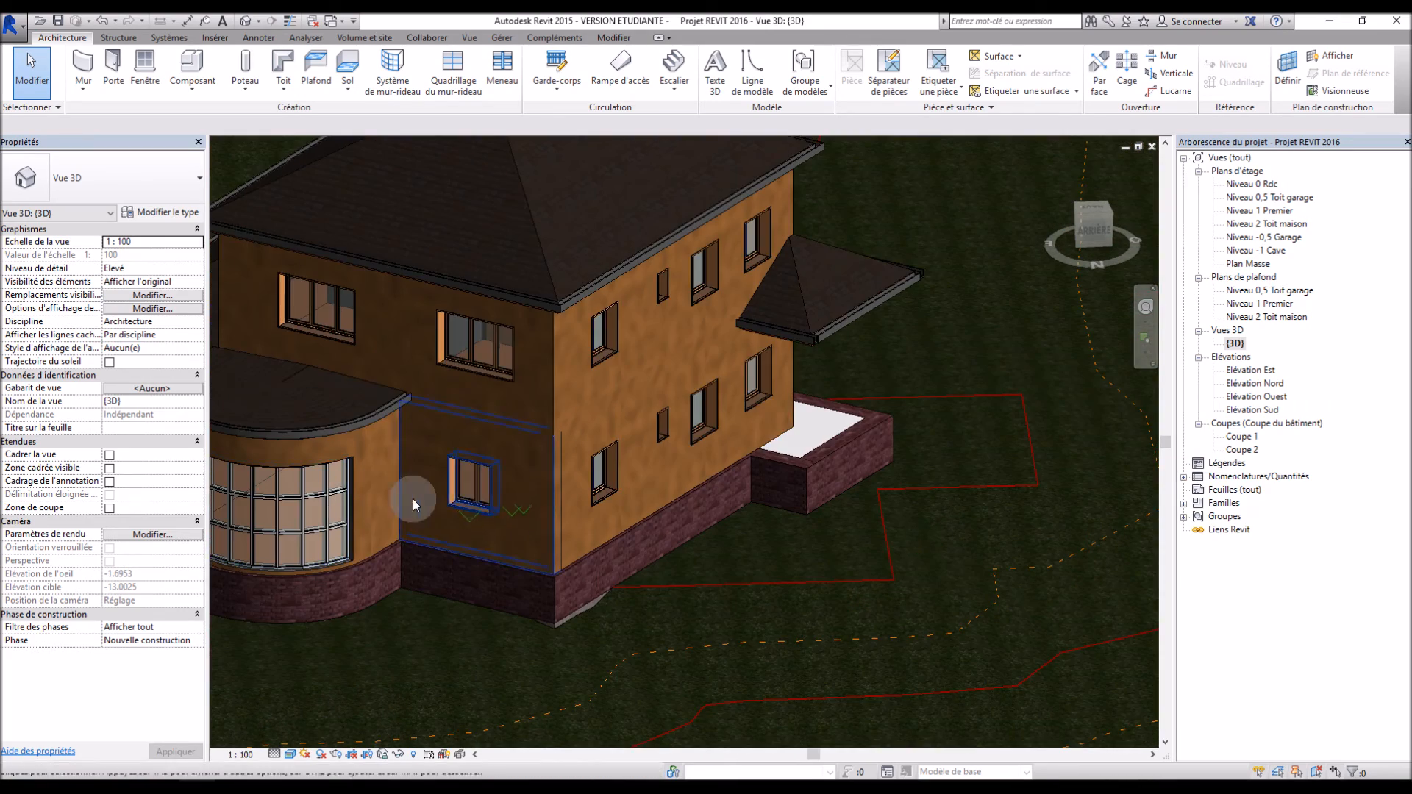
scroll(586, 495, "down", 3)
scroll(303, 547, "up", 4)
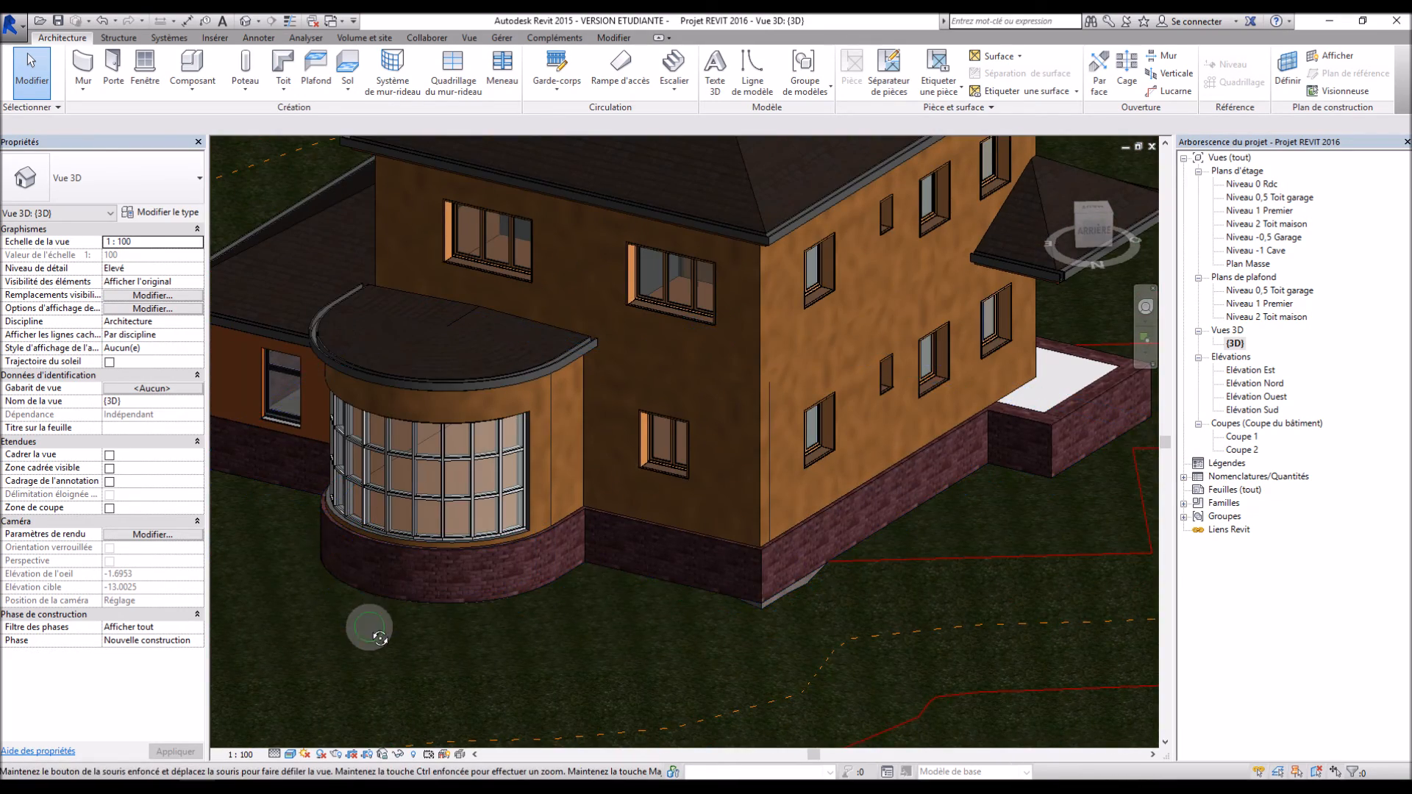
middle_click_drag(370, 626, 542, 618, "shift")
scroll(479, 597, "down", 1)
scroll(950, 554, "up", 2)
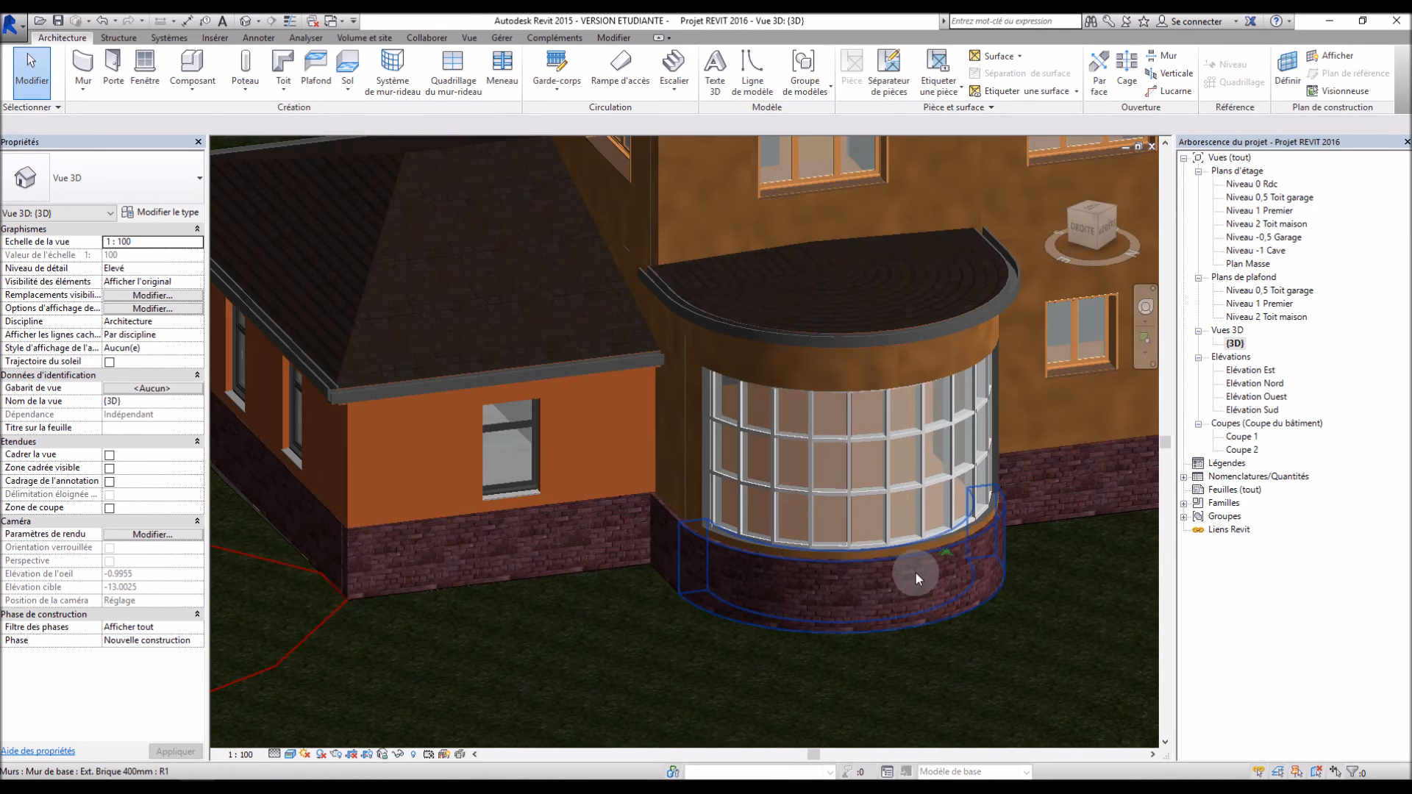
scroll(920, 567, "up", 3)
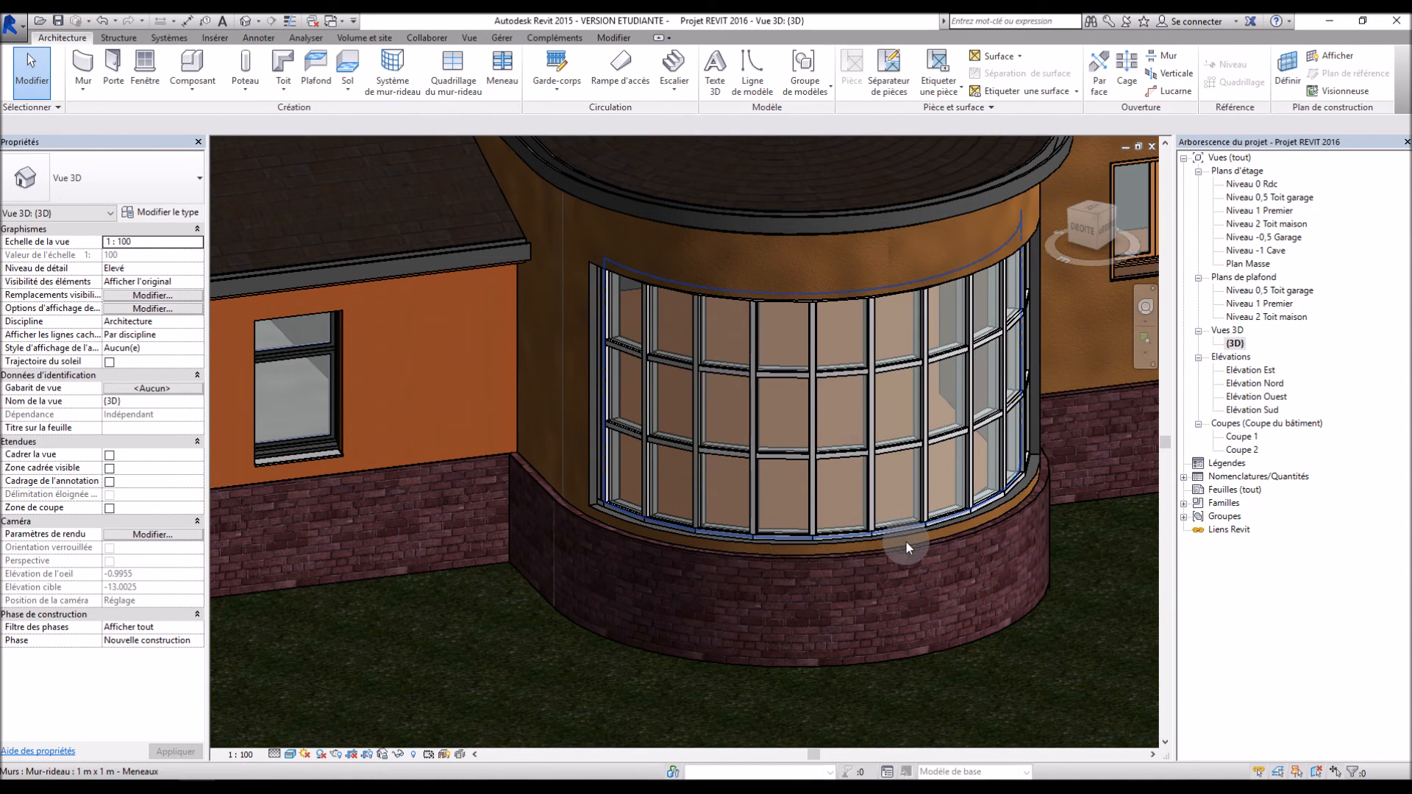
scroll(809, 555, "down", 2)
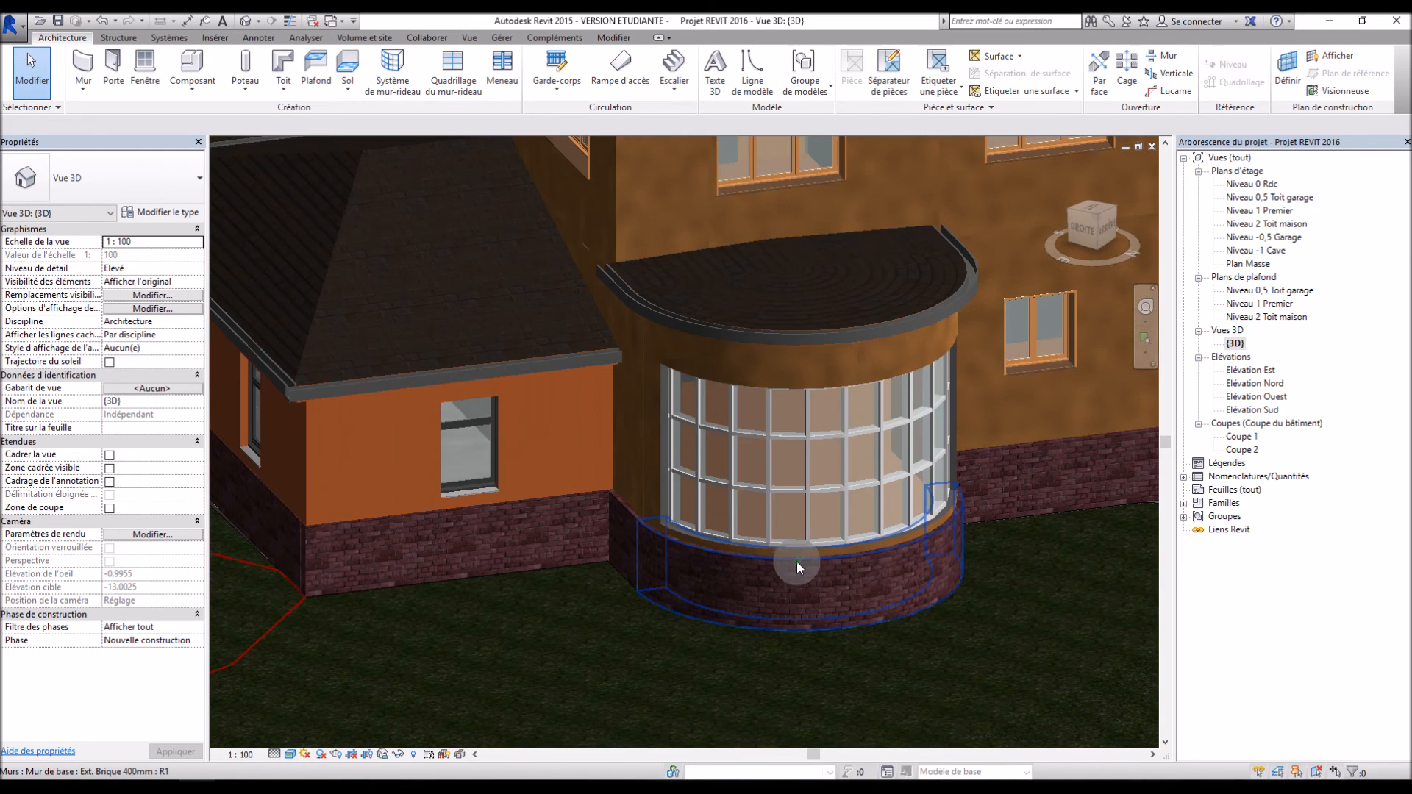
middle_click_drag(1024, 535, 986, 563, "shift")
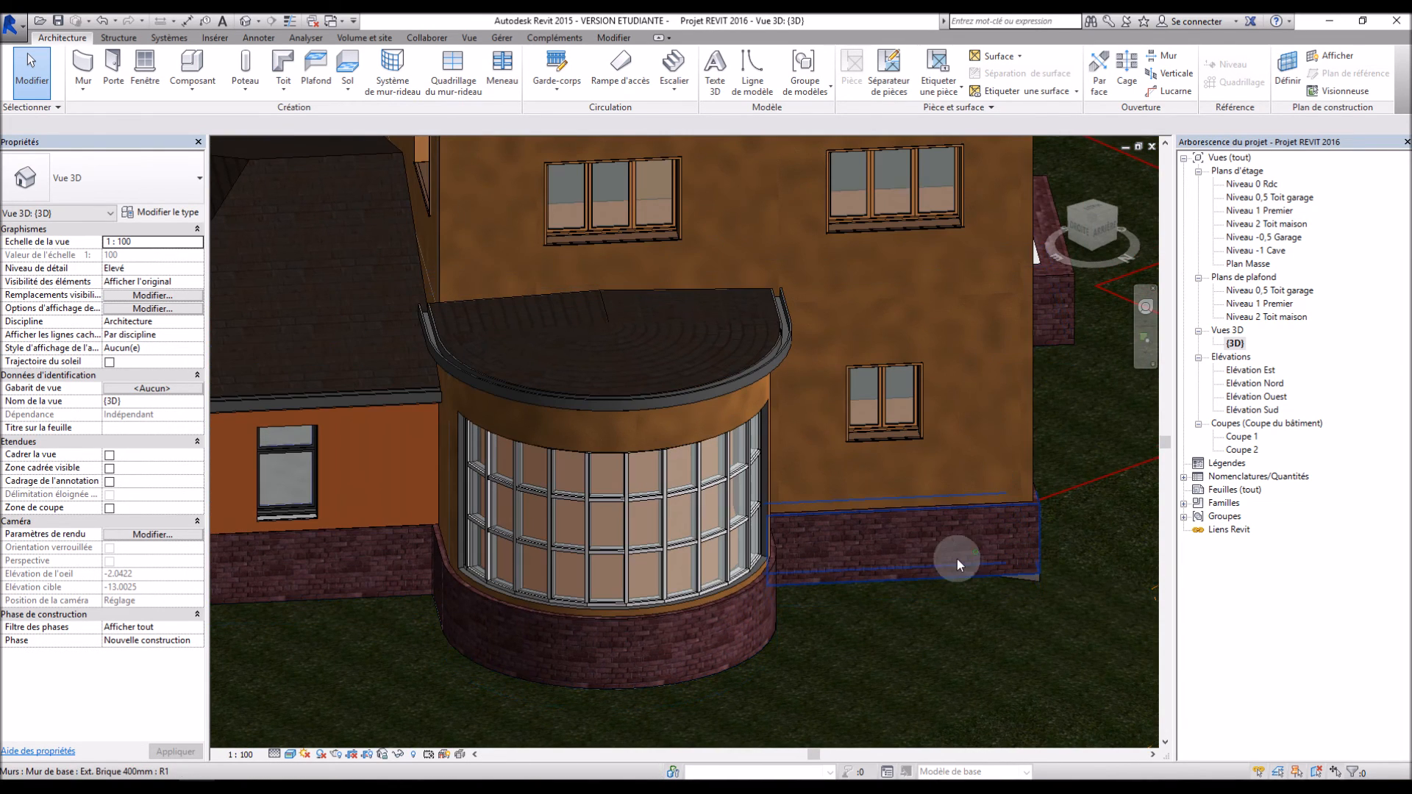
- Inspect the curved curtain wall's mullions up close, selecting one vertical mullion in the middle row to check its join options
scroll(575, 614, "up", 3)
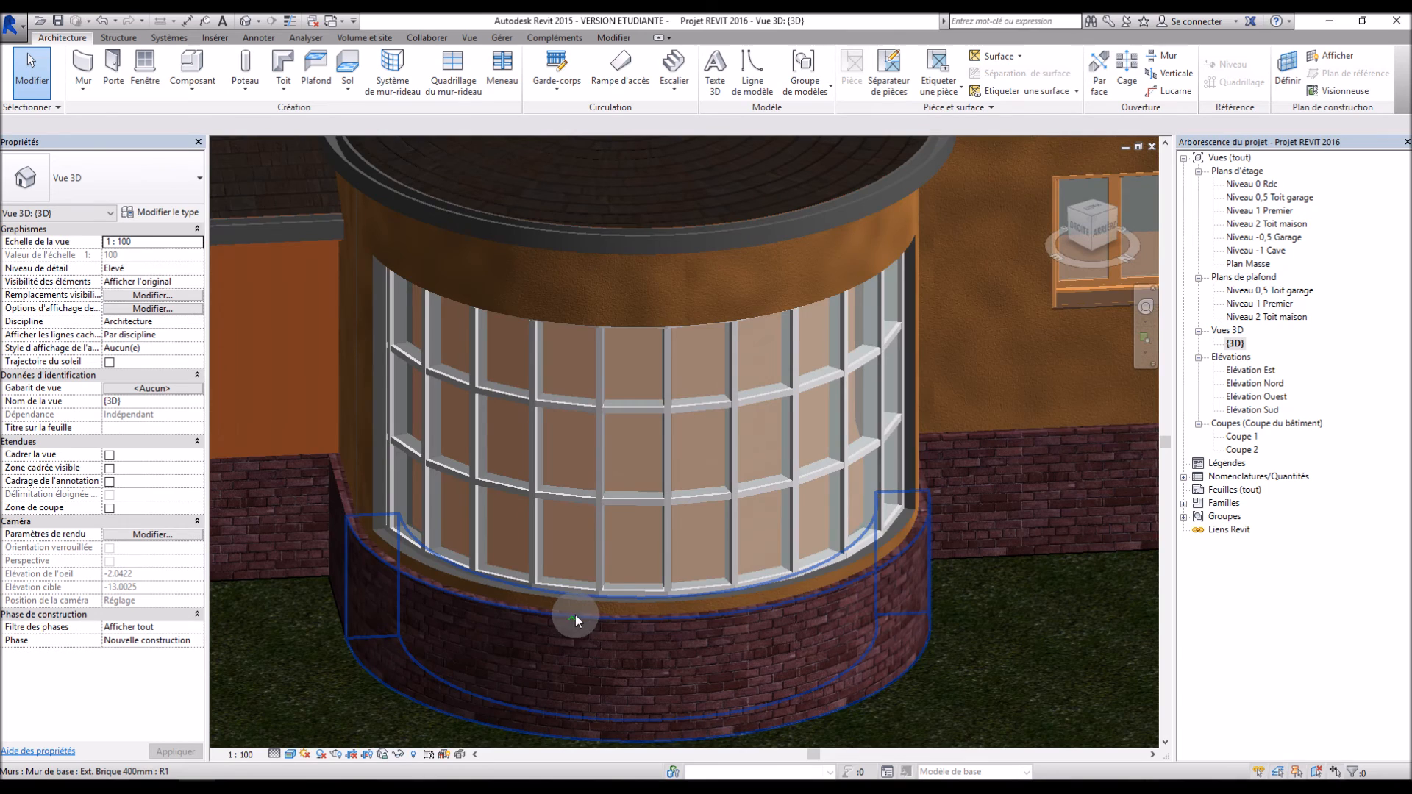
left_click(597, 442)
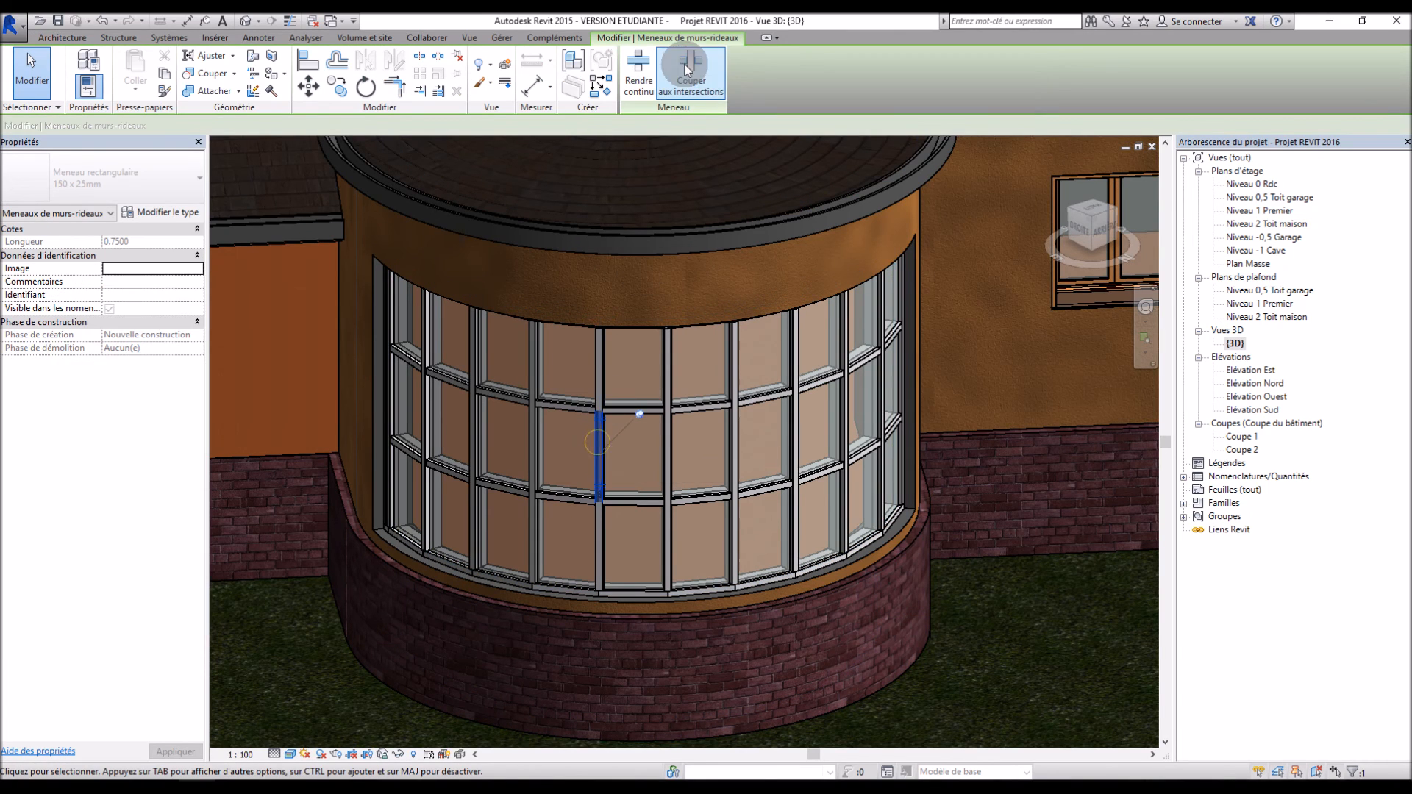
key("Escape")
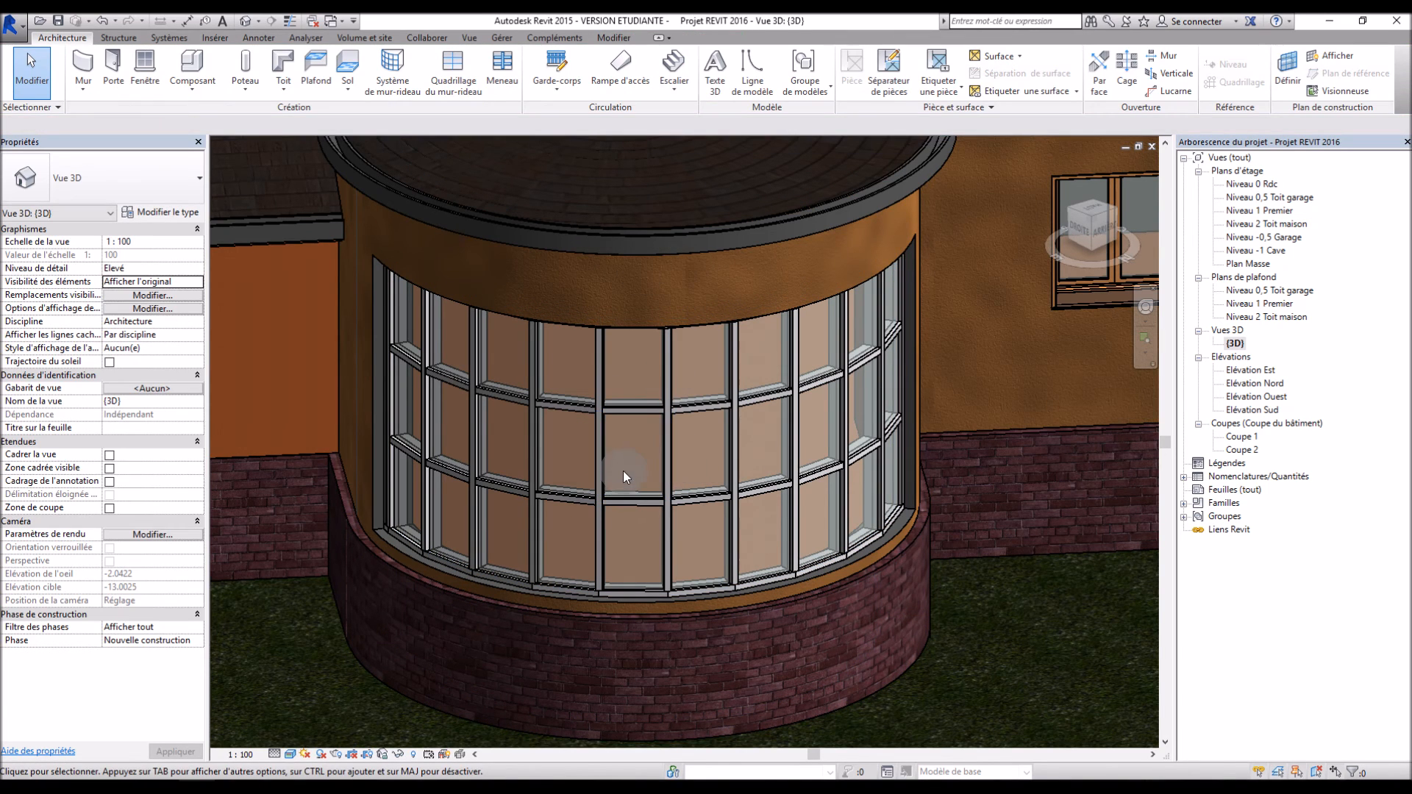
scroll(639, 515, "up", 2)
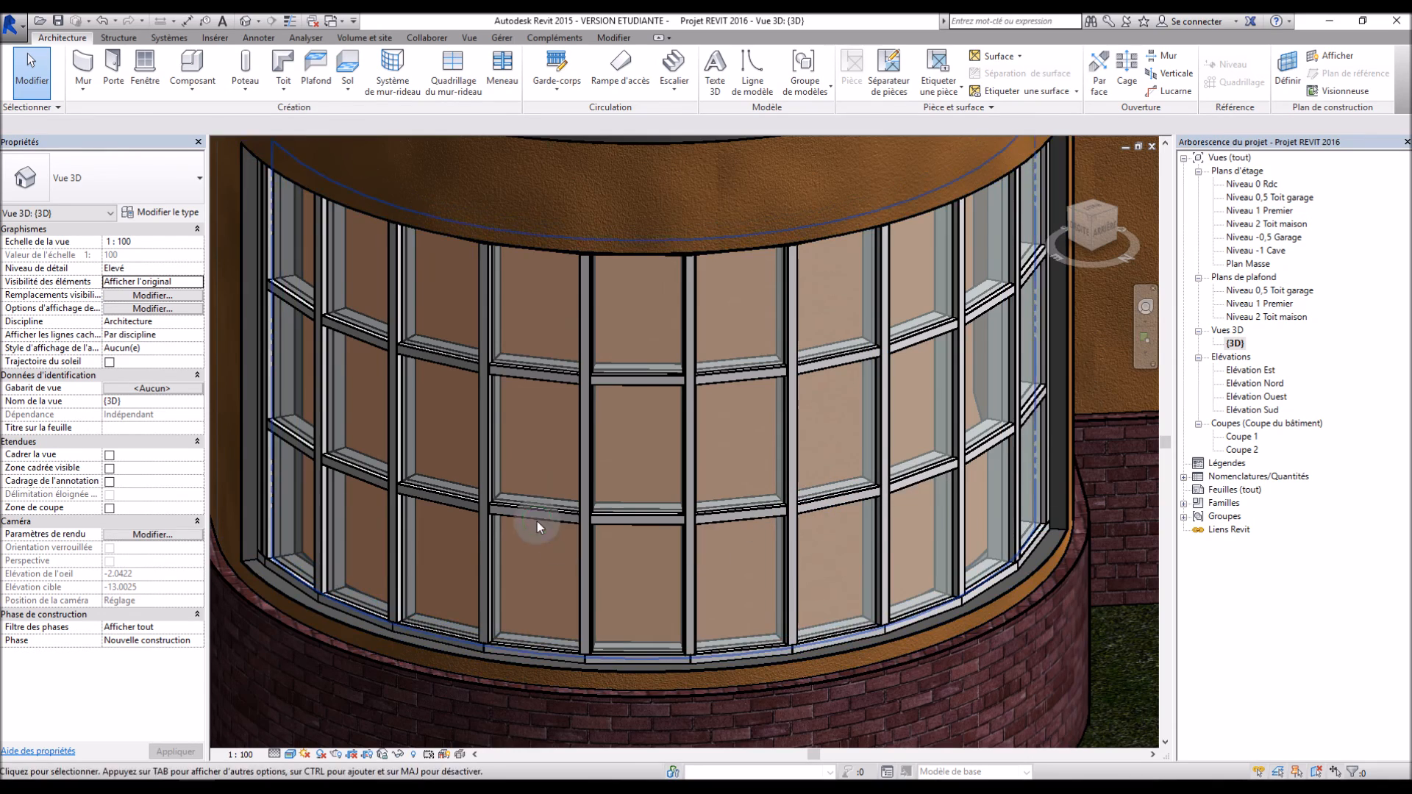
middle_click_drag(537, 519, 611, 517, "shift")
- Examine the whole house in 3D from the rounded wall around to the front façade with its two-storey curtain walls and garage
scroll(517, 540, "down", 4)
scroll(517, 544, "down", 8)
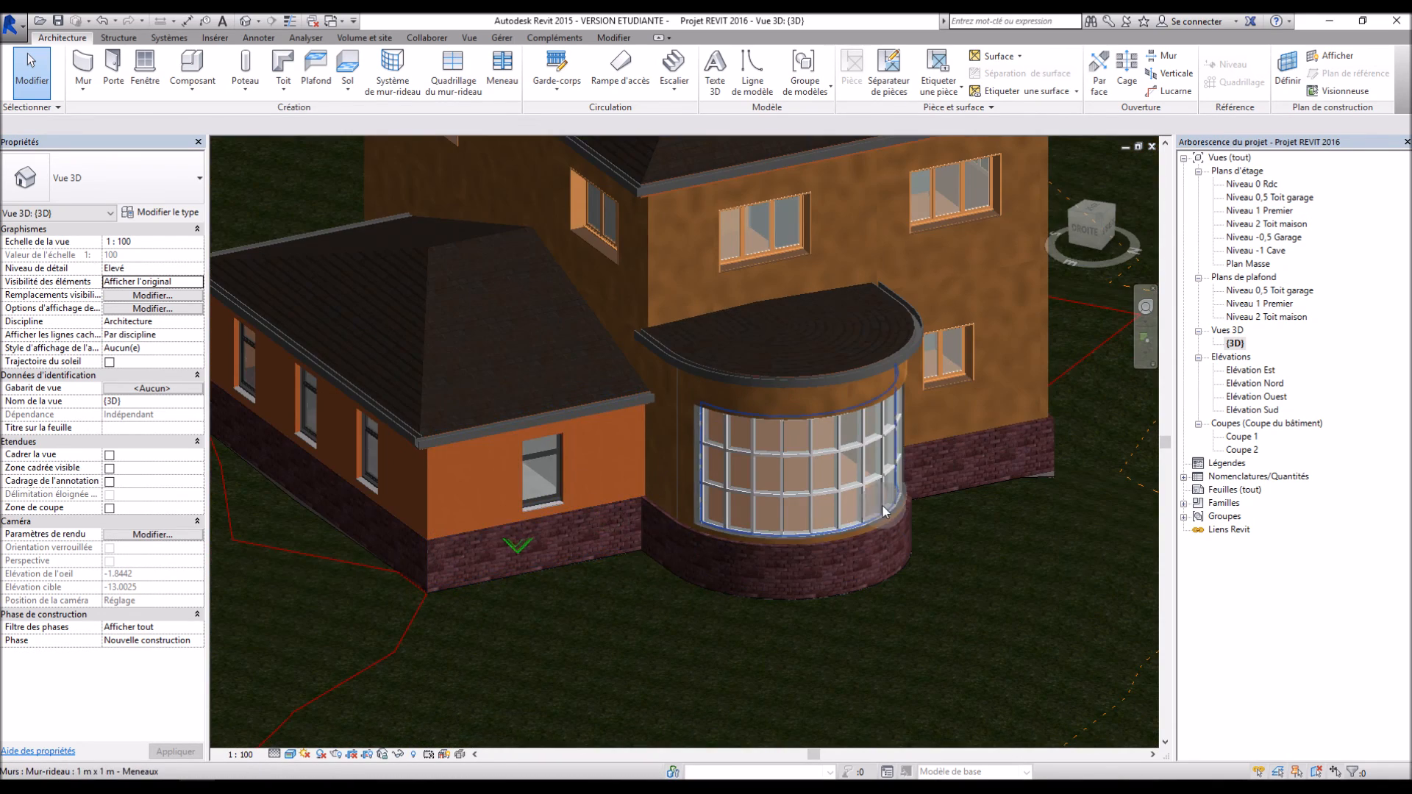
middle_click_drag(521, 506, 1037, 439, "shift")
middle_click_drag(969, 500, 914, 357, "shift")
scroll(890, 531, "down", 2)
scroll(913, 357, "up", 3)
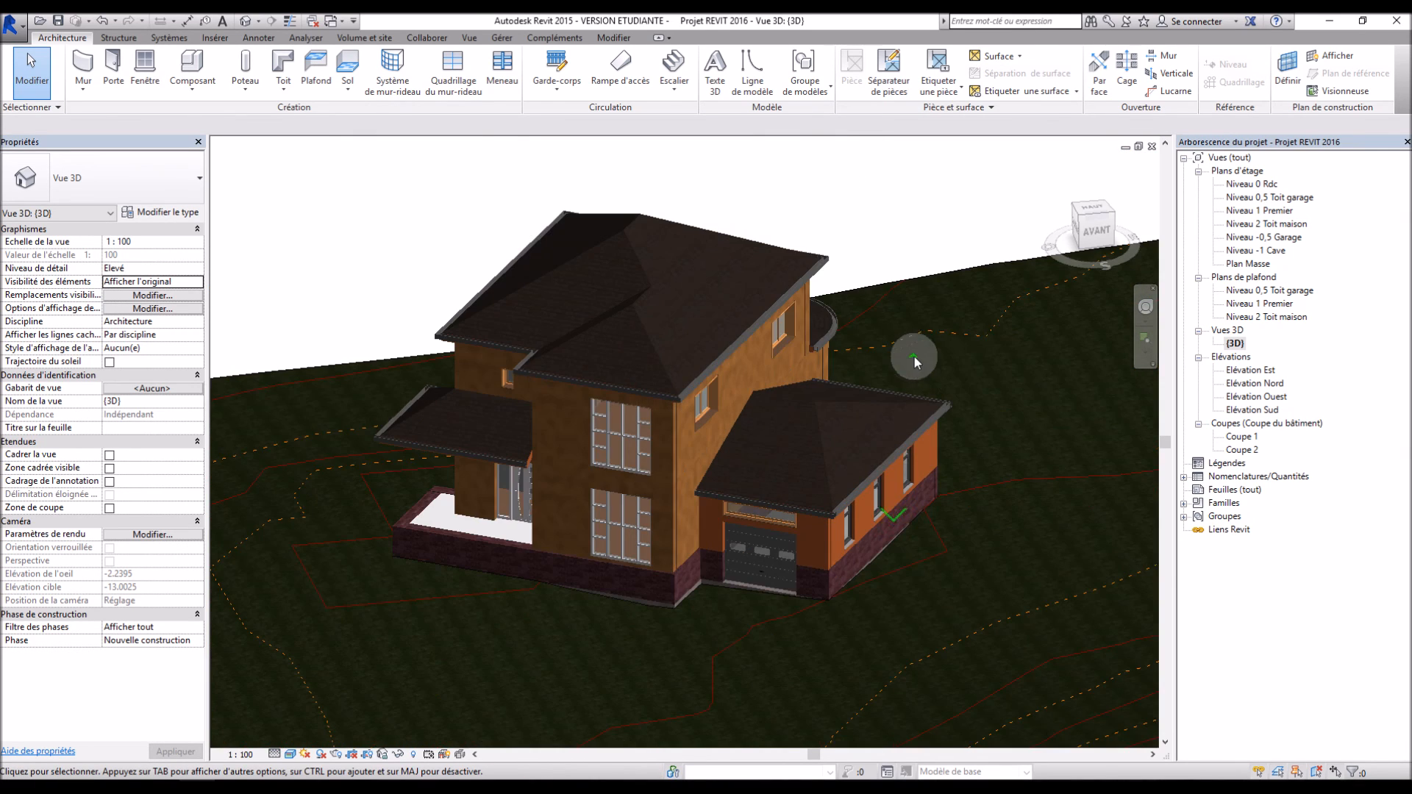
middle_click_drag(907, 409, 946, 447, "shift")
scroll(949, 459, "down", 2)
scroll(732, 439, "up", 3)
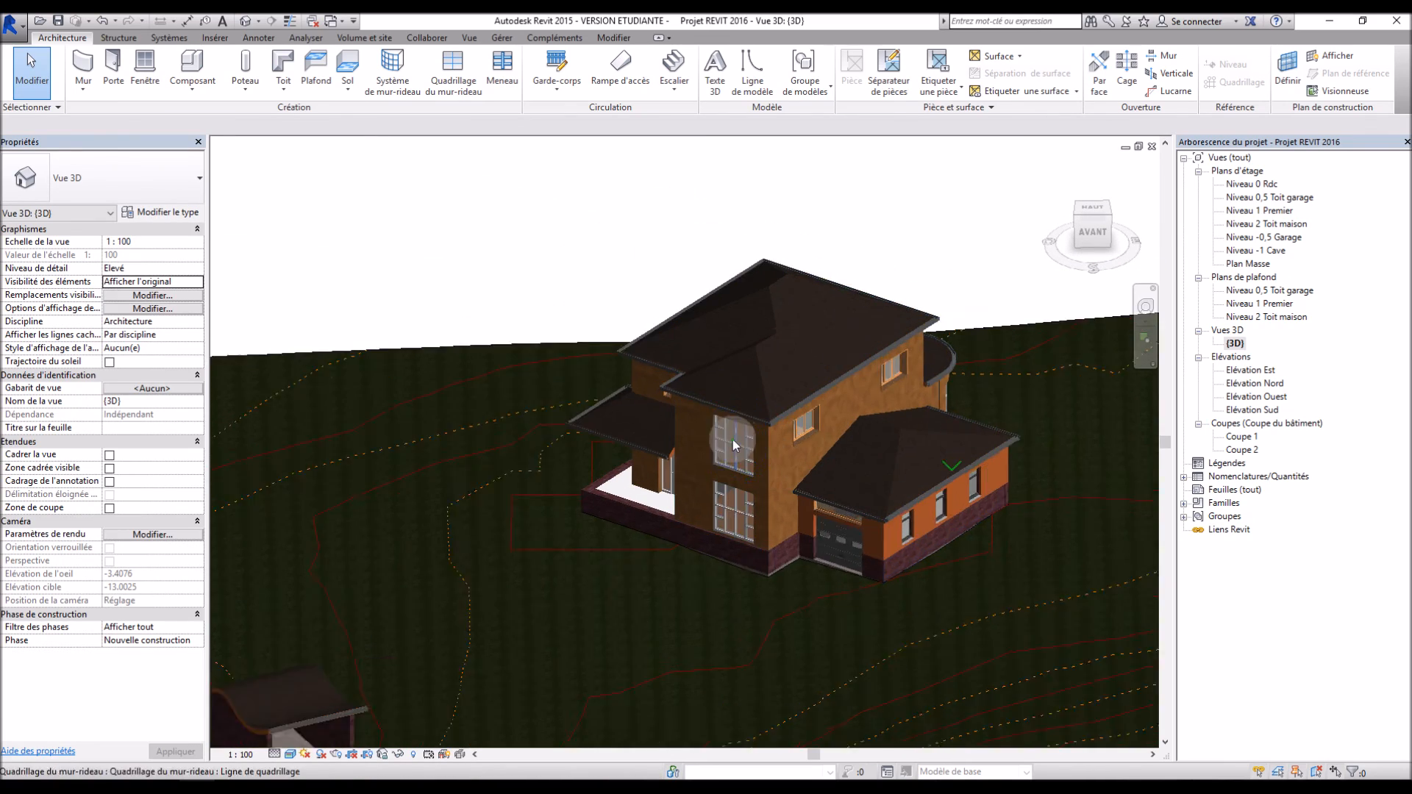
scroll(522, 508, "down", 3)
scroll(832, 470, "up", 4)
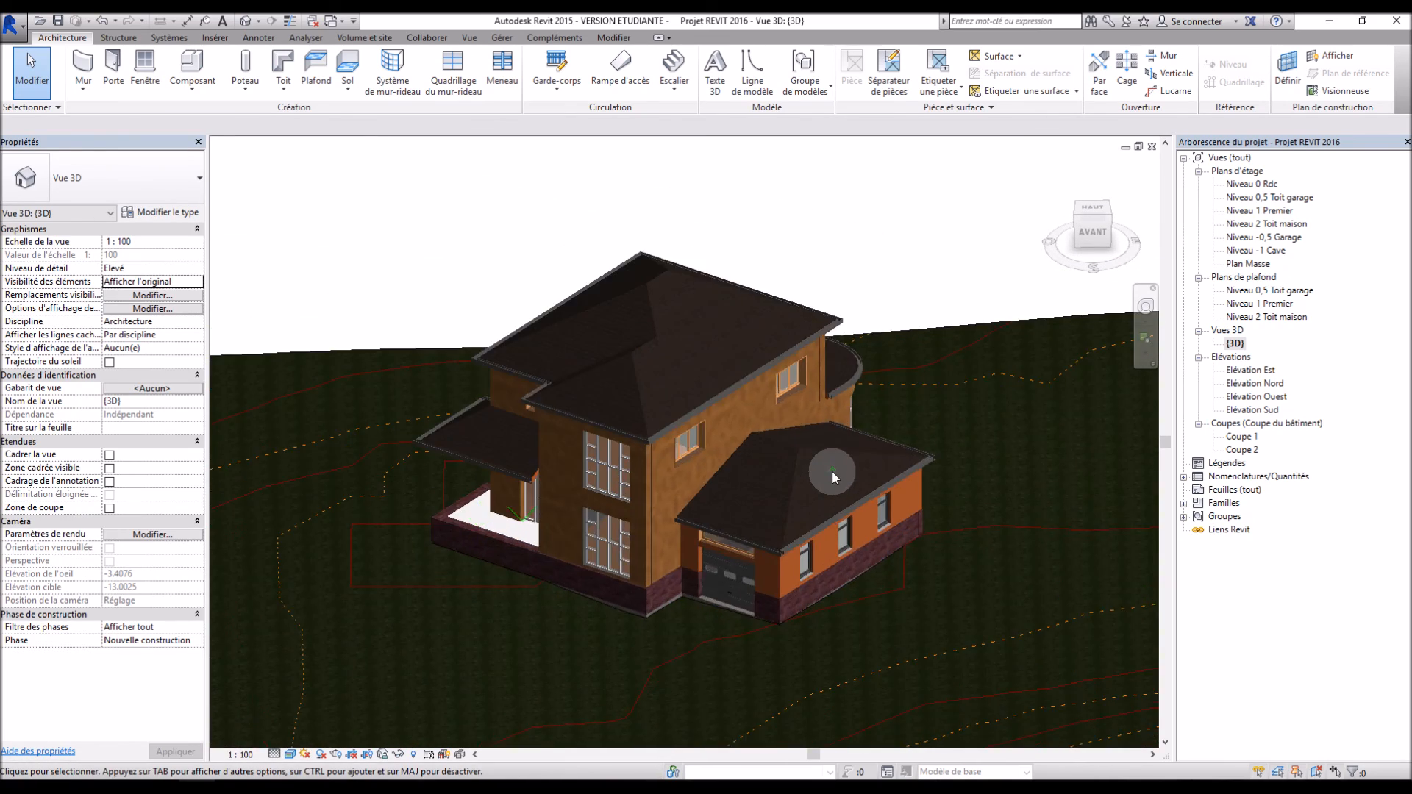
middle_click_drag(947, 550, 607, 509, "shift")
scroll(607, 501, "up", 2)
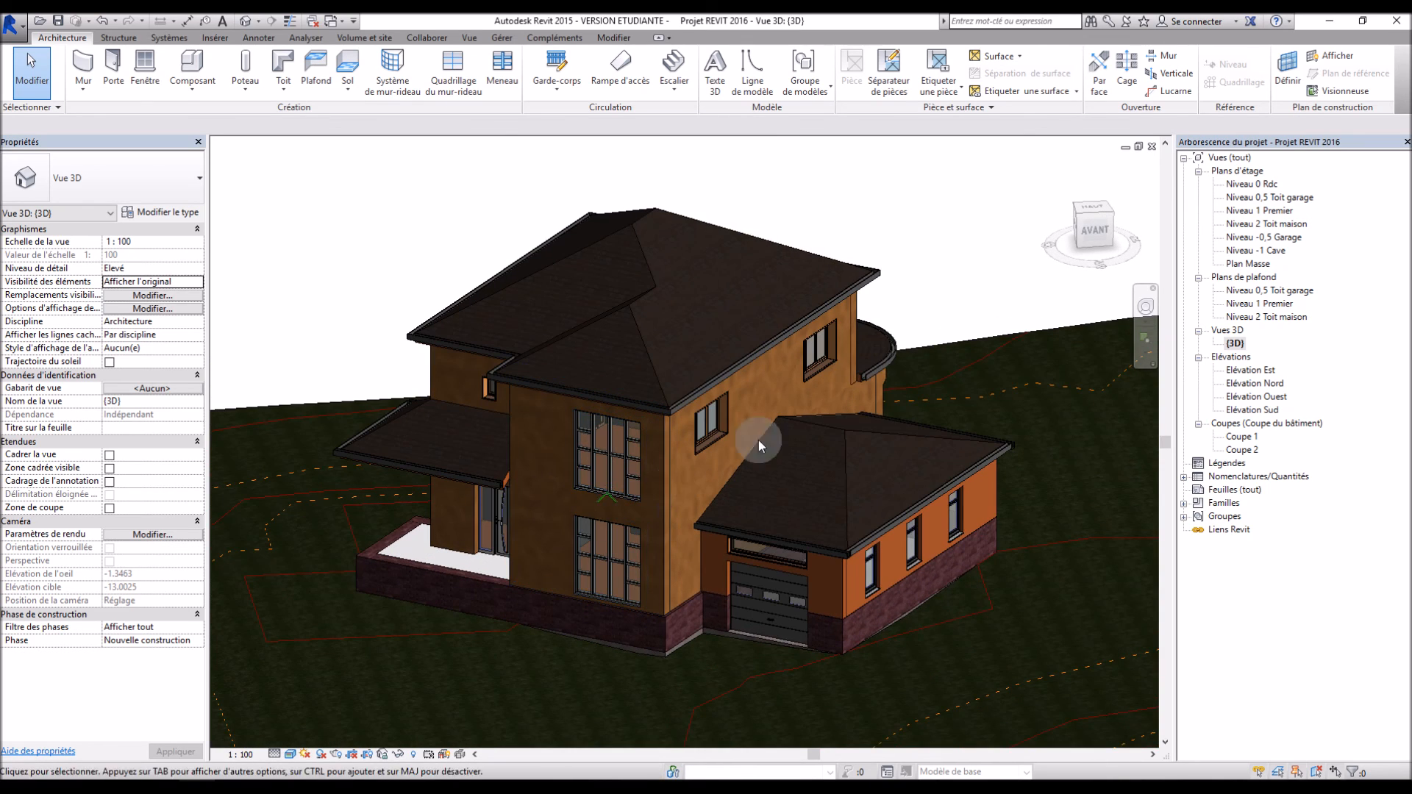